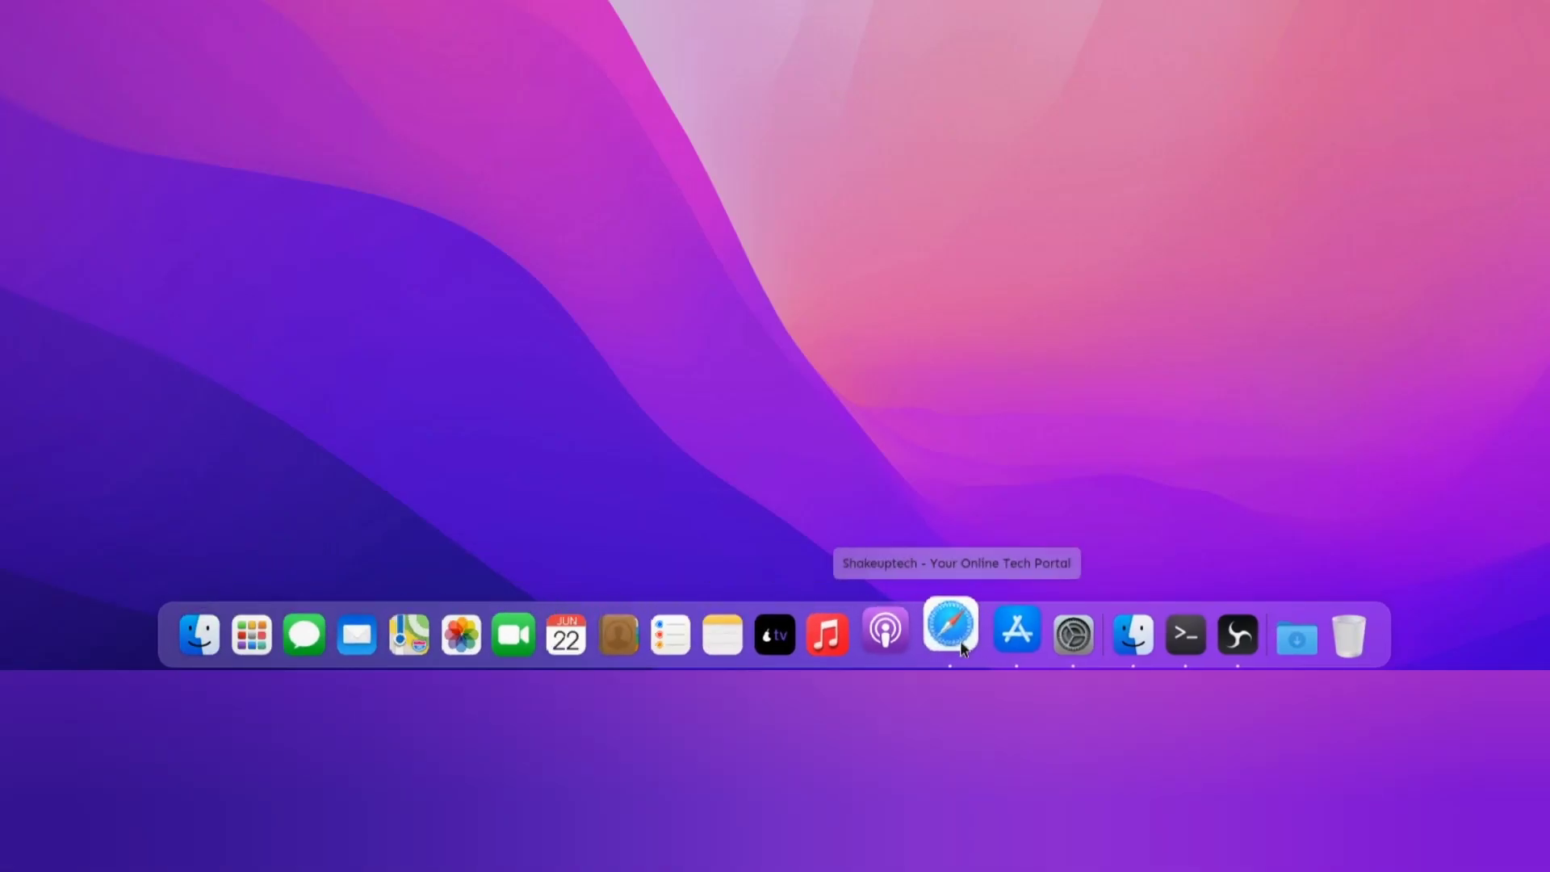
Step: Open and minimize each dock app in turn: browser, PearStore, System Settings, Home, Konsole, OBS Studio
{"action": "left_click", "coordinate": [953, 634]}
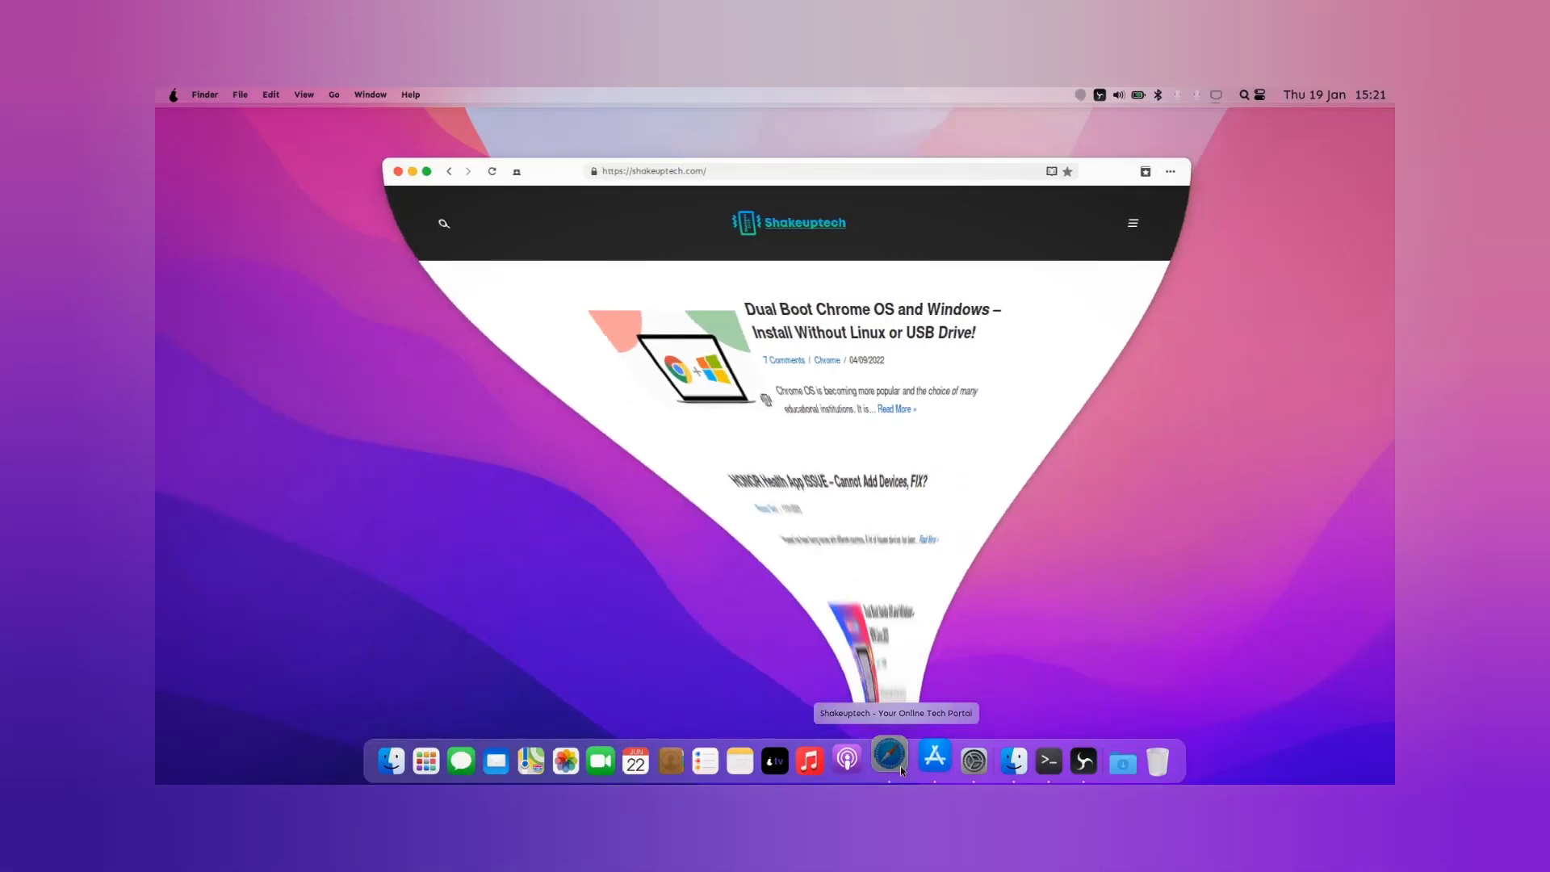
{"action": "left_click", "coordinate": [937, 767]}
{"action": "left_click", "coordinate": [938, 768]}
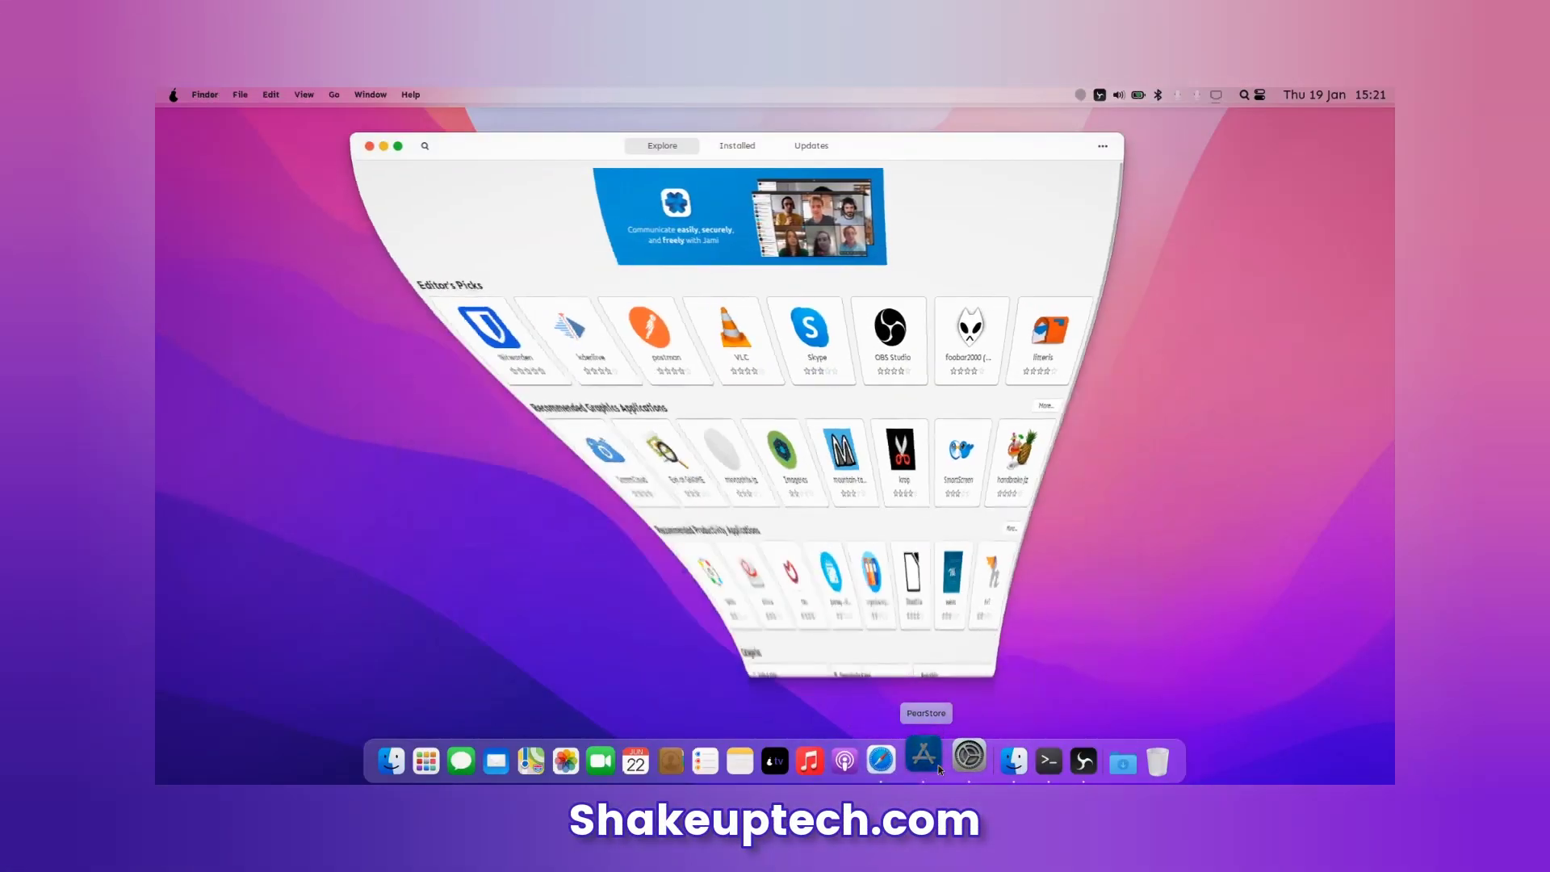
{"action": "left_click", "coordinate": [965, 767]}
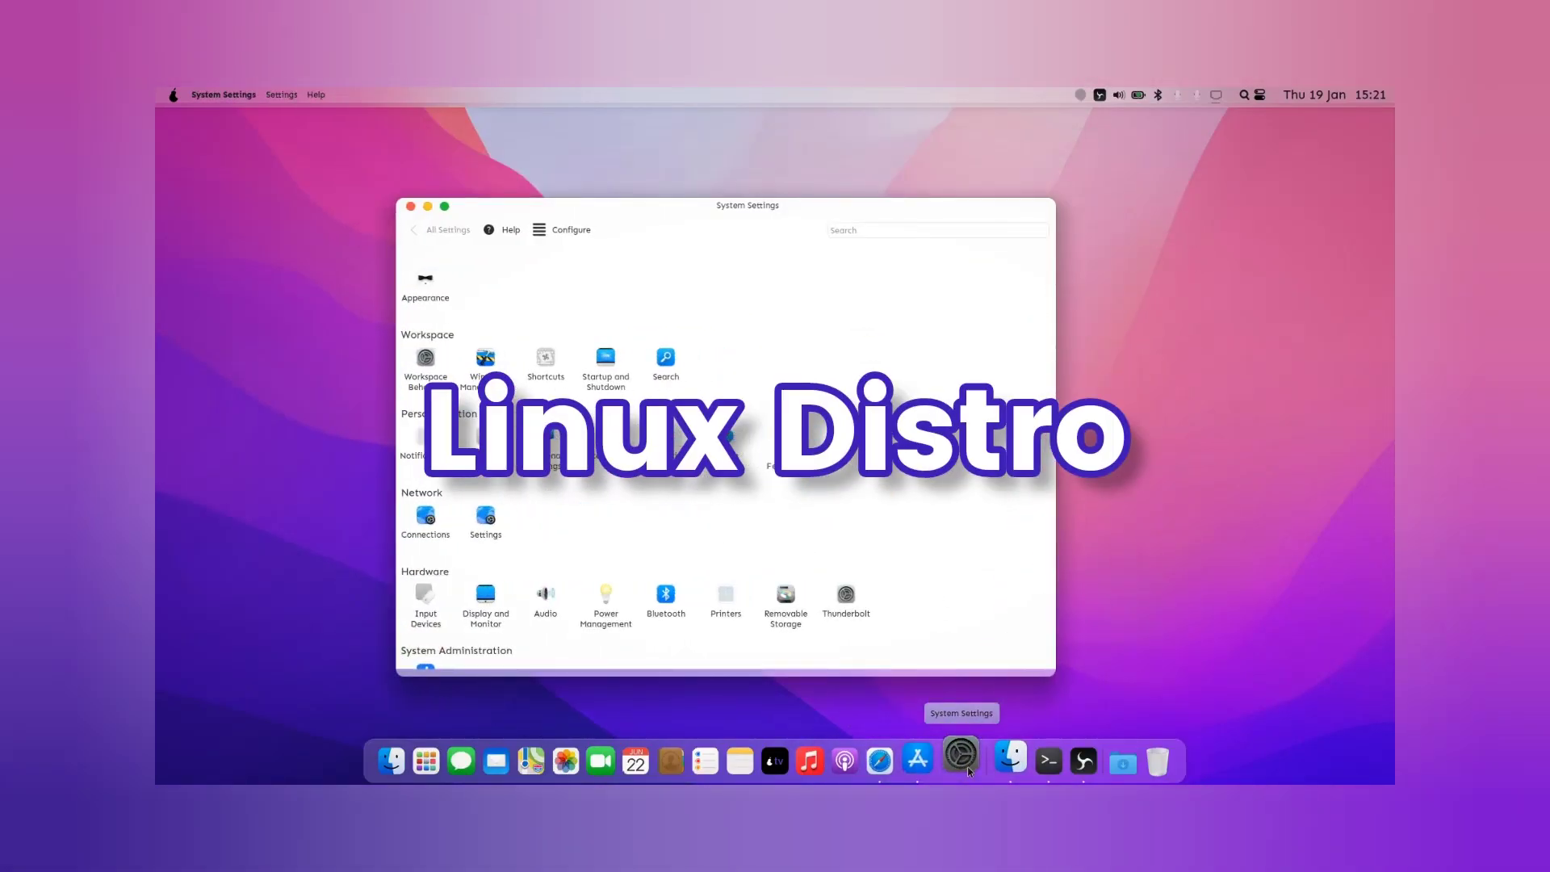
{"action": "left_click", "coordinate": [965, 767]}
{"action": "left_click", "coordinate": [1003, 767]}
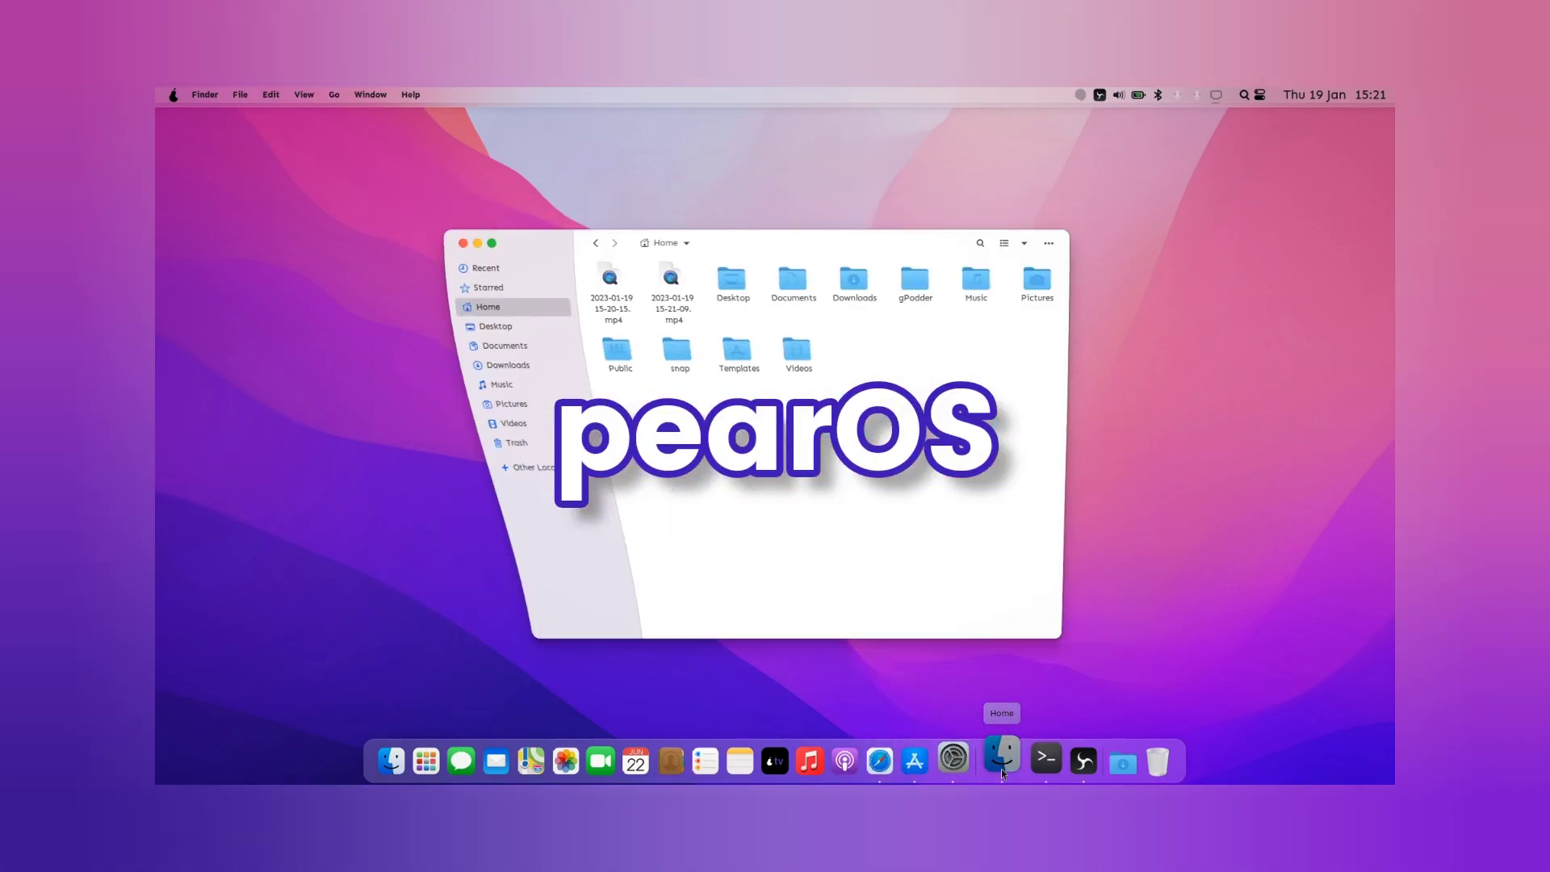
{"action": "left_click", "coordinate": [1002, 767]}
{"action": "left_click", "coordinate": [1036, 771]}
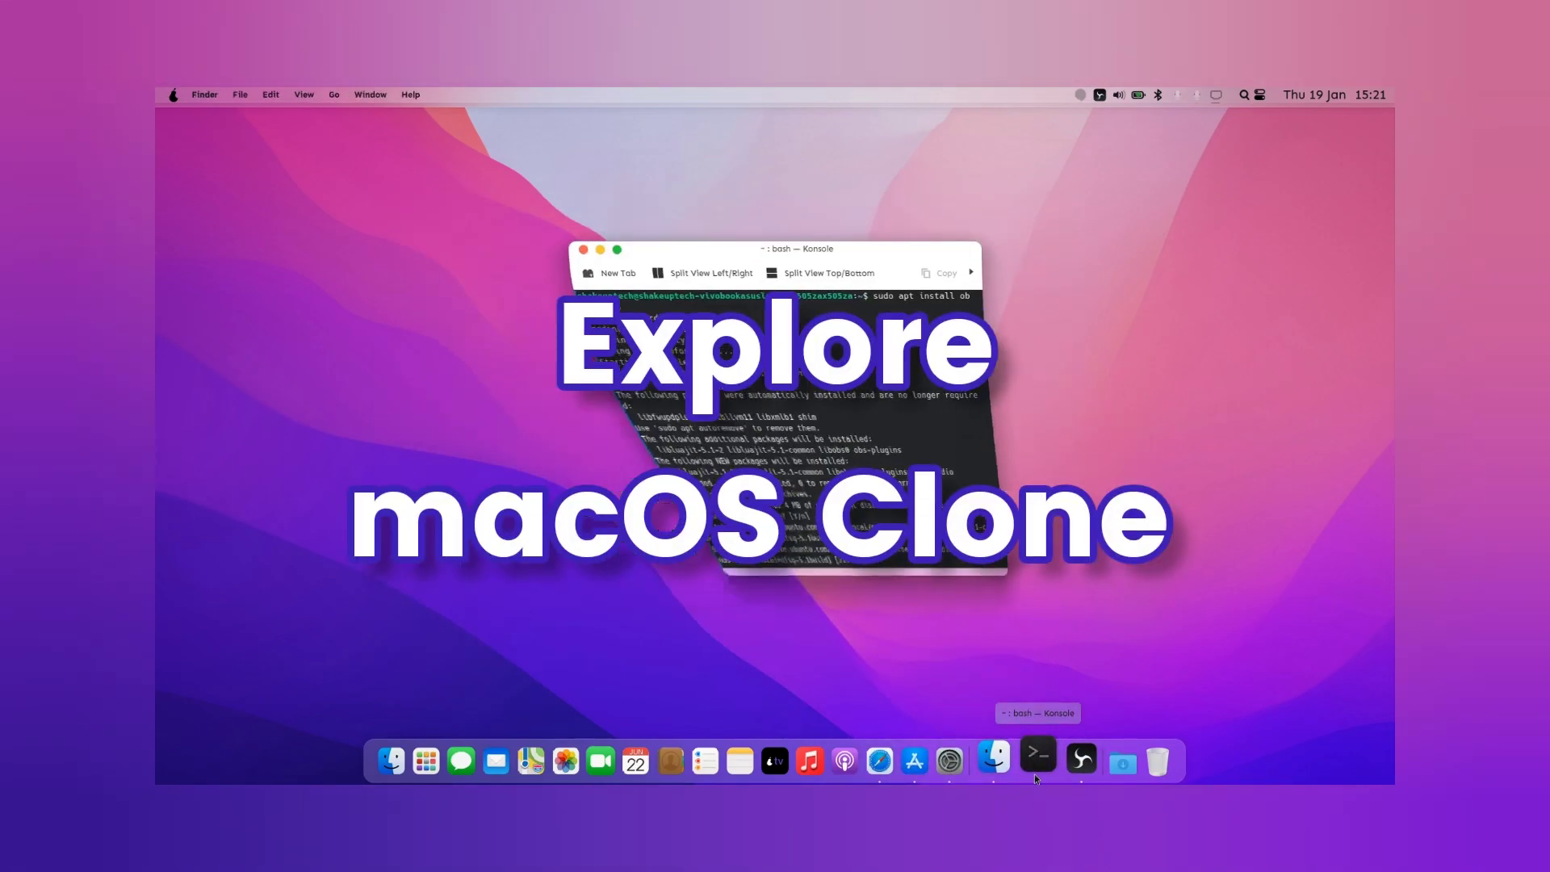
{"action": "left_click", "coordinate": [1067, 774]}
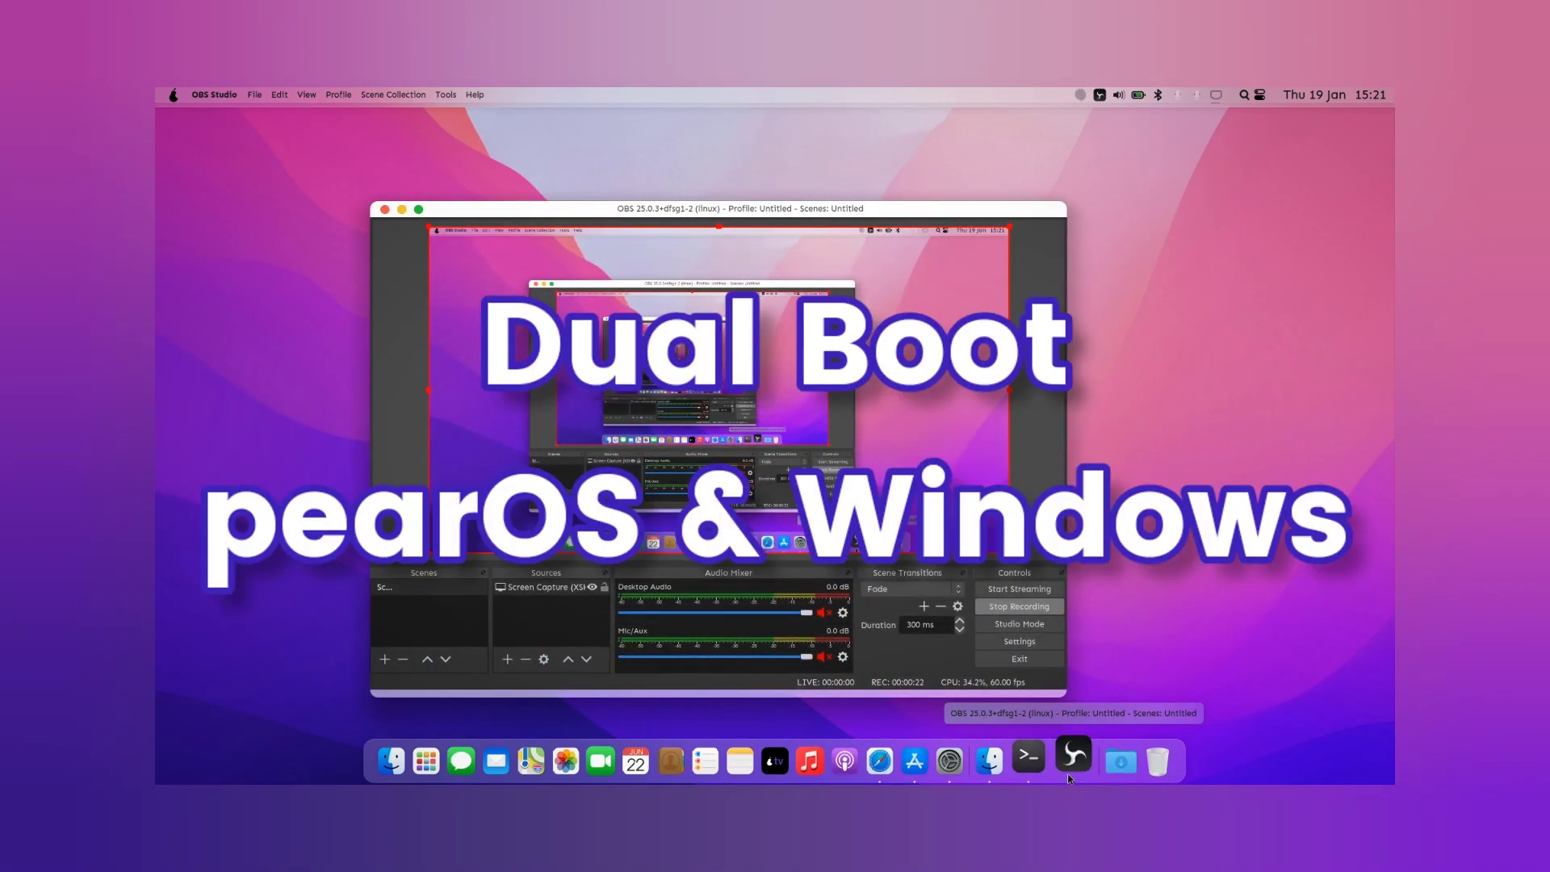
{"action": "left_click", "coordinate": [1068, 774]}
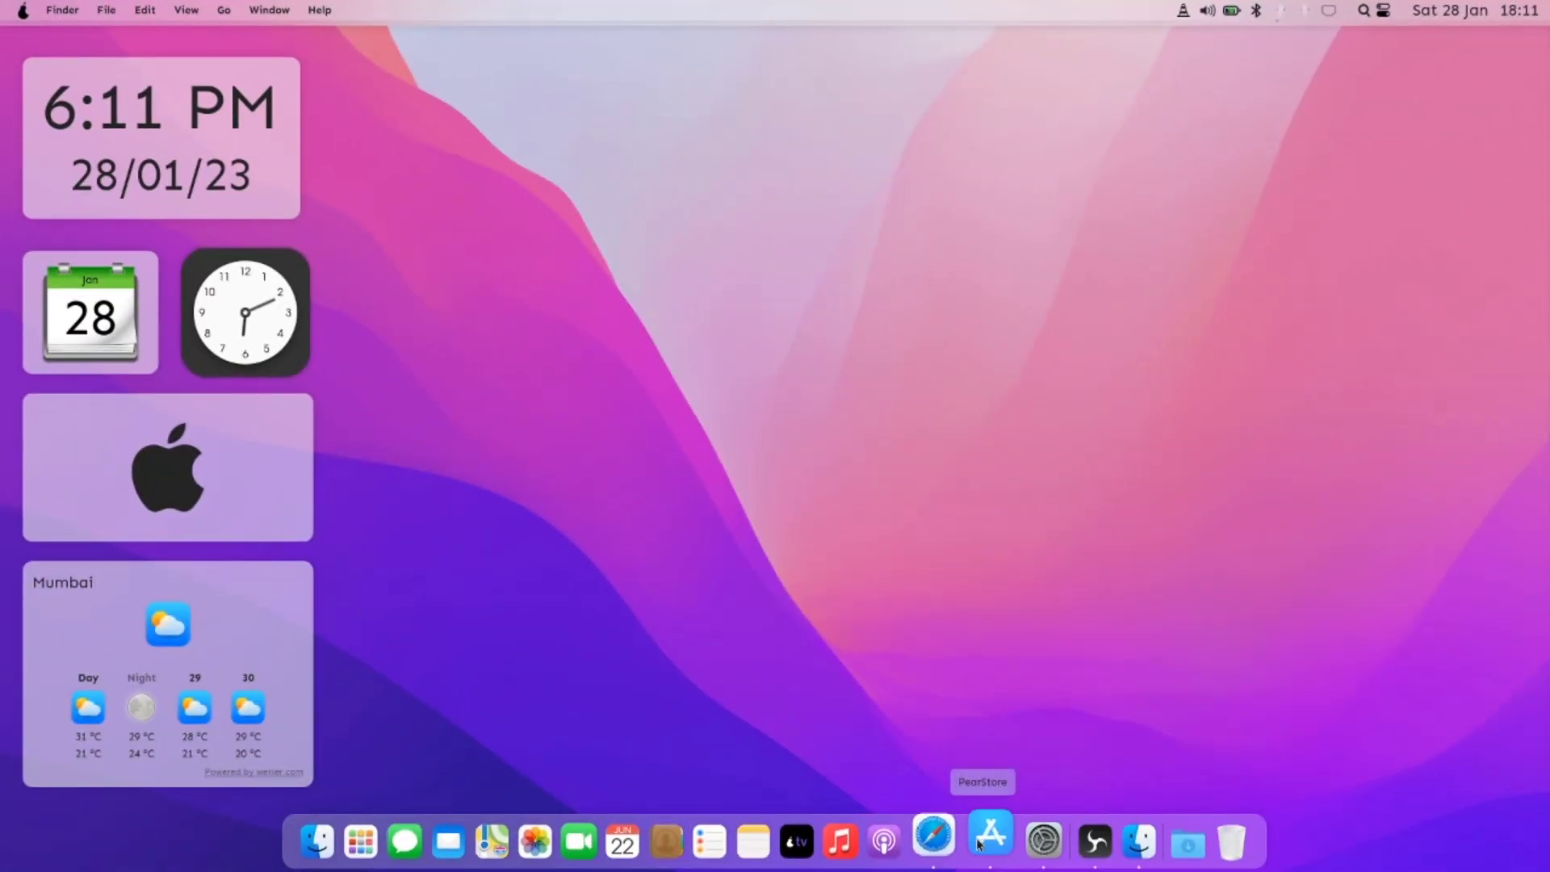
Step: Open the web browser on shakeuptech.com, view its About Web information, then close it
{"action": "left_click", "coordinate": [939, 844]}
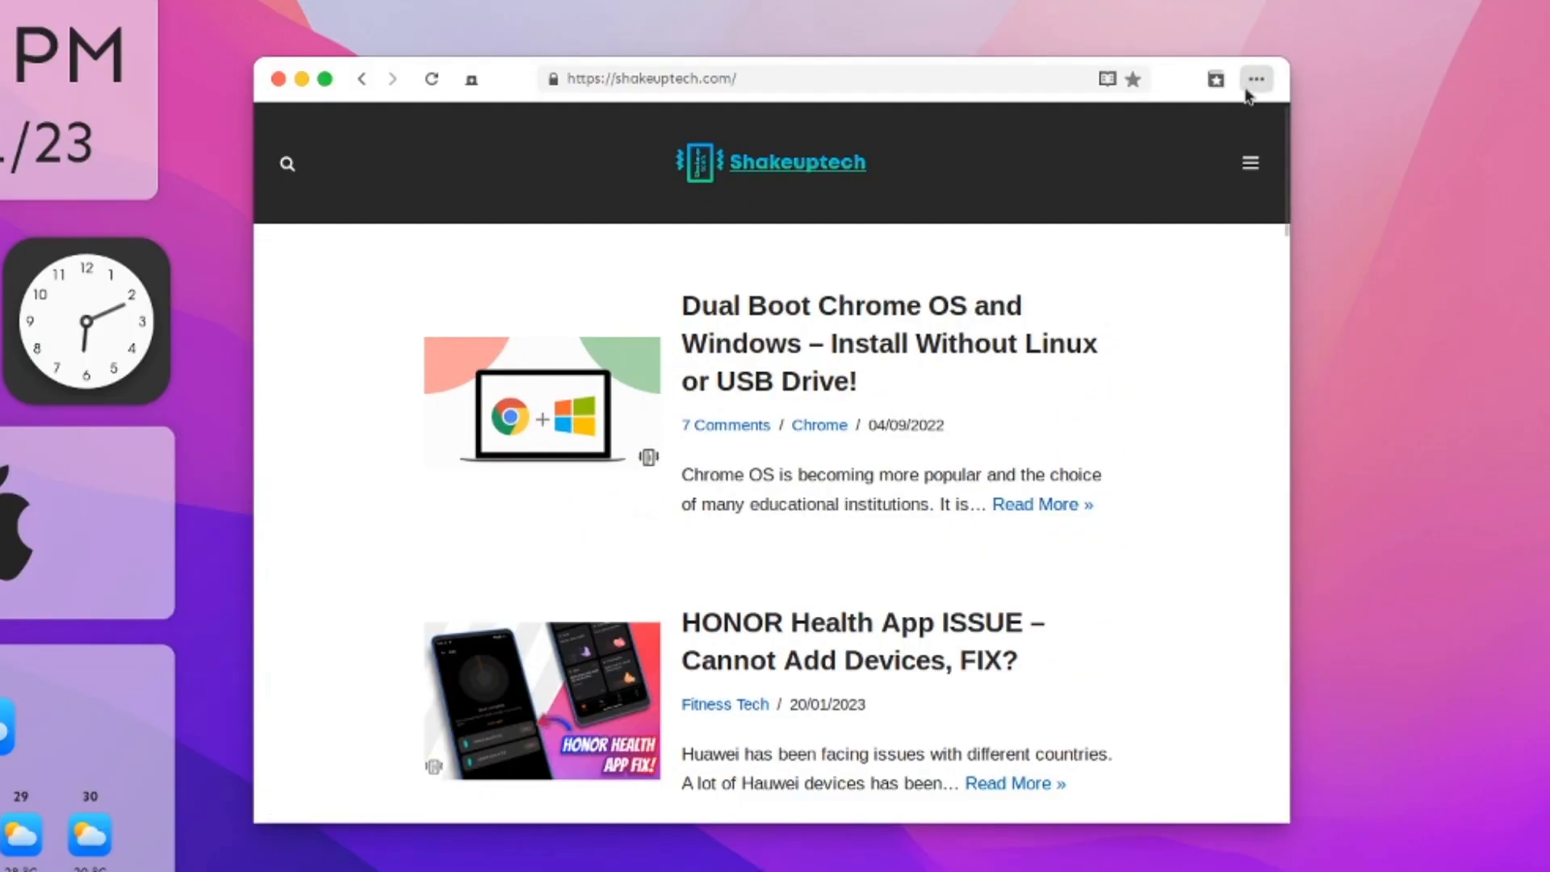
{"action": "left_click", "coordinate": [1251, 83]}
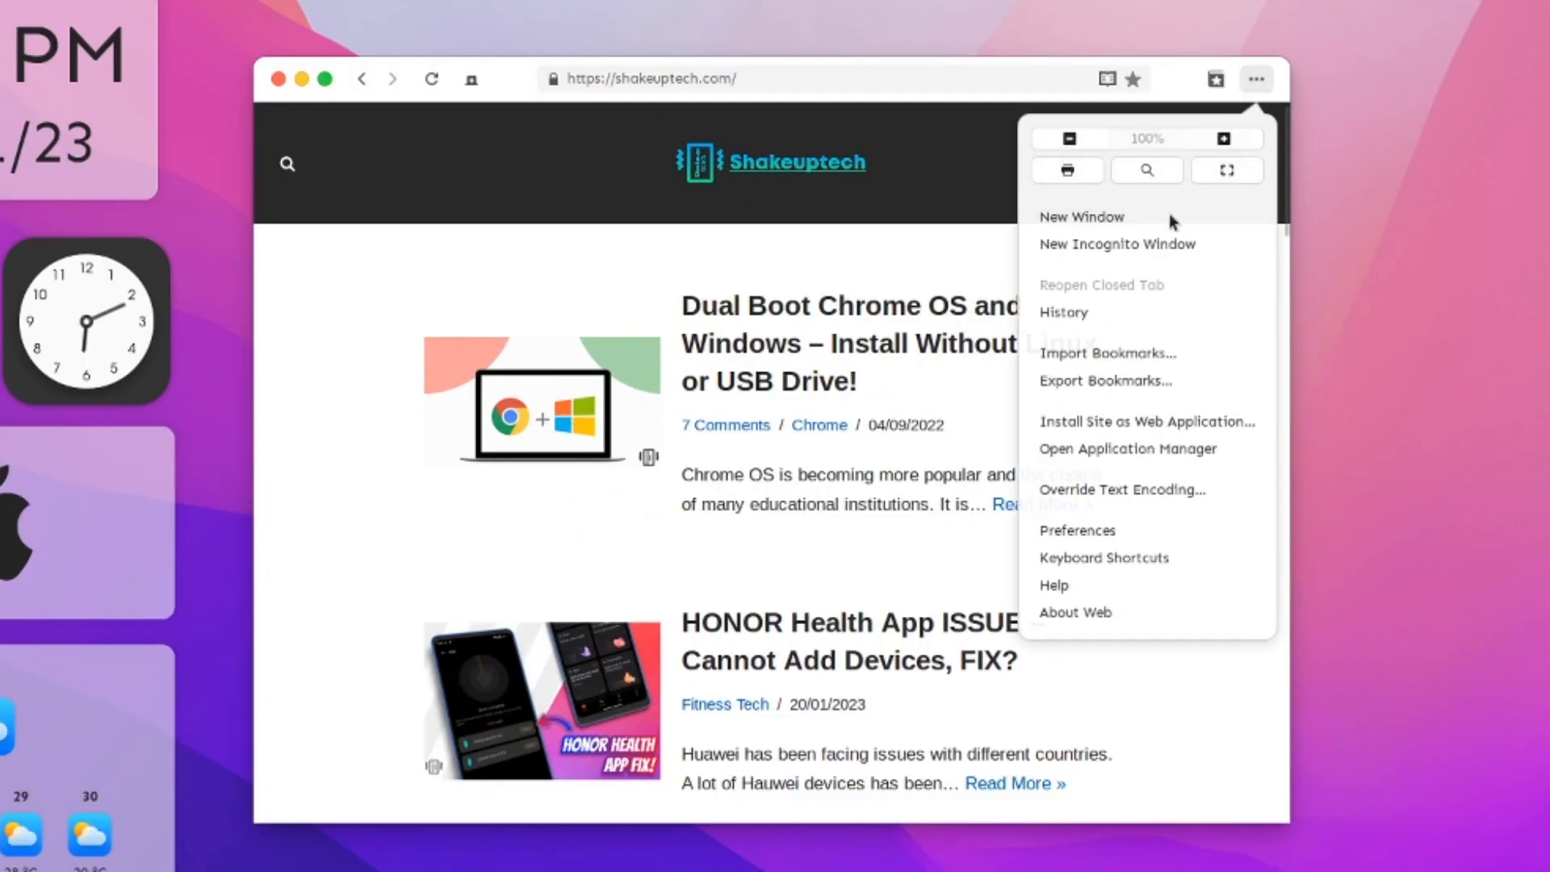
{"action": "left_click", "coordinate": [1097, 615]}
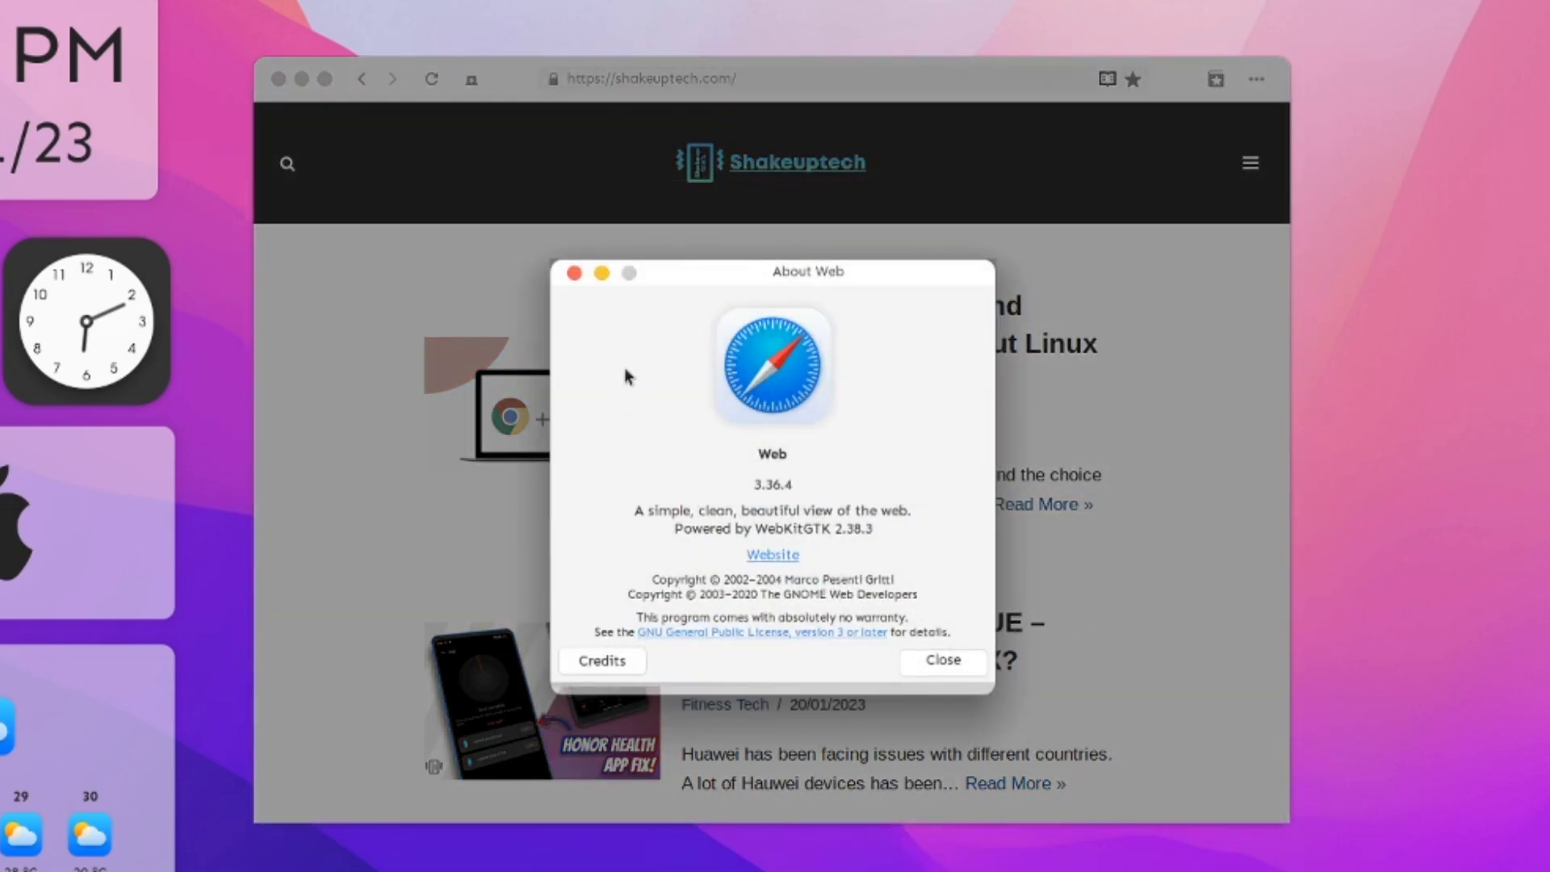
{"action": "left_click", "coordinate": [576, 277]}
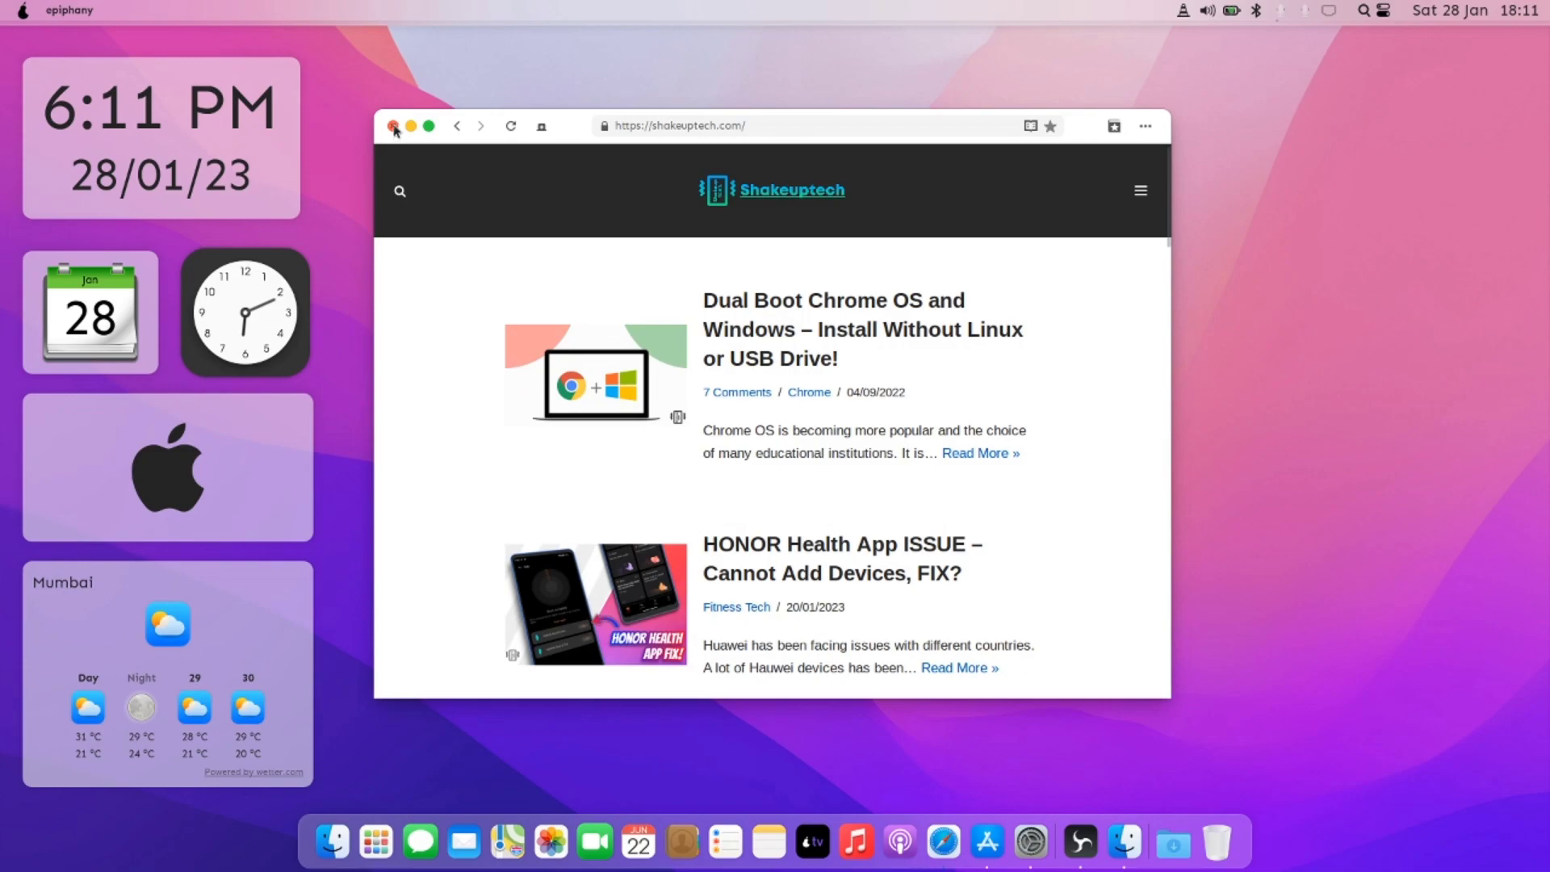
{"action": "left_click", "coordinate": [278, 78]}
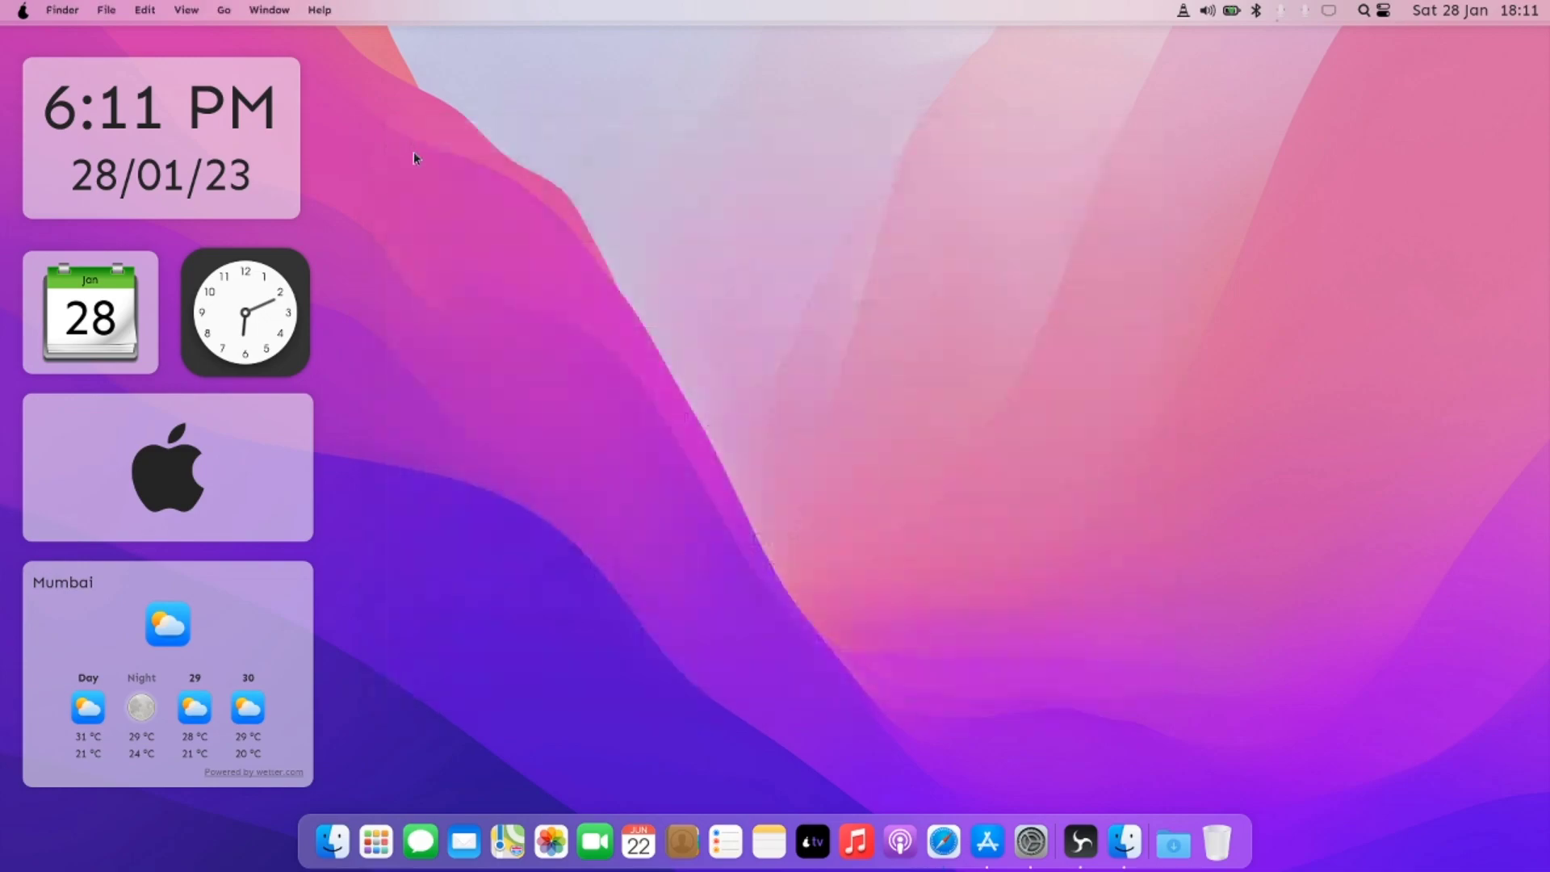
Step: Browse all recommended Productivity applications in PearStore, then minimize it
{"action": "left_click", "coordinate": [986, 847]}
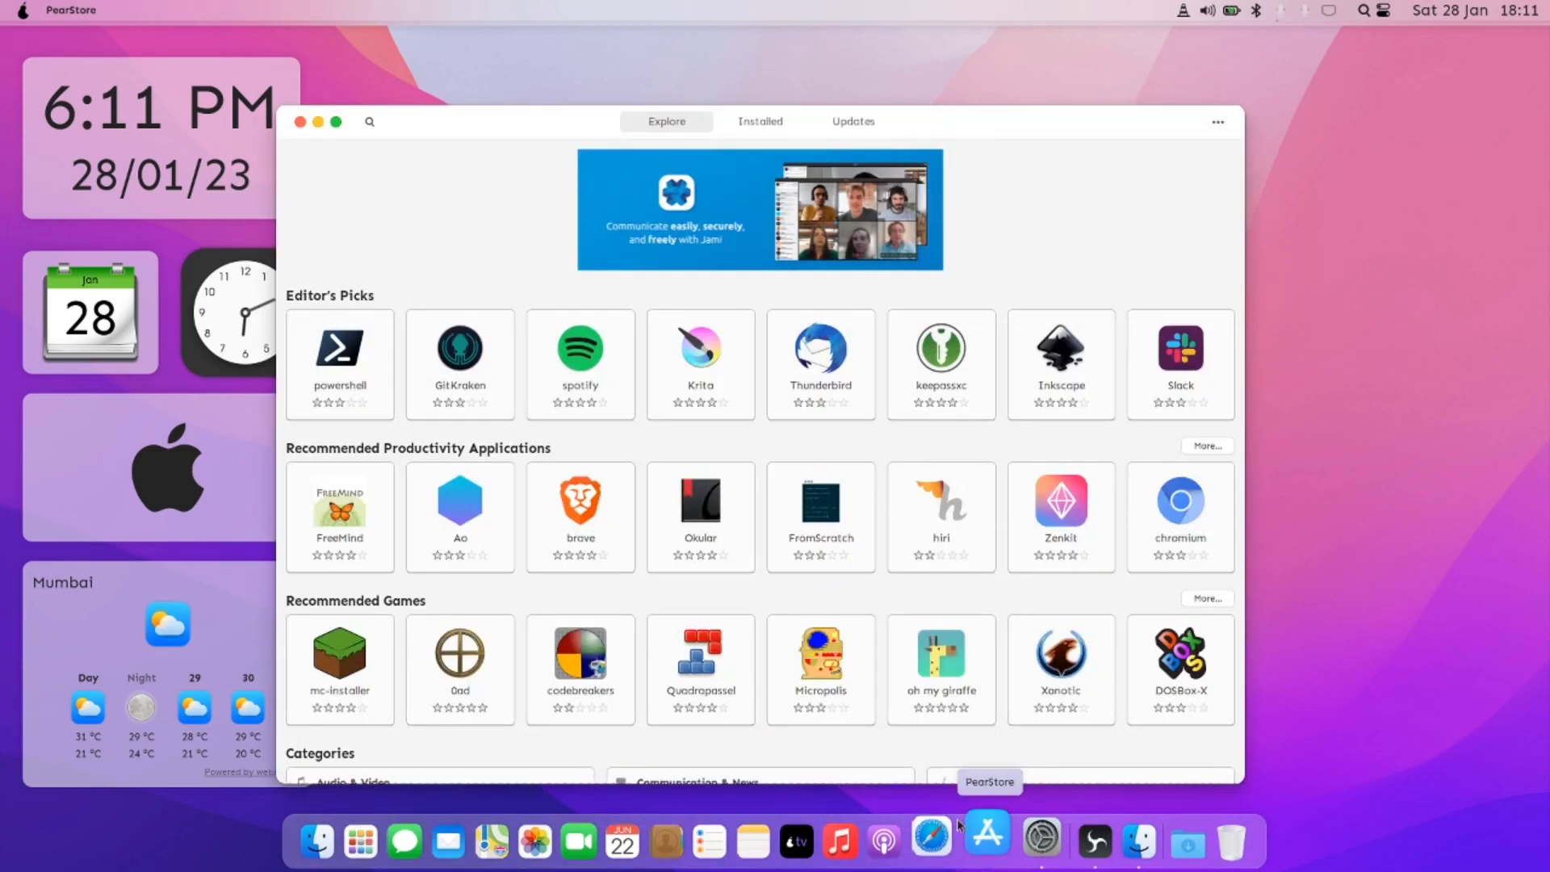
{"action": "scroll", "coordinate": [758, 572], "scroll_direction": "down", "scroll_amount": 3}
{"action": "scroll", "coordinate": [758, 572], "scroll_direction": "up", "scroll_amount": 3}
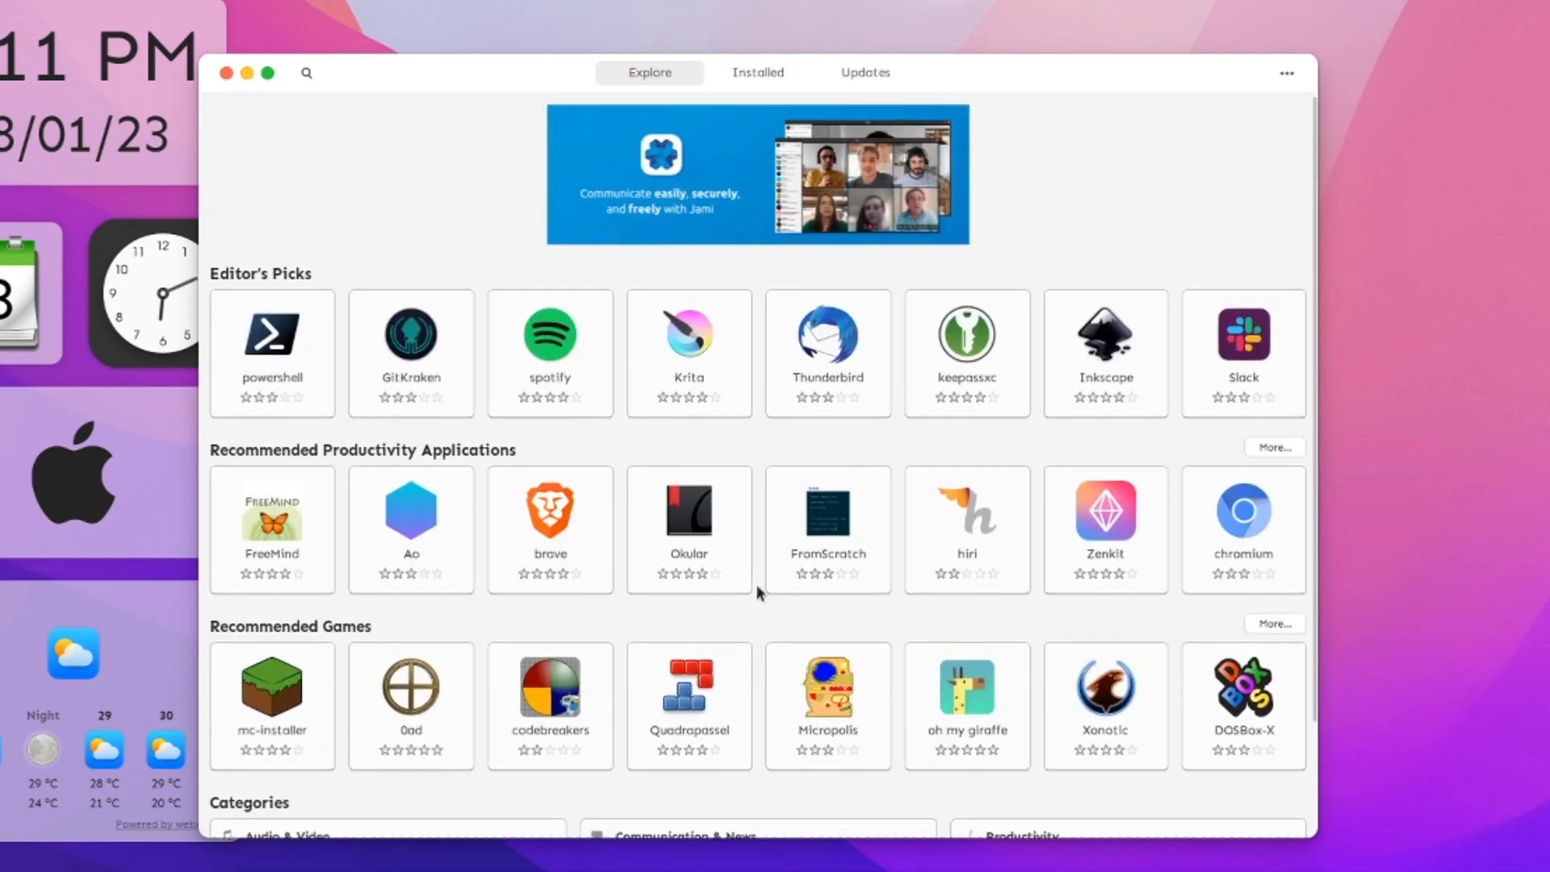
{"action": "left_click", "coordinate": [1274, 449]}
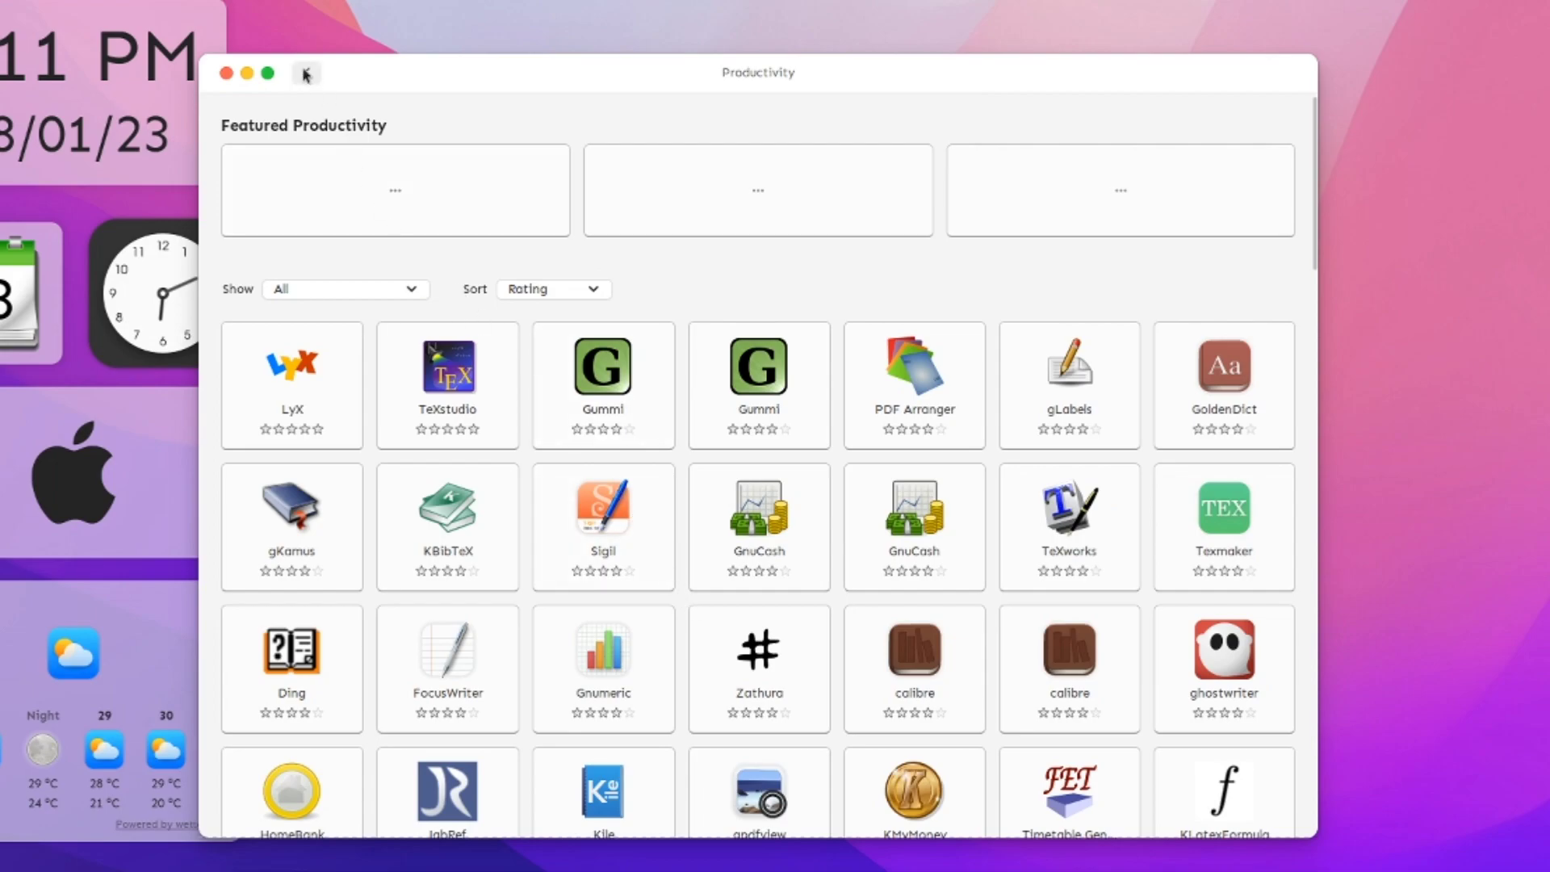
{"action": "scroll", "coordinate": [644, 580], "scroll_direction": "down", "scroll_amount": 20}
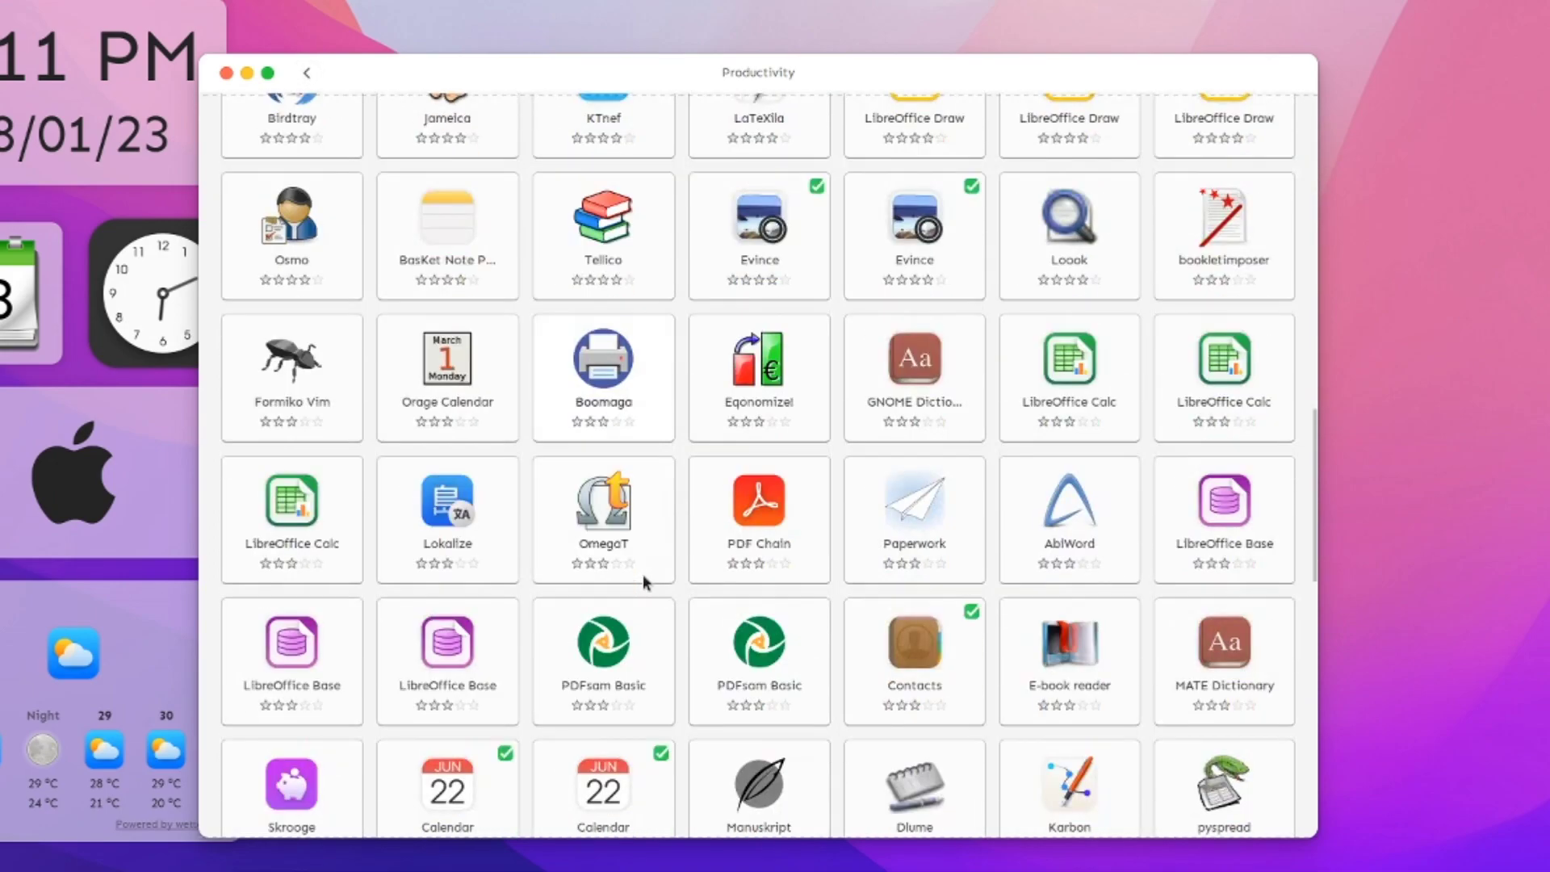
{"action": "scroll", "coordinate": [643, 574], "scroll_direction": "up", "scroll_amount": 20}
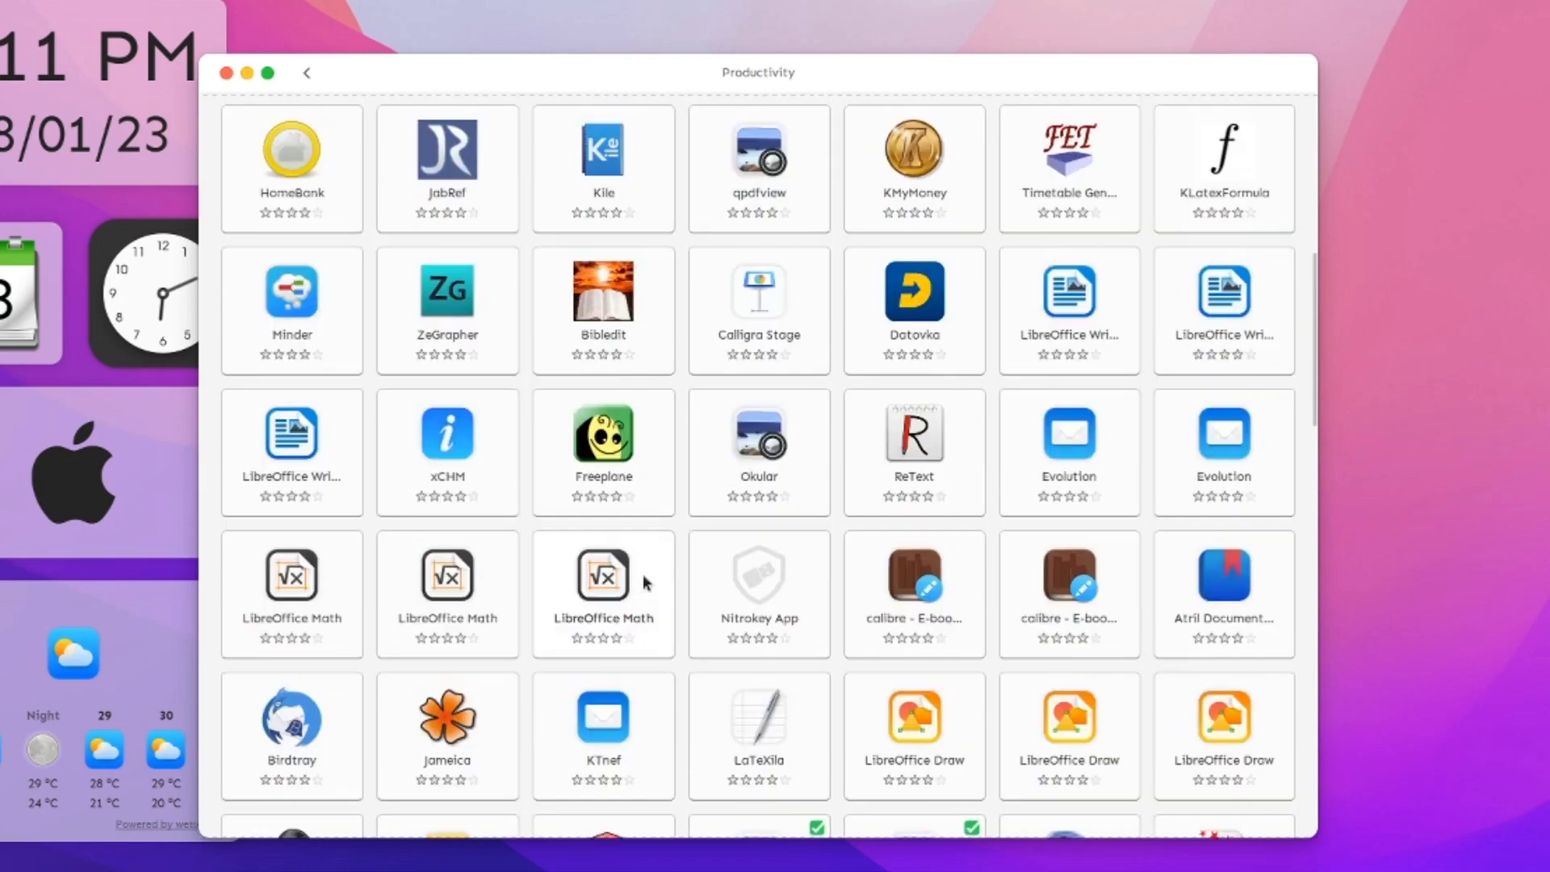
{"action": "scroll", "coordinate": [643, 574], "scroll_direction": "up", "scroll_amount": 5}
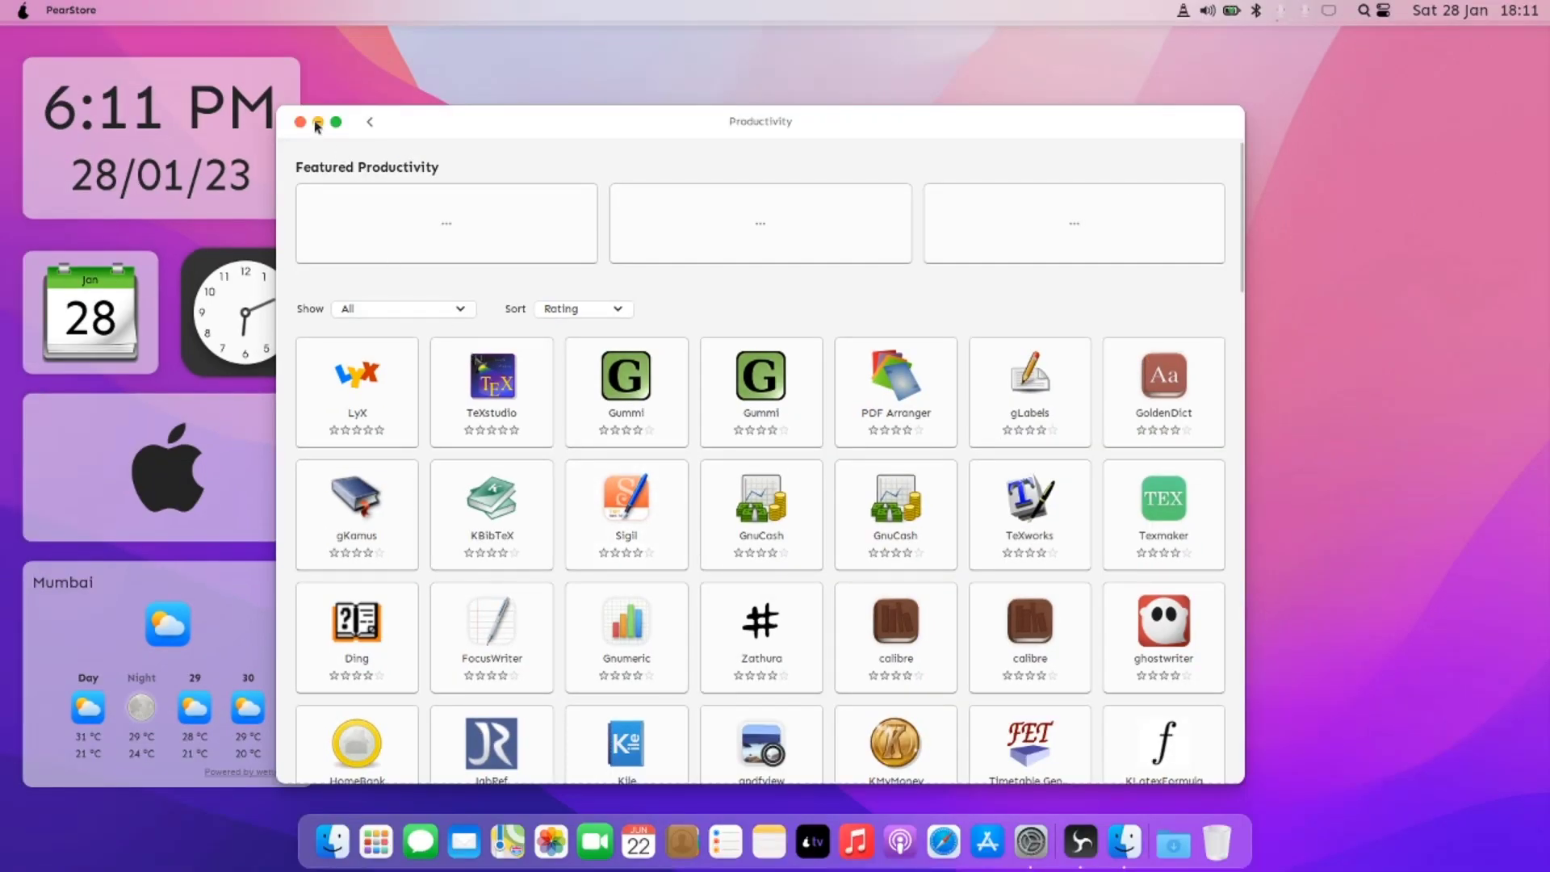
{"action": "left_click", "coordinate": [318, 122]}
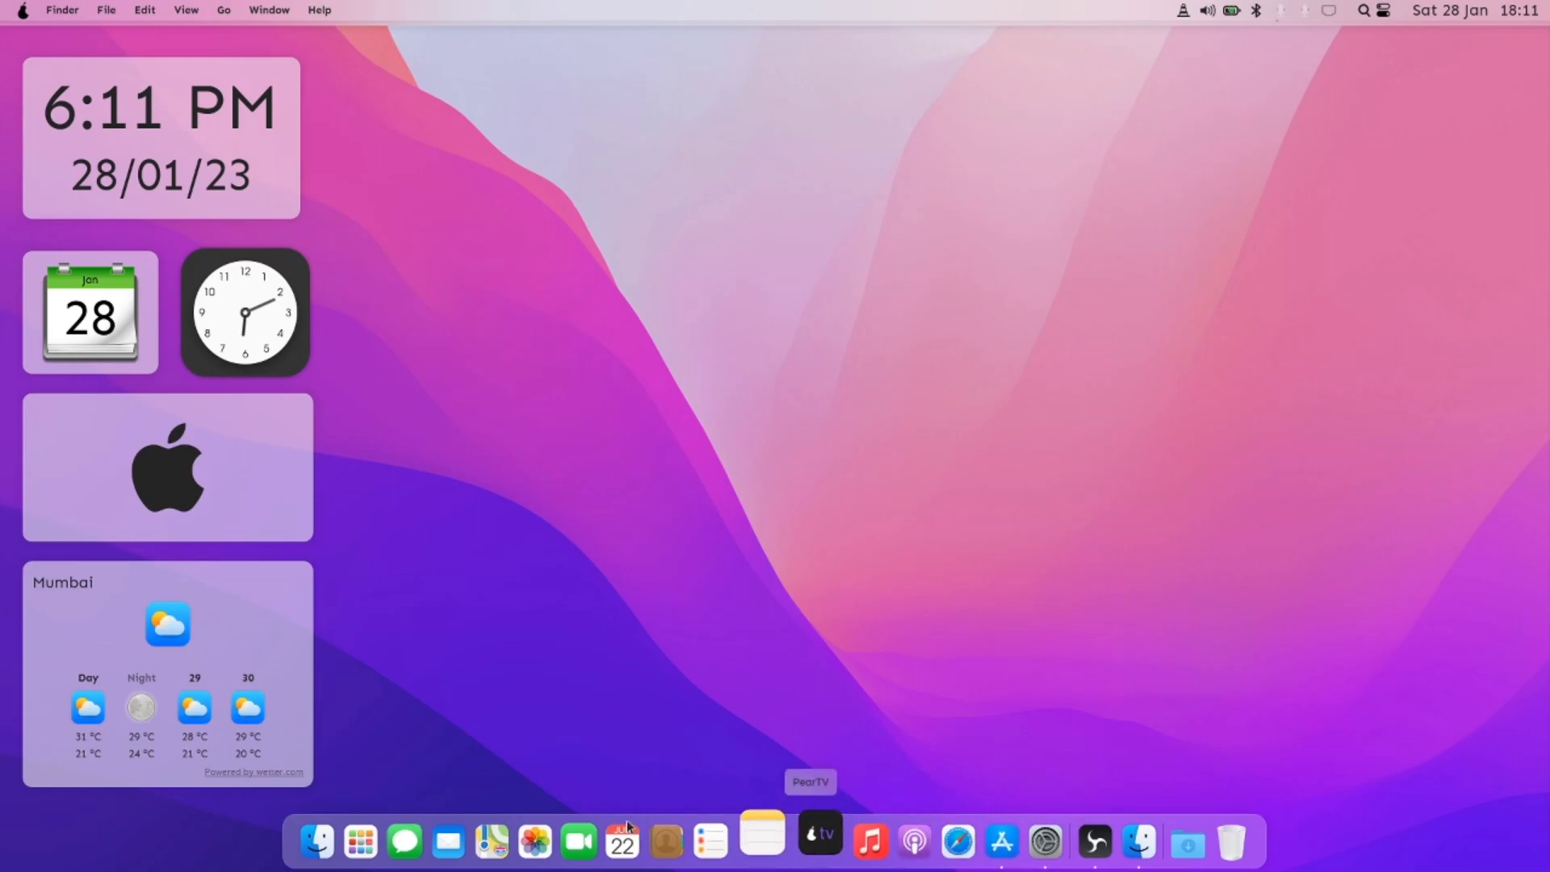
Step: Launch Konsole from the full-screen app grid, then close it
{"action": "left_click", "coordinate": [361, 841]}
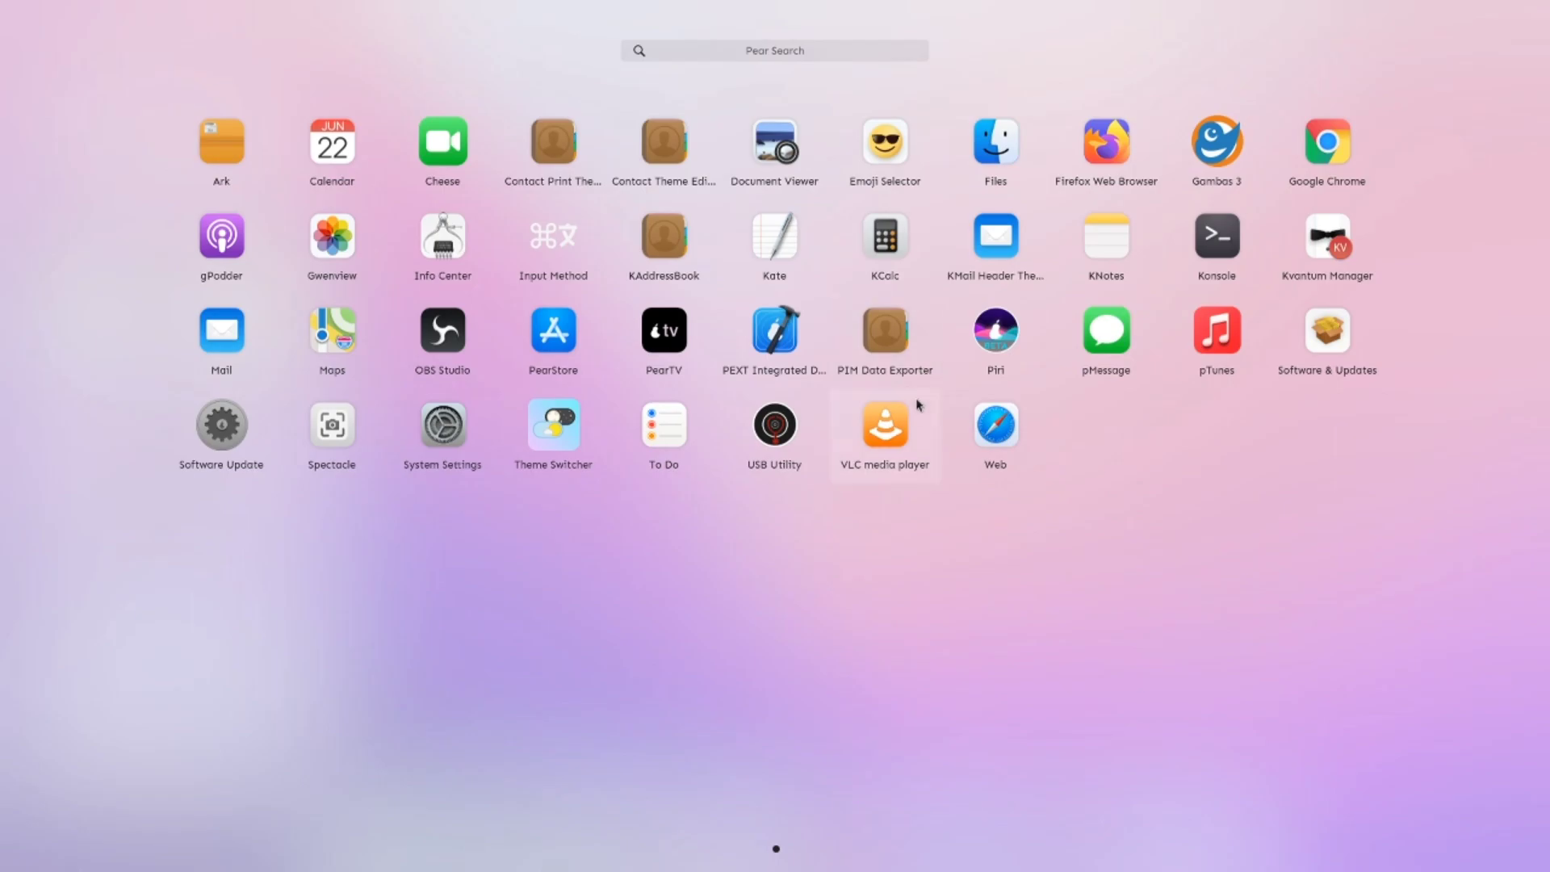
{"action": "left_click", "coordinate": [1225, 243]}
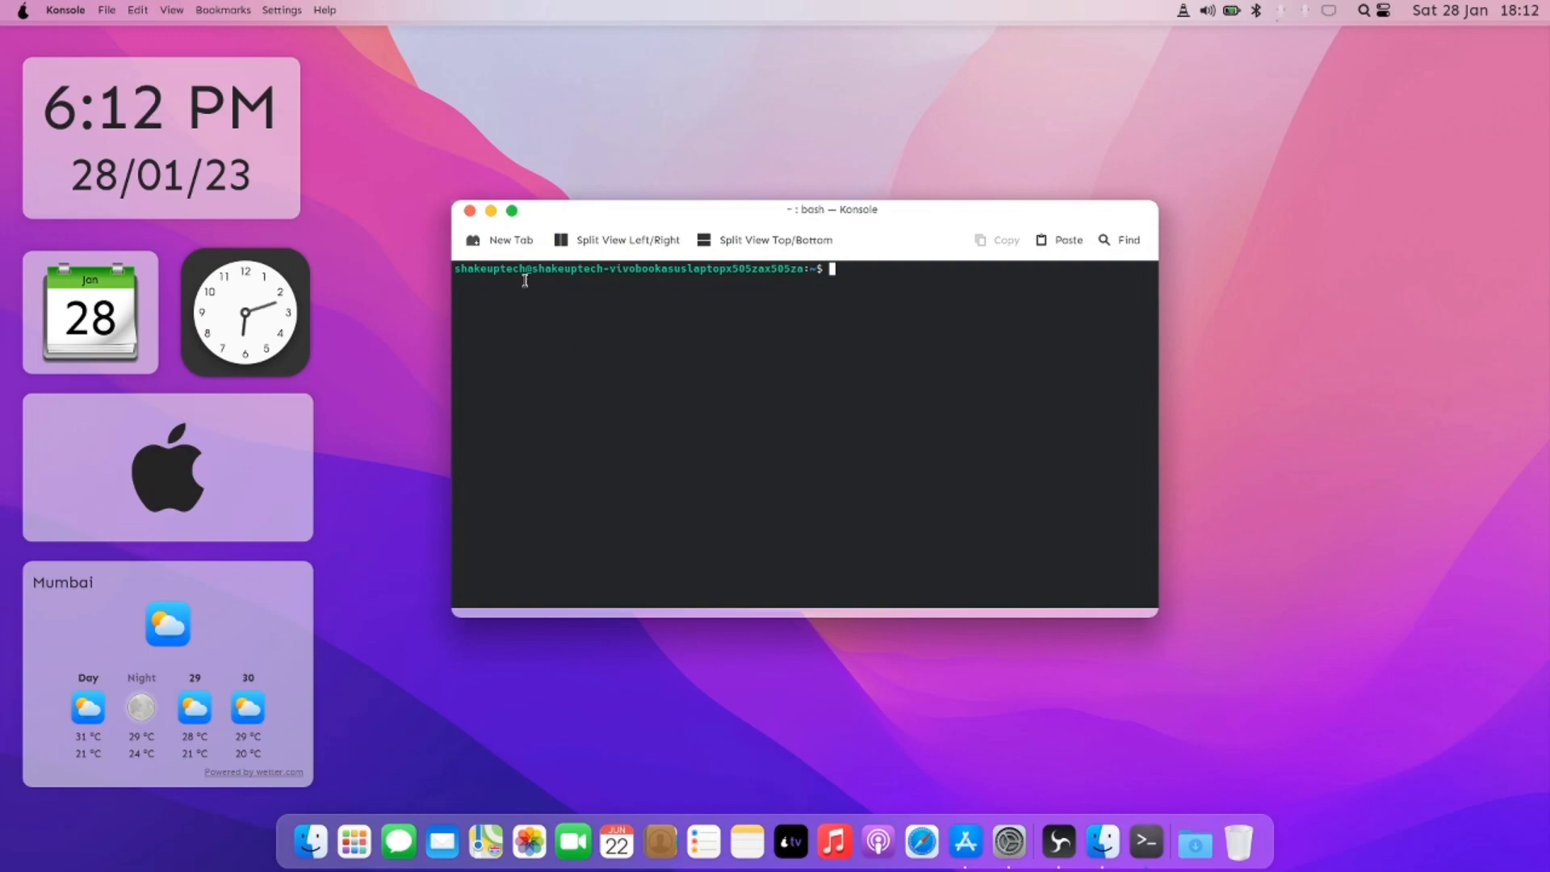
{"action": "left_click", "coordinate": [470, 212]}
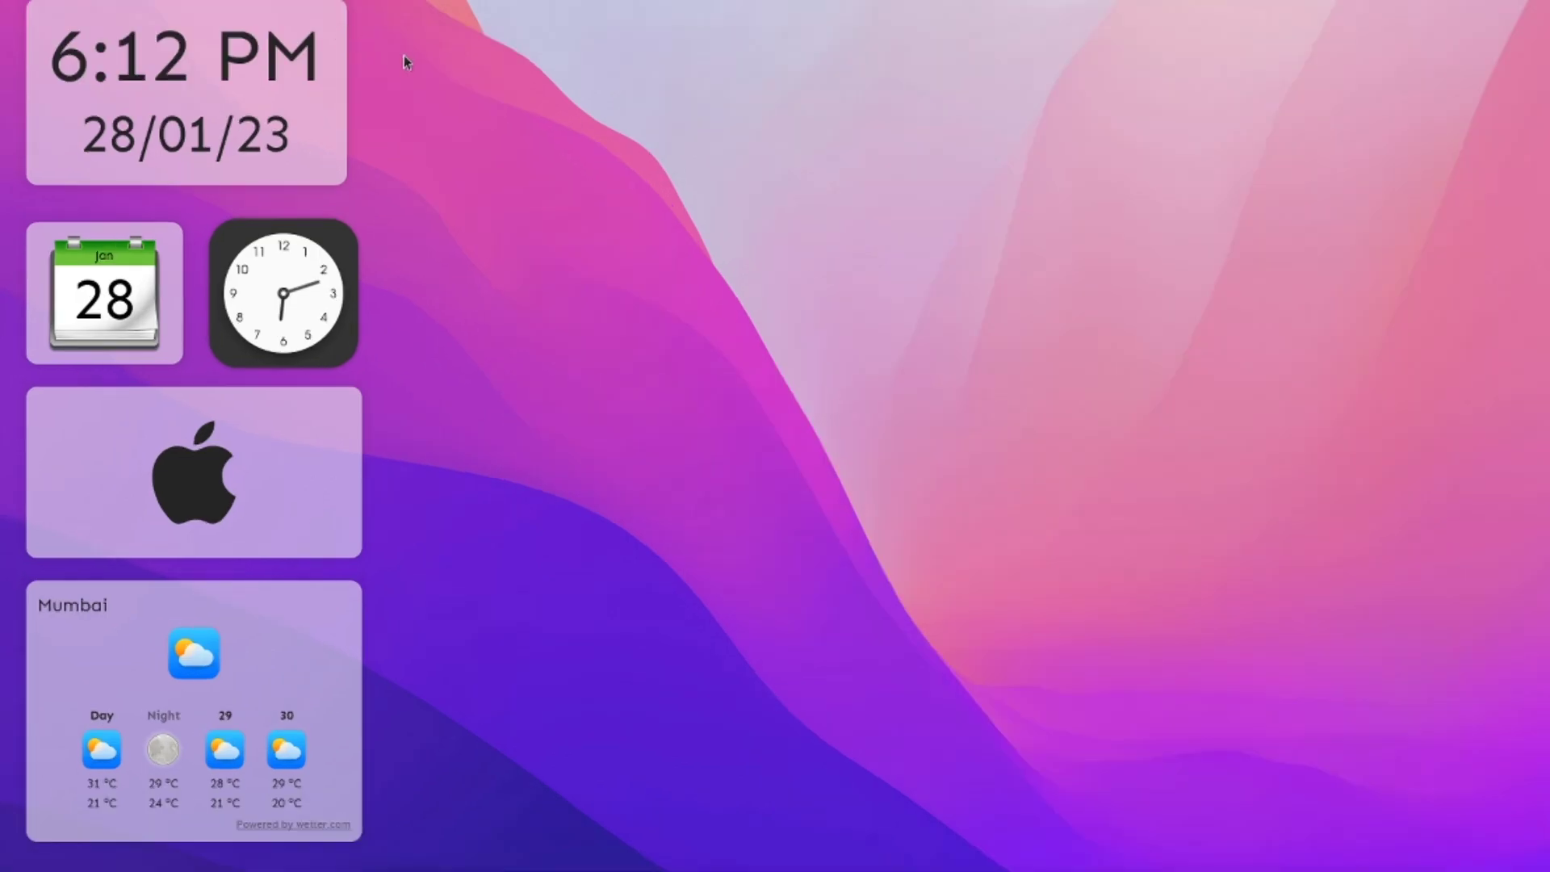
Step: Browse the available widgets from the desktop's context menu, then close the widget browser
{"action": "right_click", "coordinate": [350, 107]}
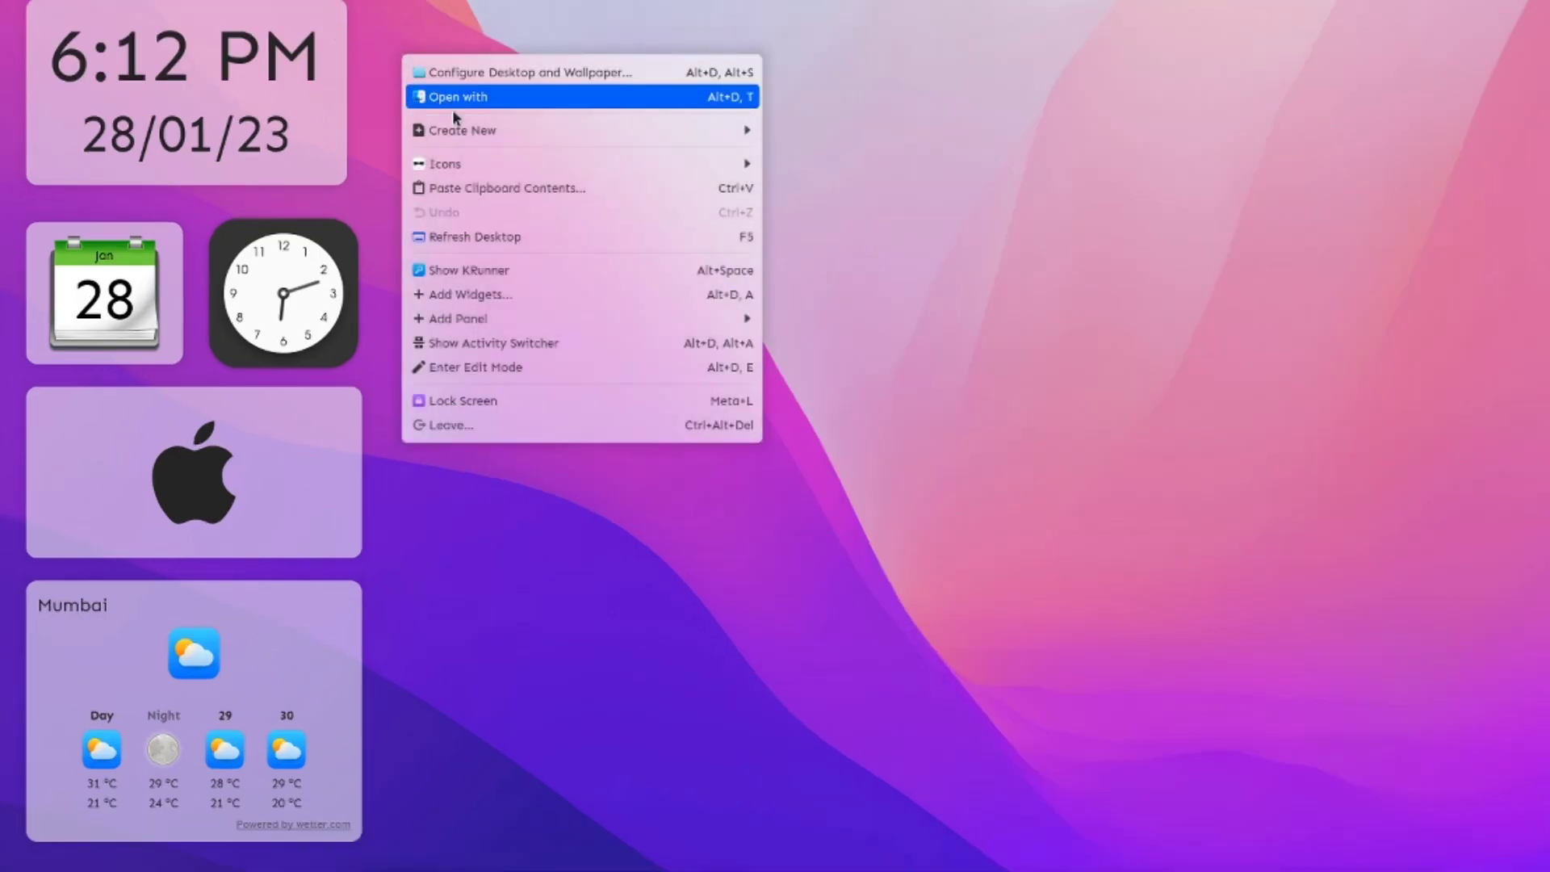
{"action": "left_click", "coordinate": [488, 297]}
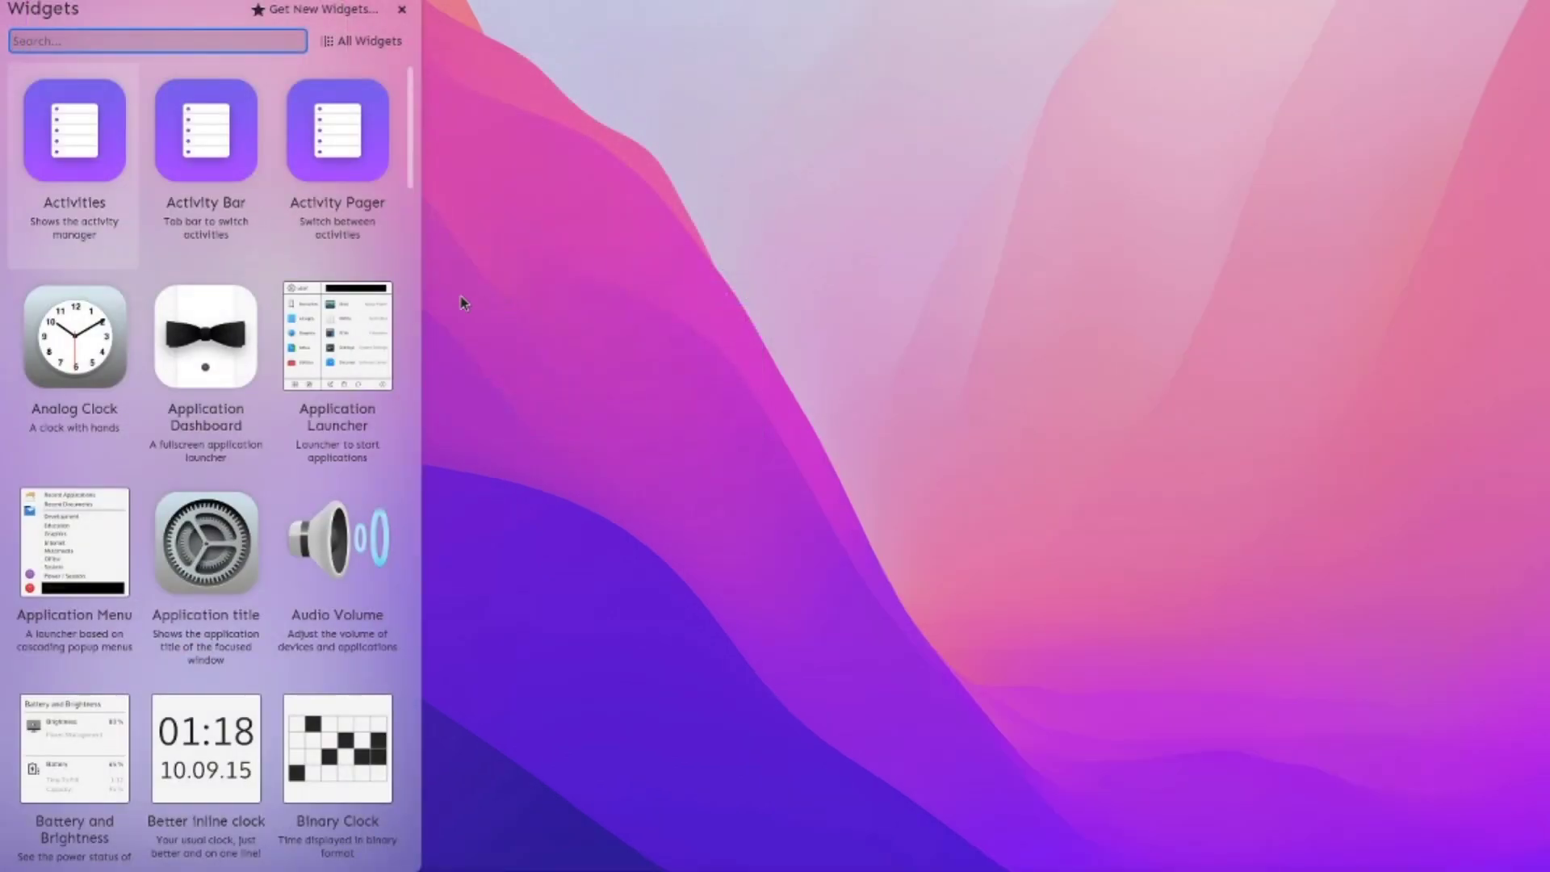
{"action": "scroll", "coordinate": [258, 596], "scroll_direction": "down", "scroll_amount": 20}
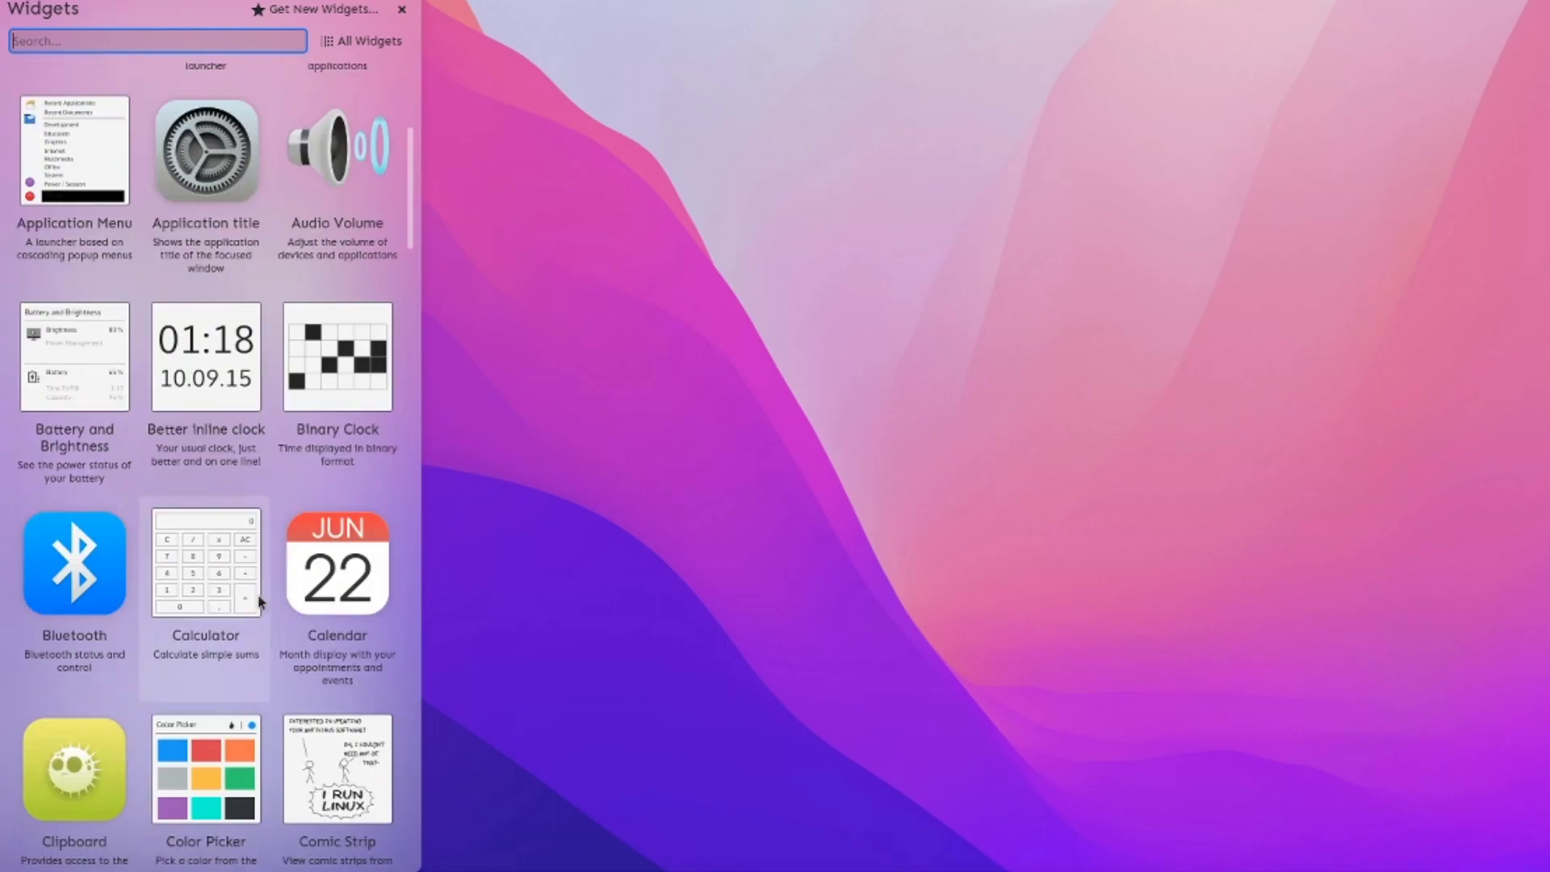
{"action": "scroll", "coordinate": [259, 579], "scroll_direction": "down", "scroll_amount": 4}
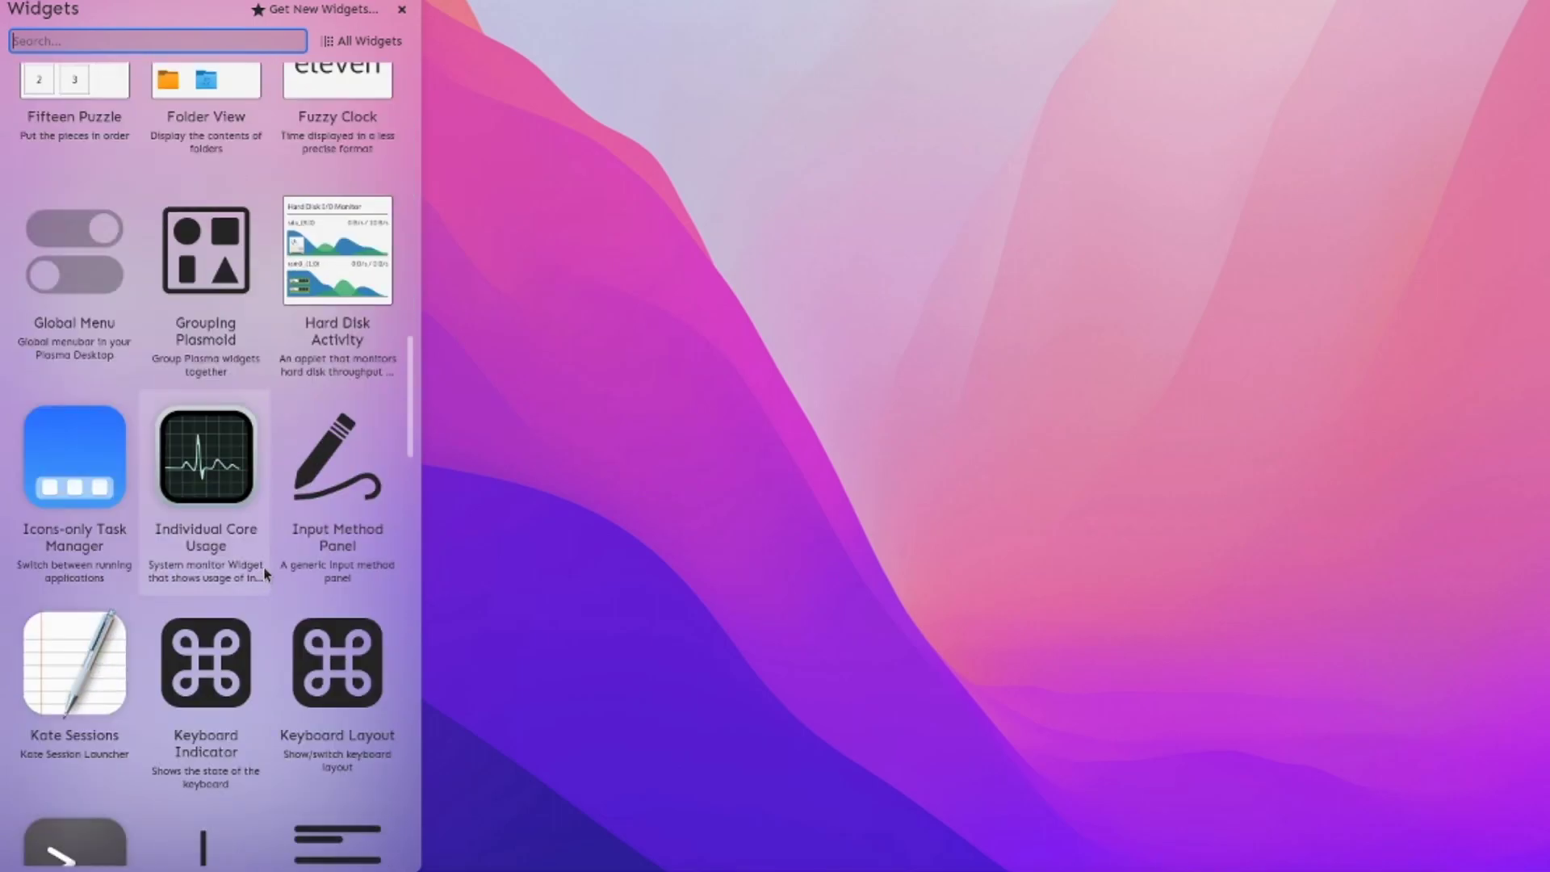
{"action": "scroll", "coordinate": [323, 243], "scroll_direction": "up", "scroll_amount": 2}
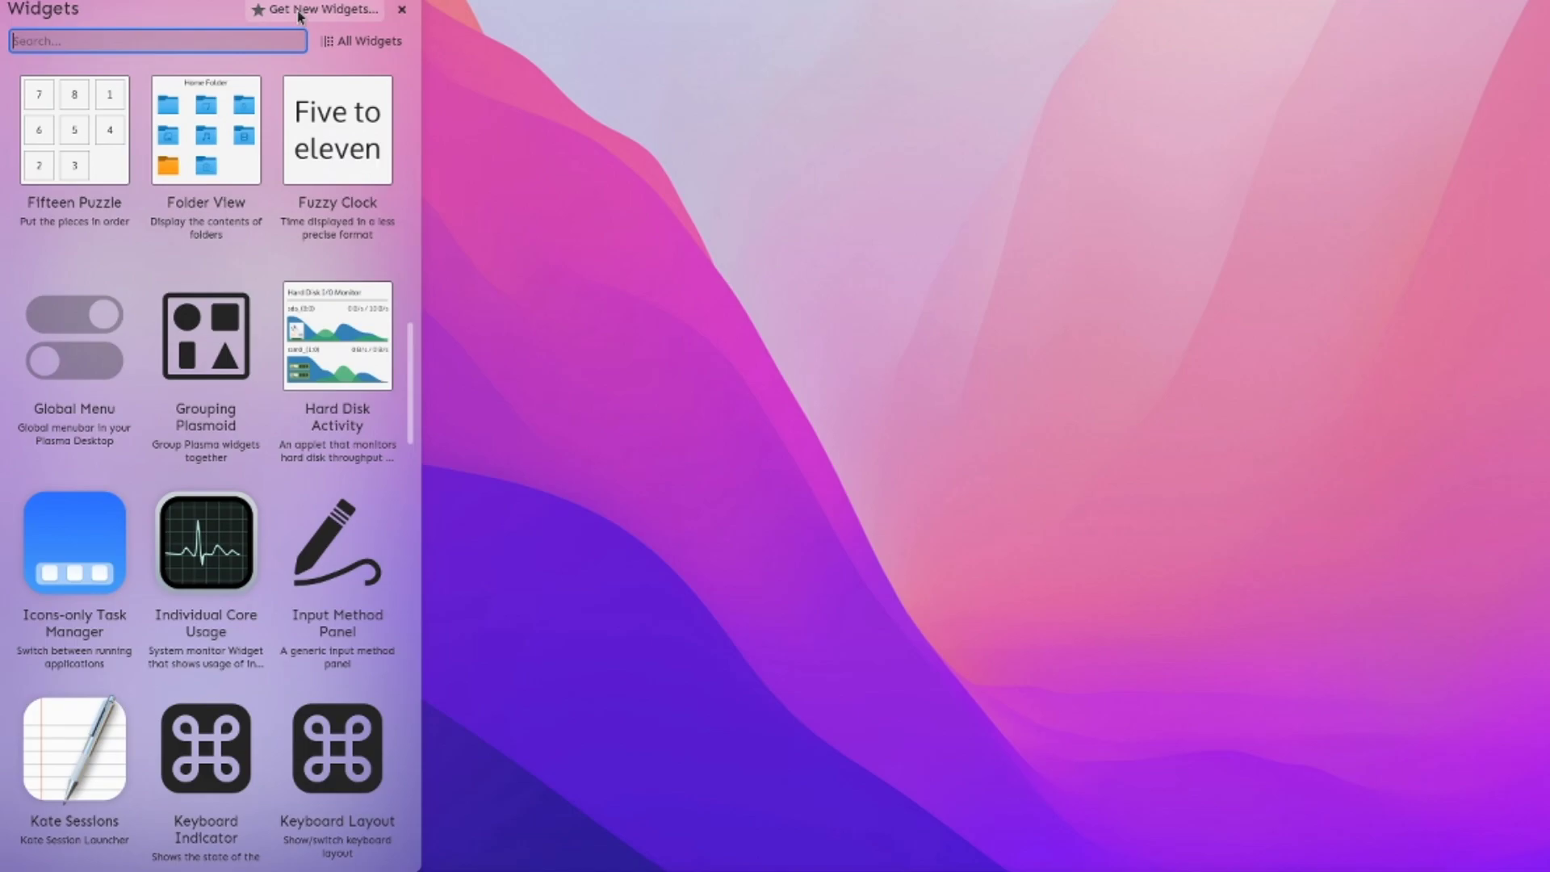
{"action": "left_click", "coordinate": [401, 10]}
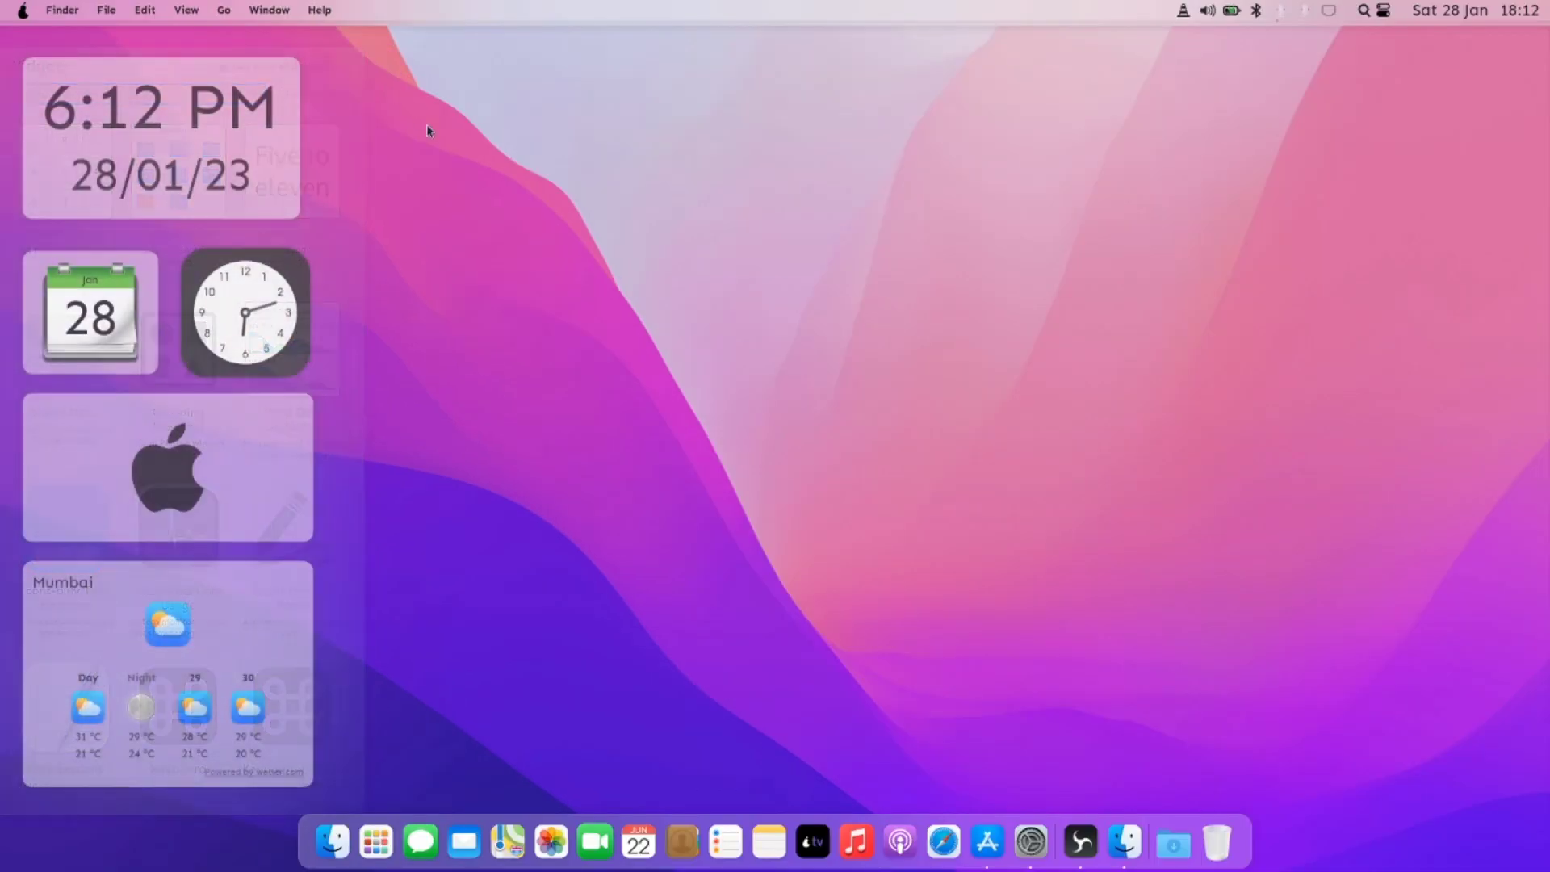
Step: Review Appearance pages: Application Style, Fonts, Icons, Cursors, Font Management and Splash Screen
{"action": "left_click", "coordinate": [1032, 842]}
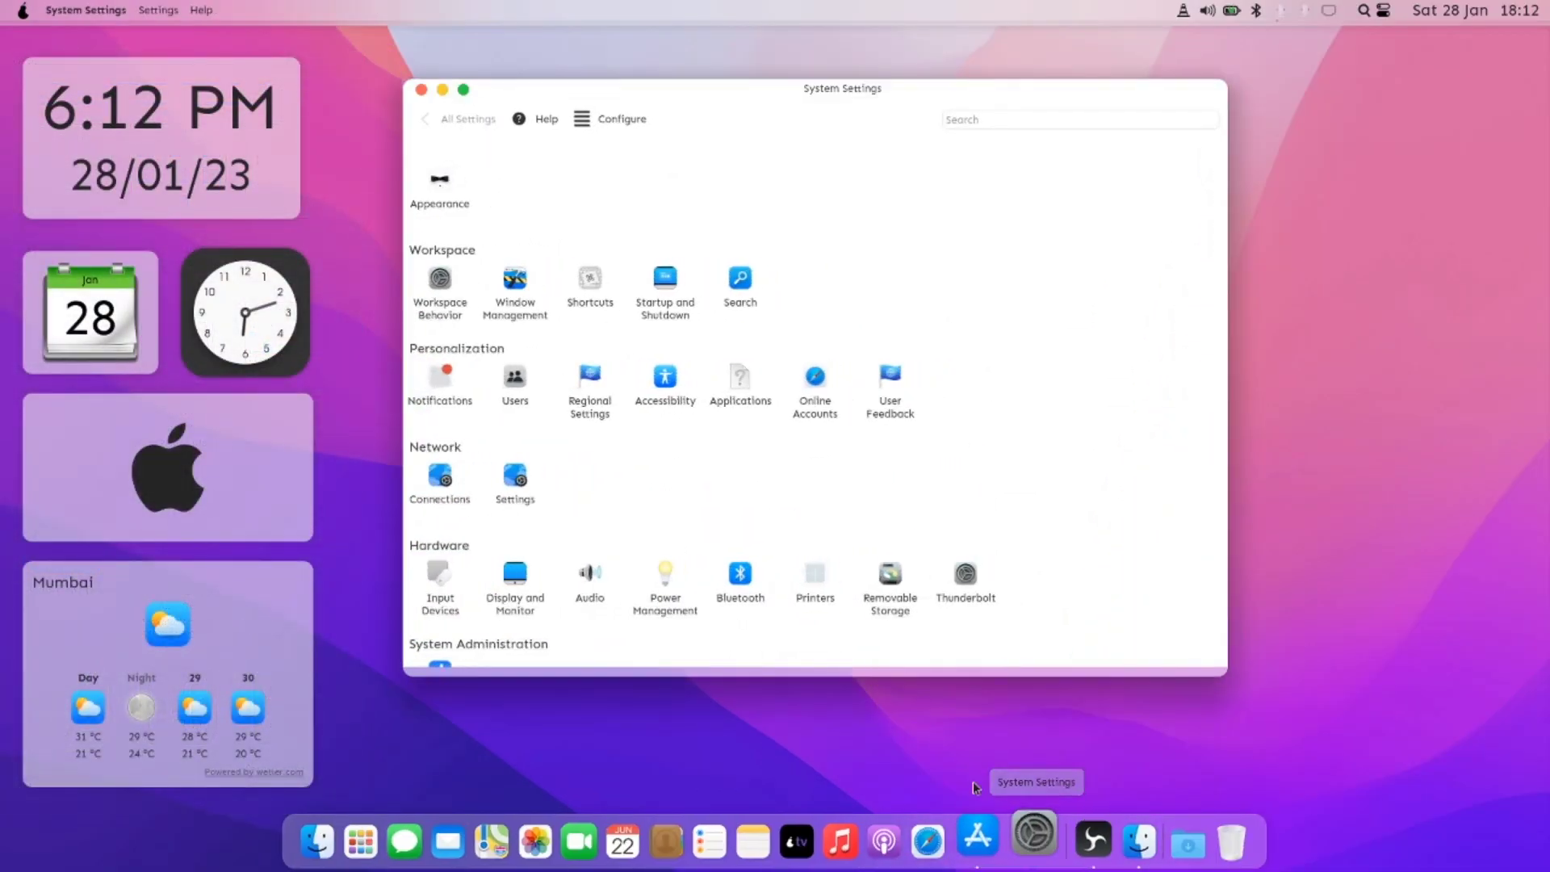
{"action": "scroll", "coordinate": [552, 364], "scroll_direction": "down", "scroll_amount": 2}
{"action": "scroll", "coordinate": [552, 364], "scroll_direction": "up", "scroll_amount": 2}
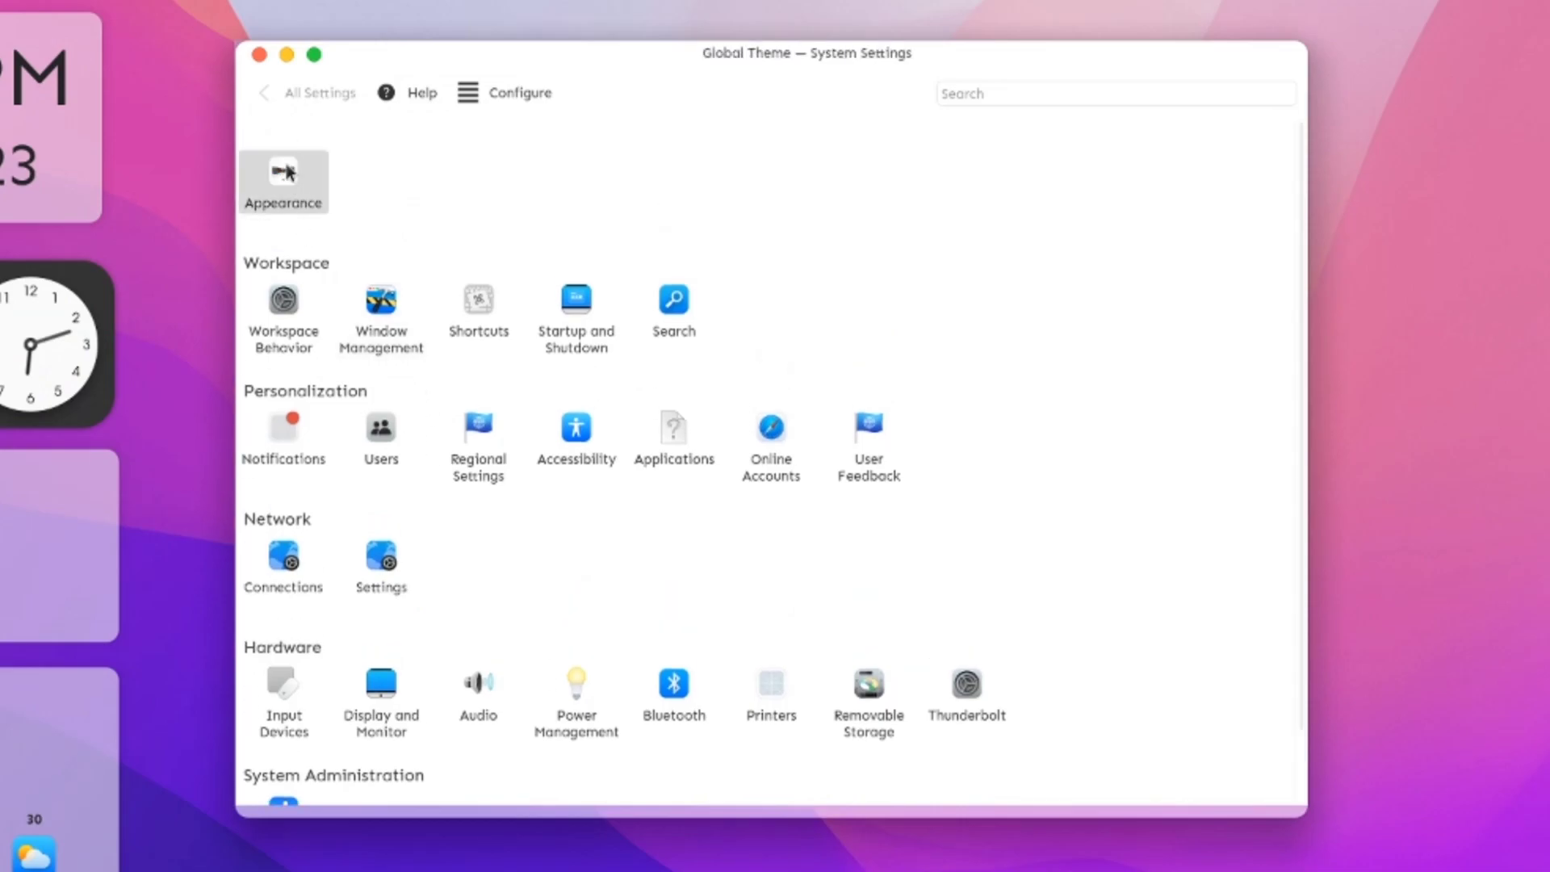
{"action": "left_click", "coordinate": [284, 174]}
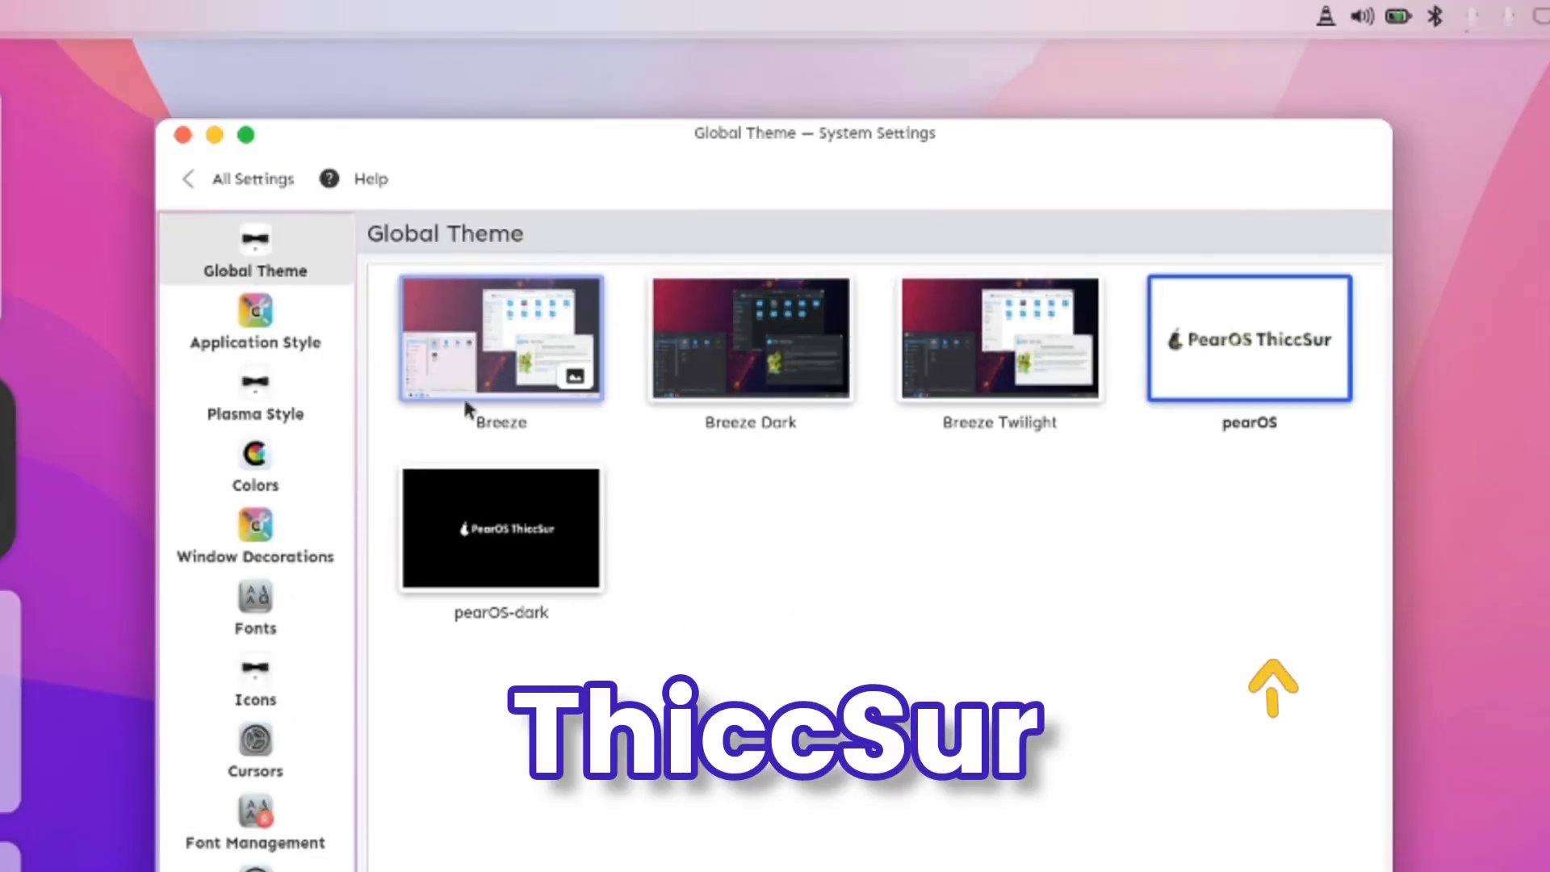
{"action": "left_click", "coordinate": [251, 343]}
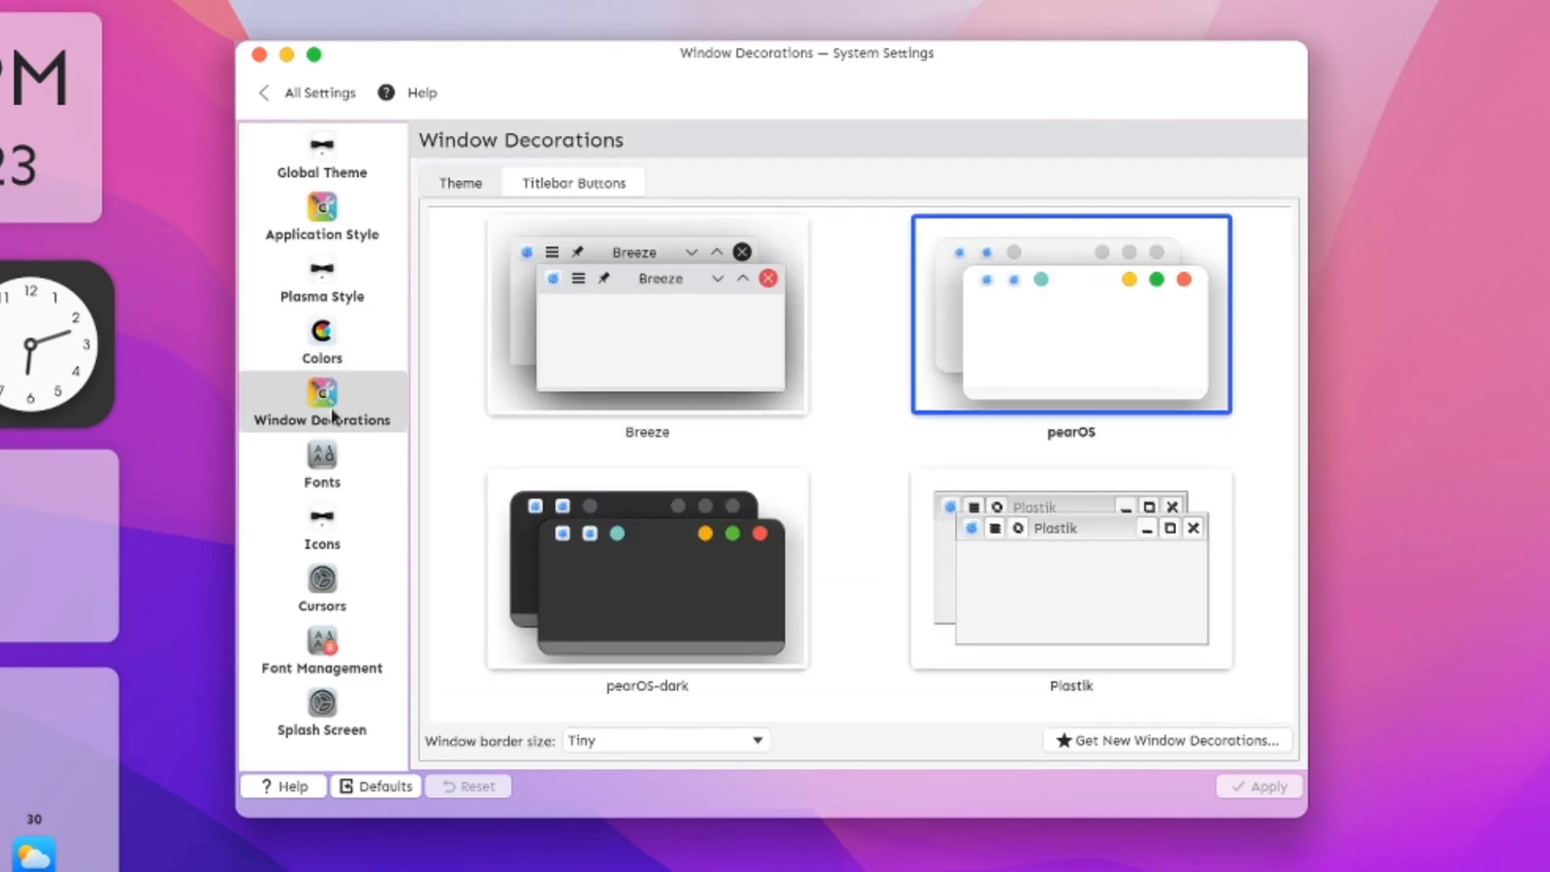
{"action": "left_click", "coordinate": [334, 460]}
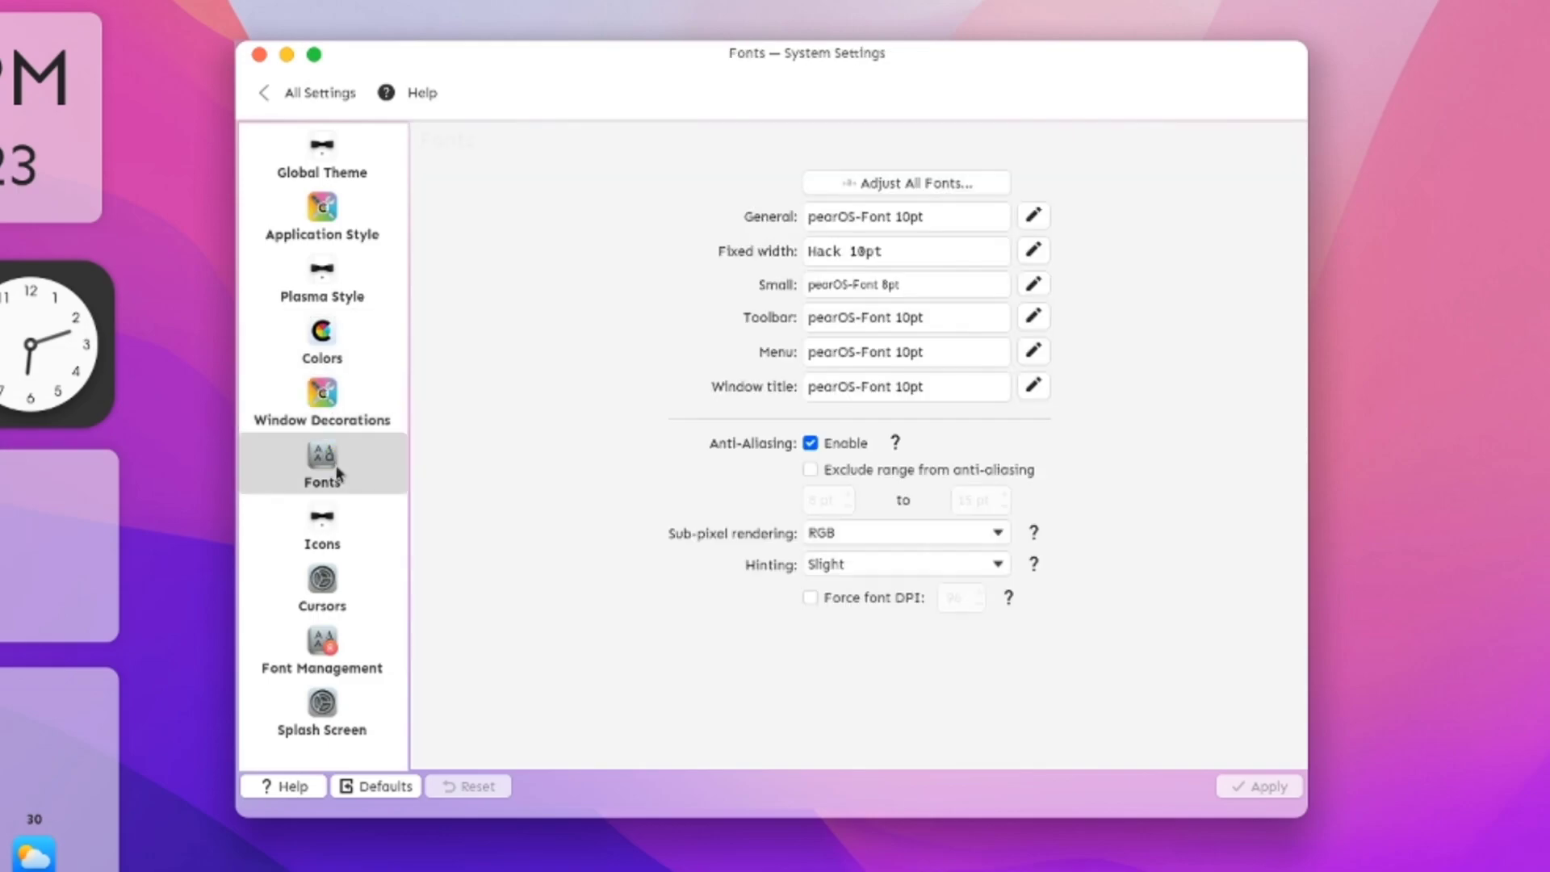
{"action": "left_click", "coordinate": [340, 542]}
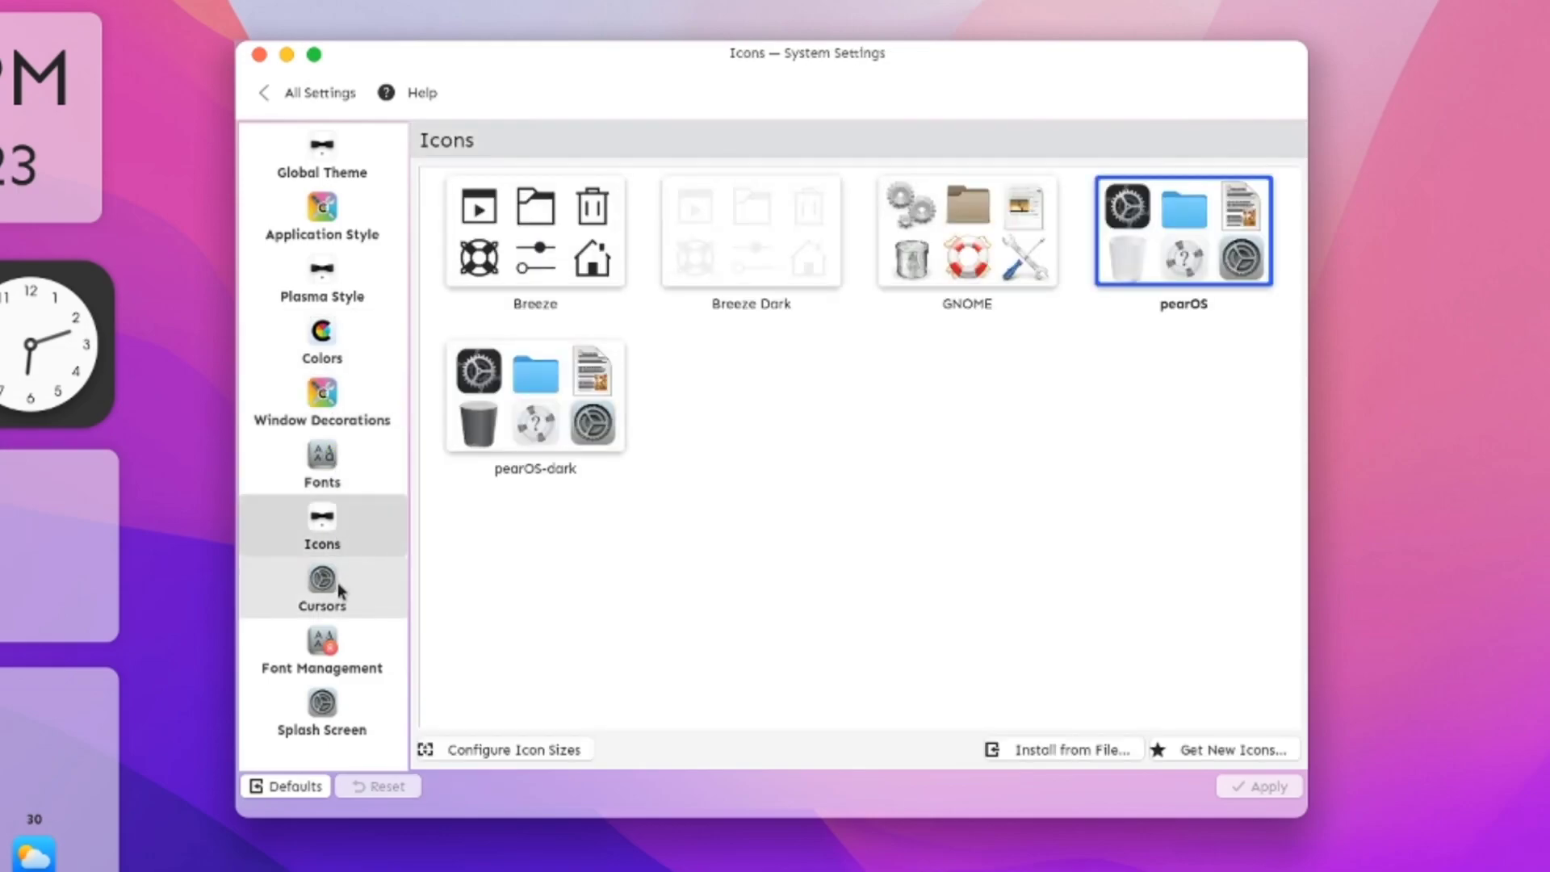
{"action": "left_click", "coordinate": [340, 589]}
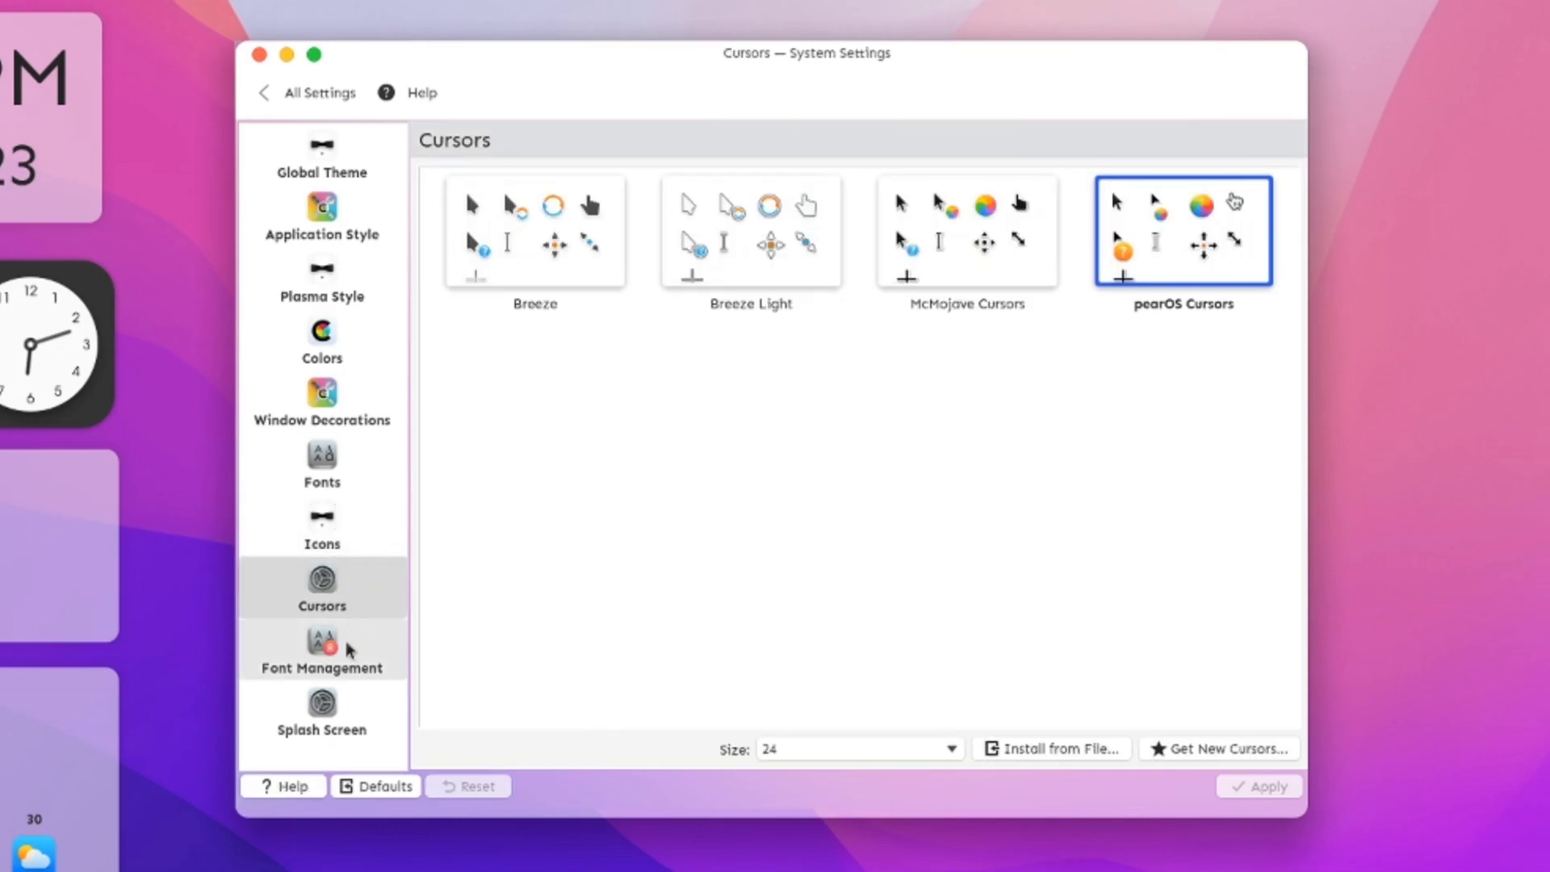
{"action": "left_click", "coordinate": [347, 669]}
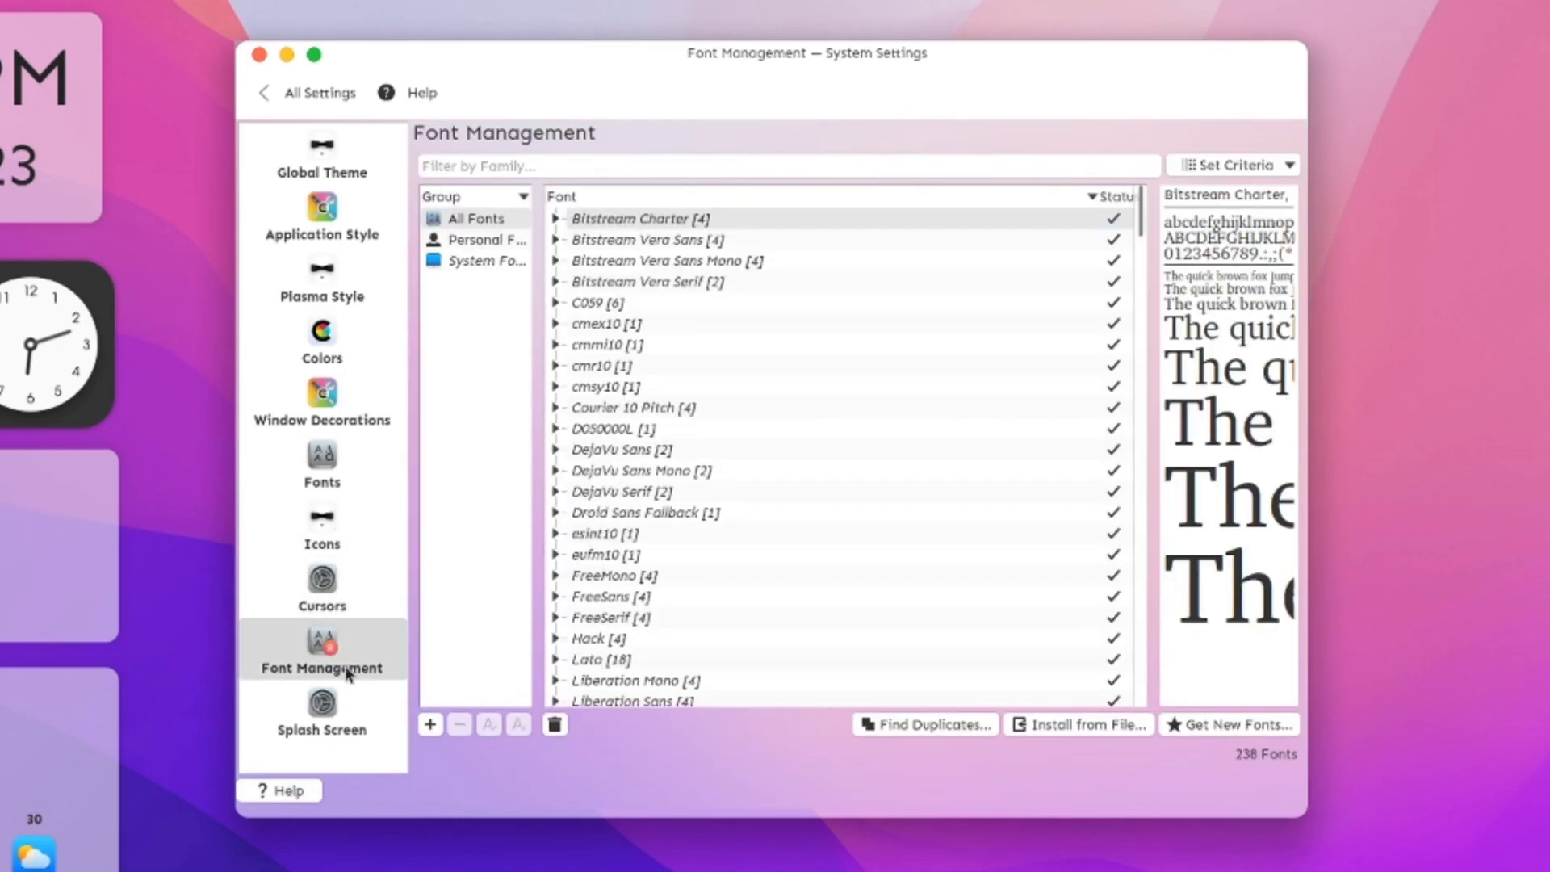
{"action": "left_click", "coordinate": [339, 711]}
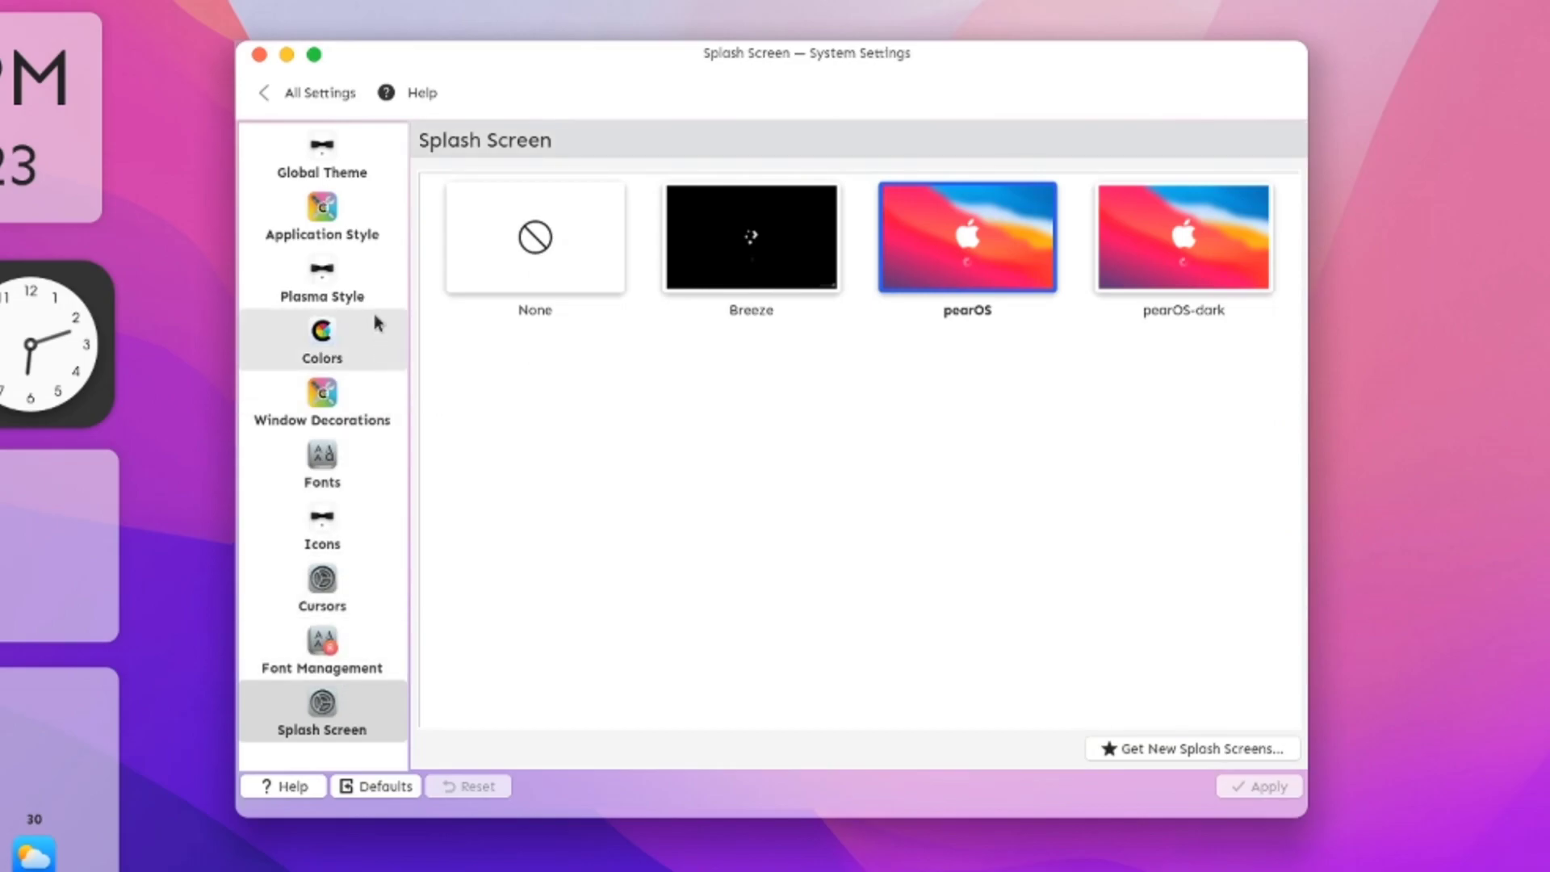
Step: View the pearOS 12.0.0 System Information page from the settings overview, then close settings
{"action": "left_click", "coordinate": [270, 96]}
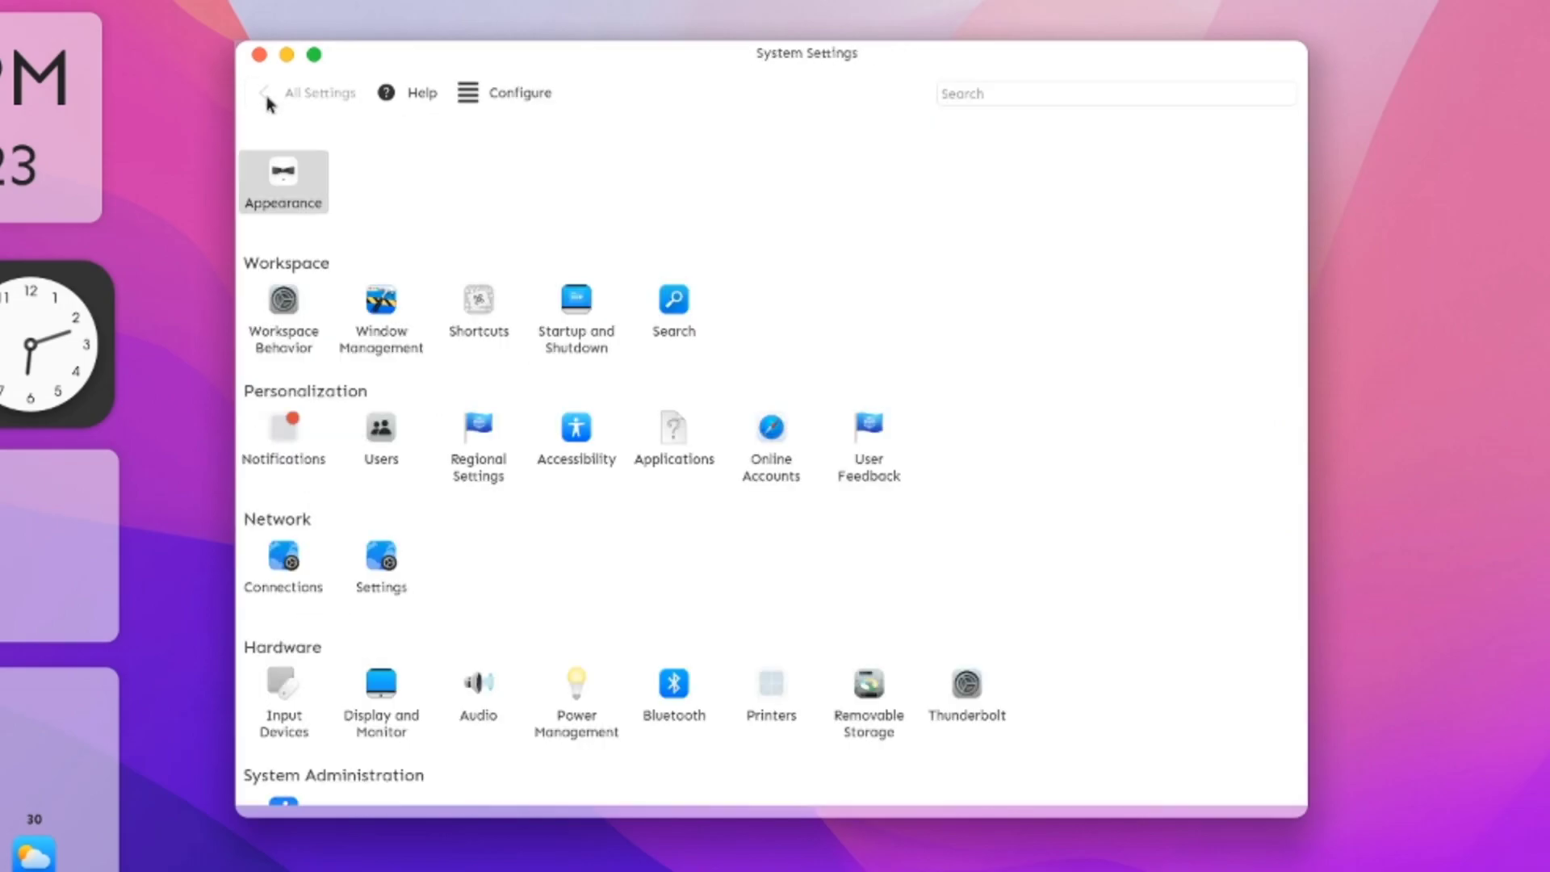
{"action": "scroll", "coordinate": [479, 546], "scroll_direction": "down", "scroll_amount": 2}
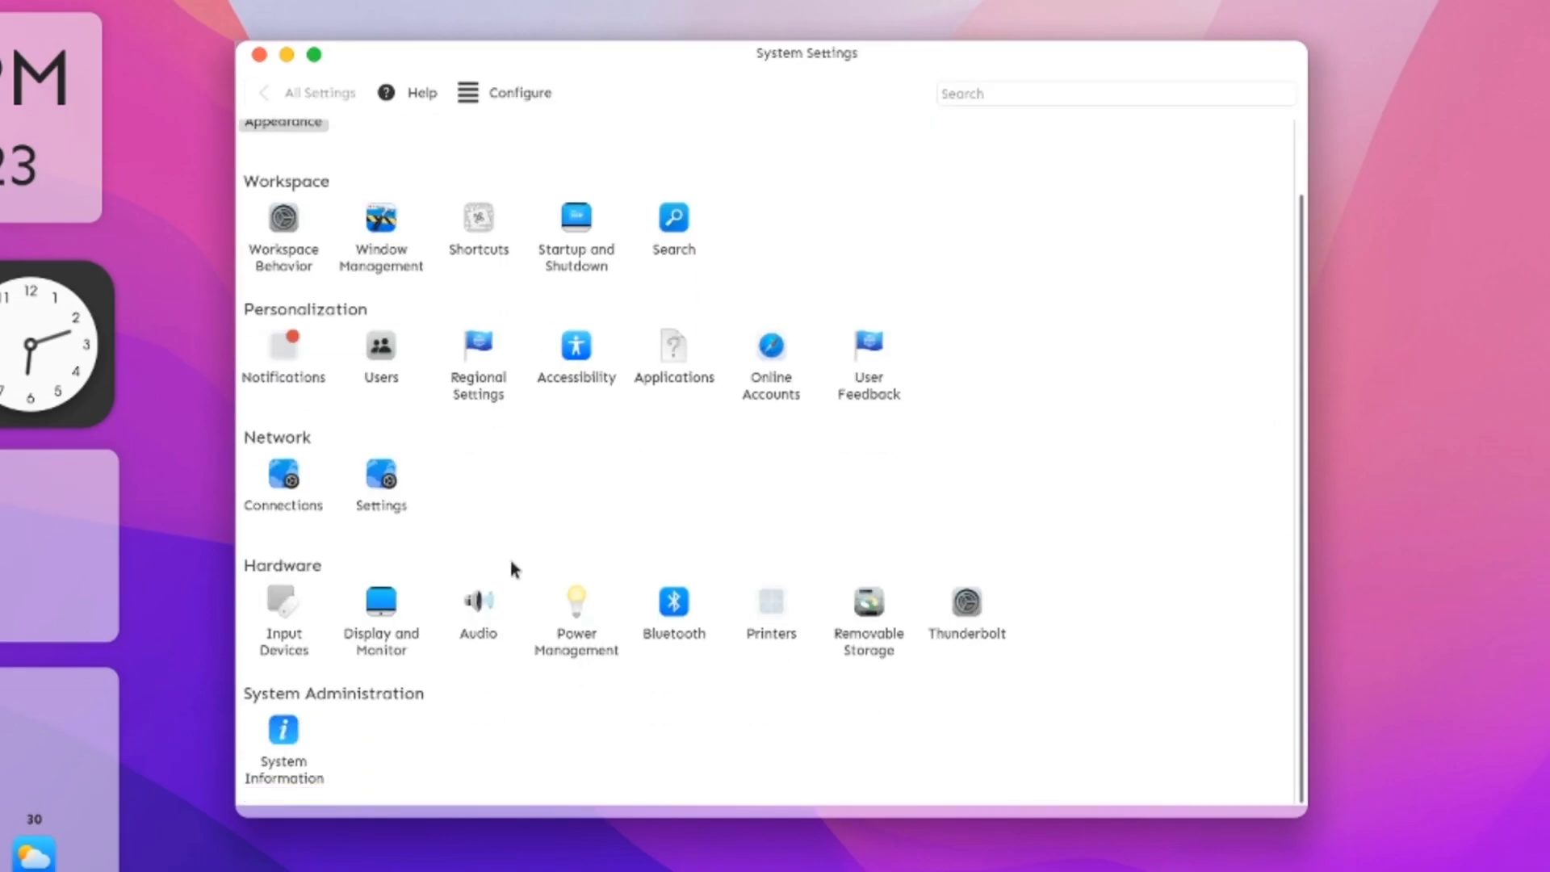
{"action": "left_click", "coordinate": [300, 737]}
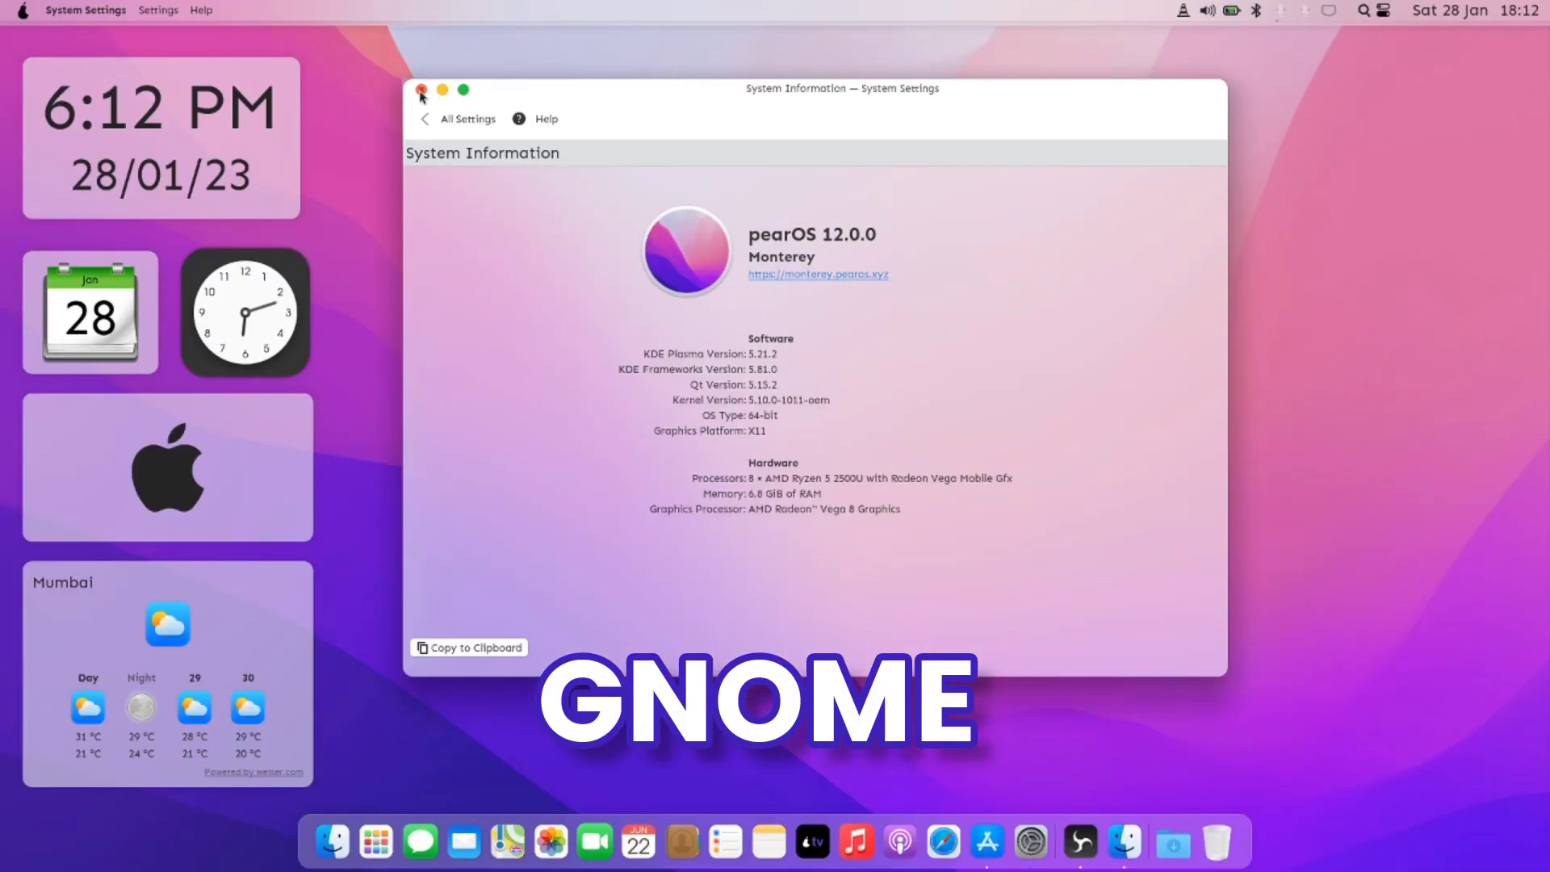
{"action": "left_click", "coordinate": [259, 54]}
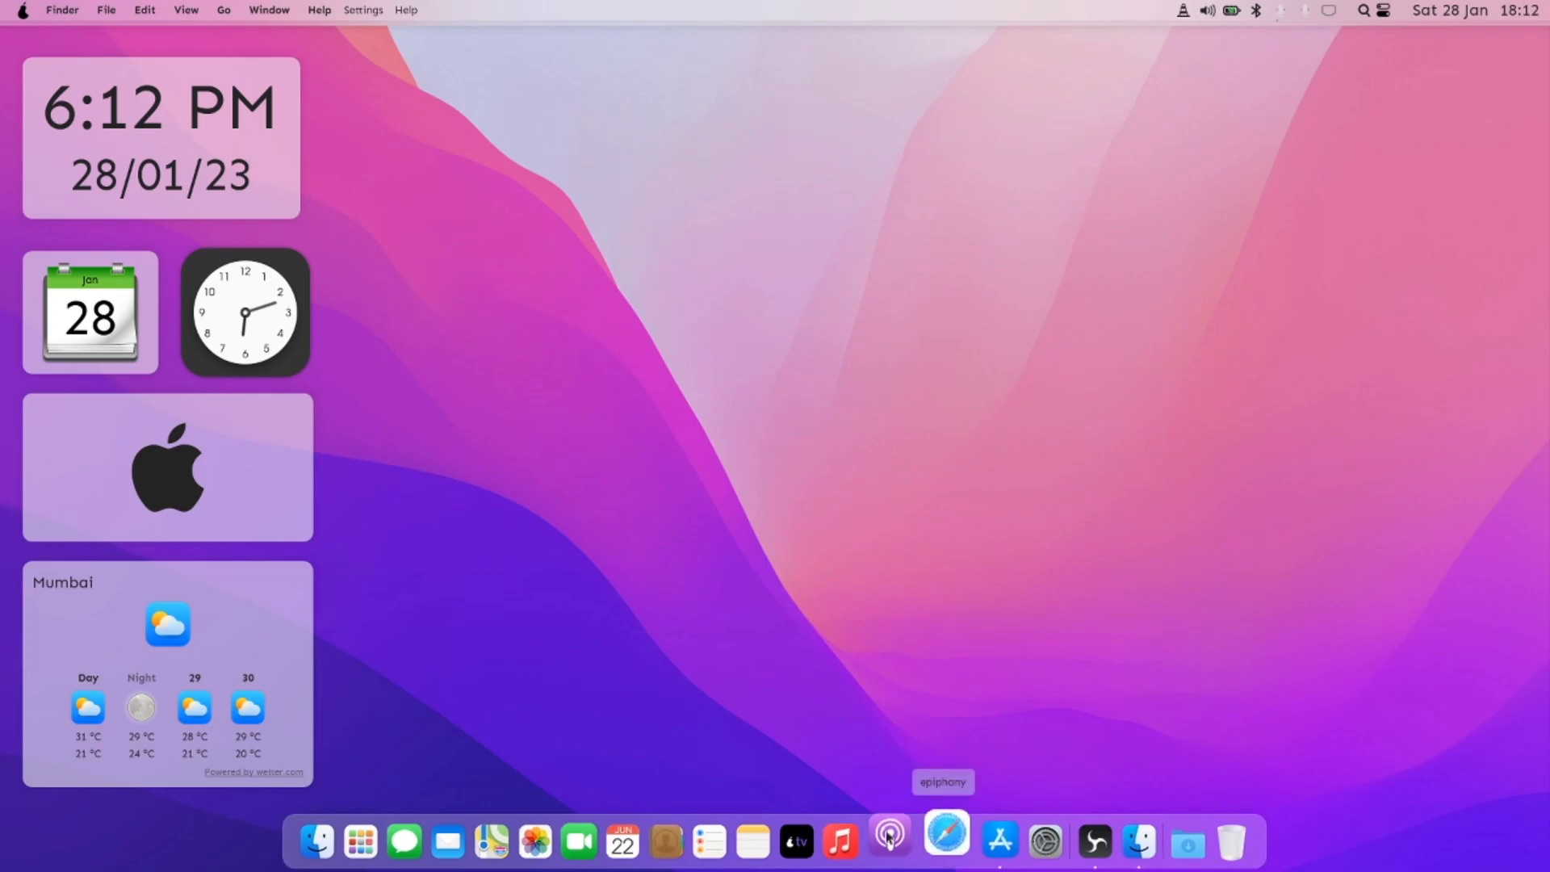
Step: Launch the Piri voice assistant from the full-screen app launcher
{"action": "left_click", "coordinate": [365, 839]}
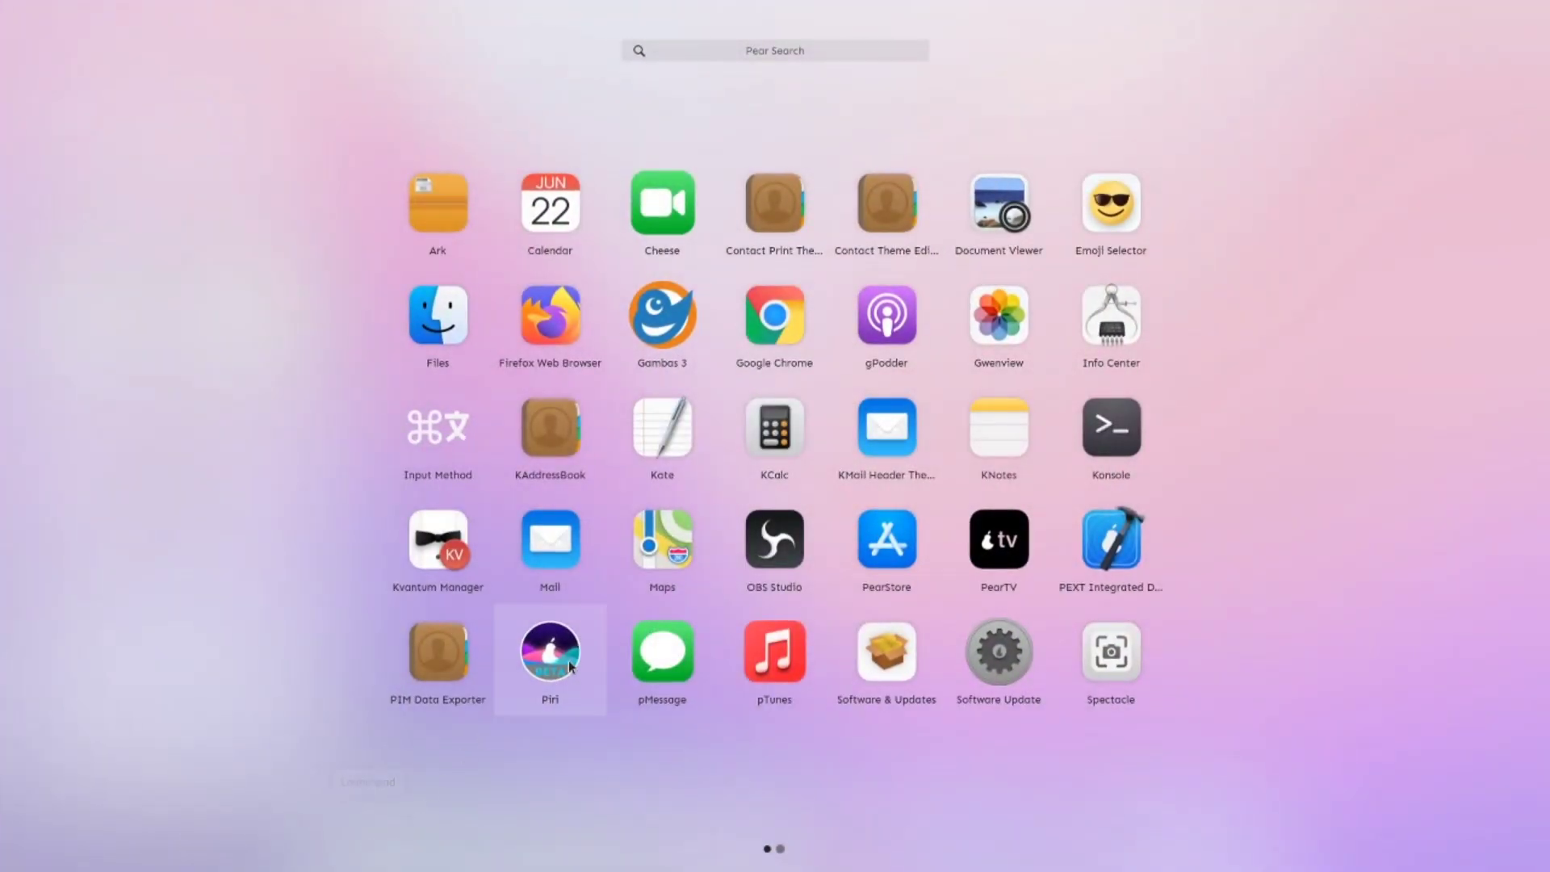
{"action": "scroll", "coordinate": [1041, 539], "scroll_direction": "down", "scroll_amount": 1}
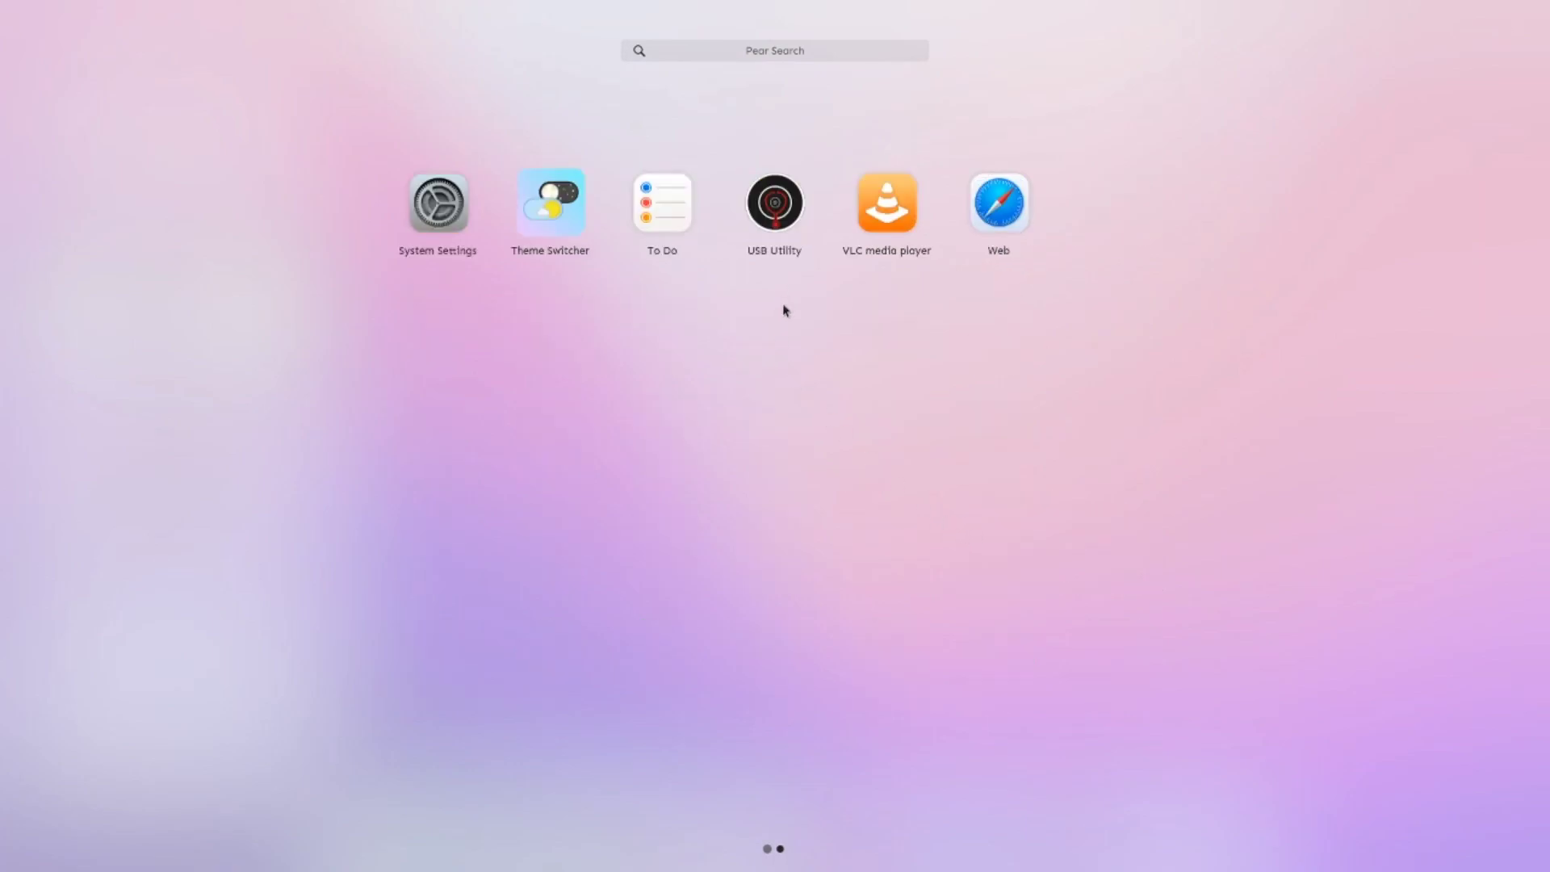
{"action": "scroll", "coordinate": [784, 311], "scroll_direction": "up", "scroll_amount": 1}
{"action": "left_click", "coordinate": [553, 644]}
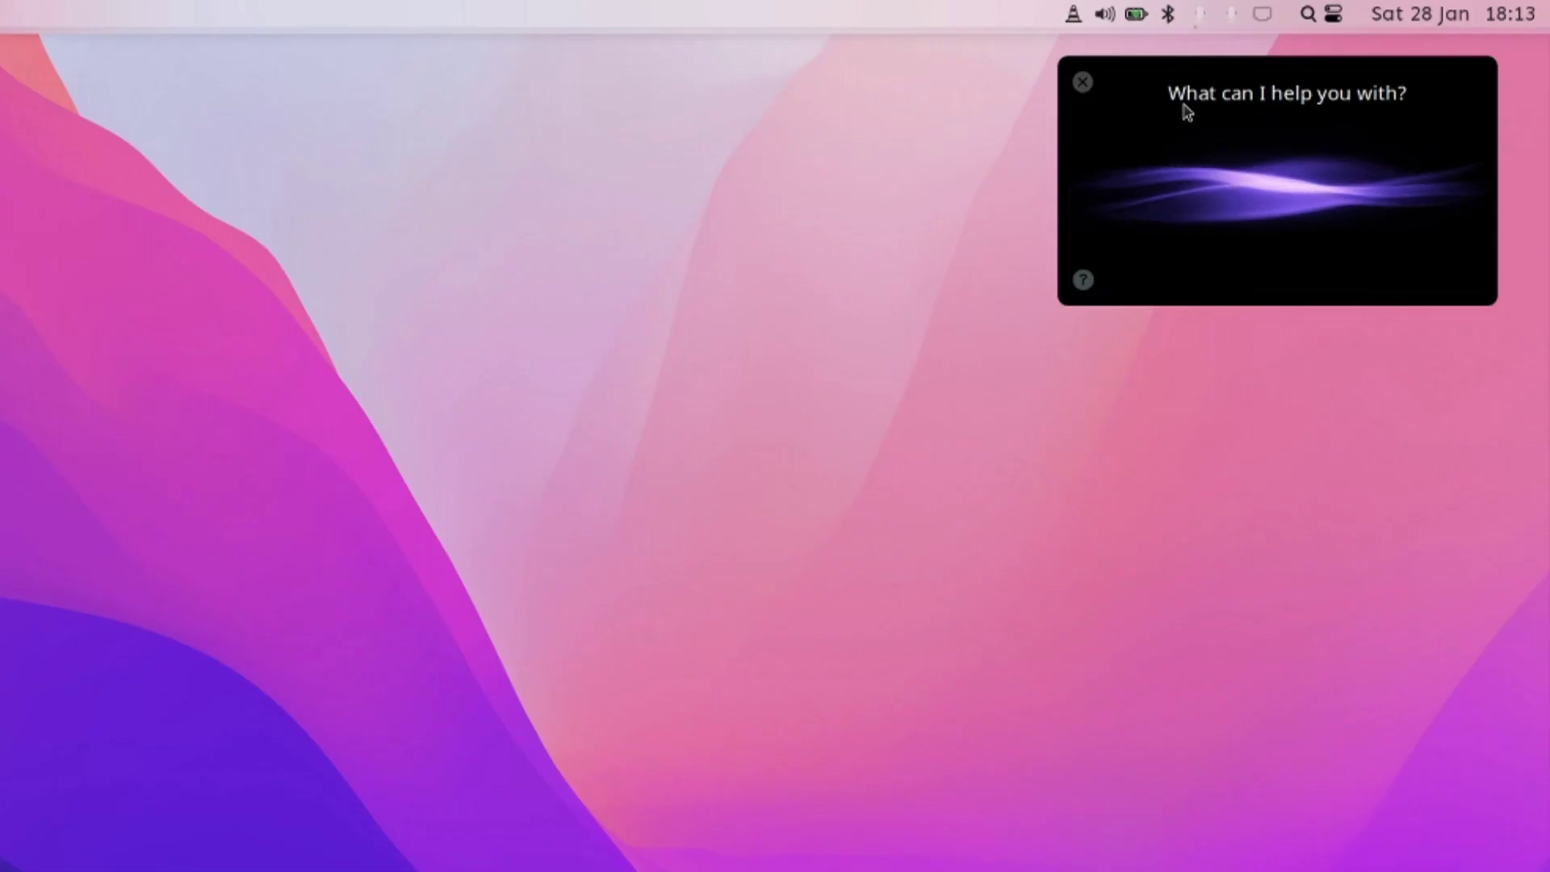
Step: Mute and unmute the menu-bar microphone, ending at a 25% input level
{"action": "left_click", "coordinate": [1202, 22]}
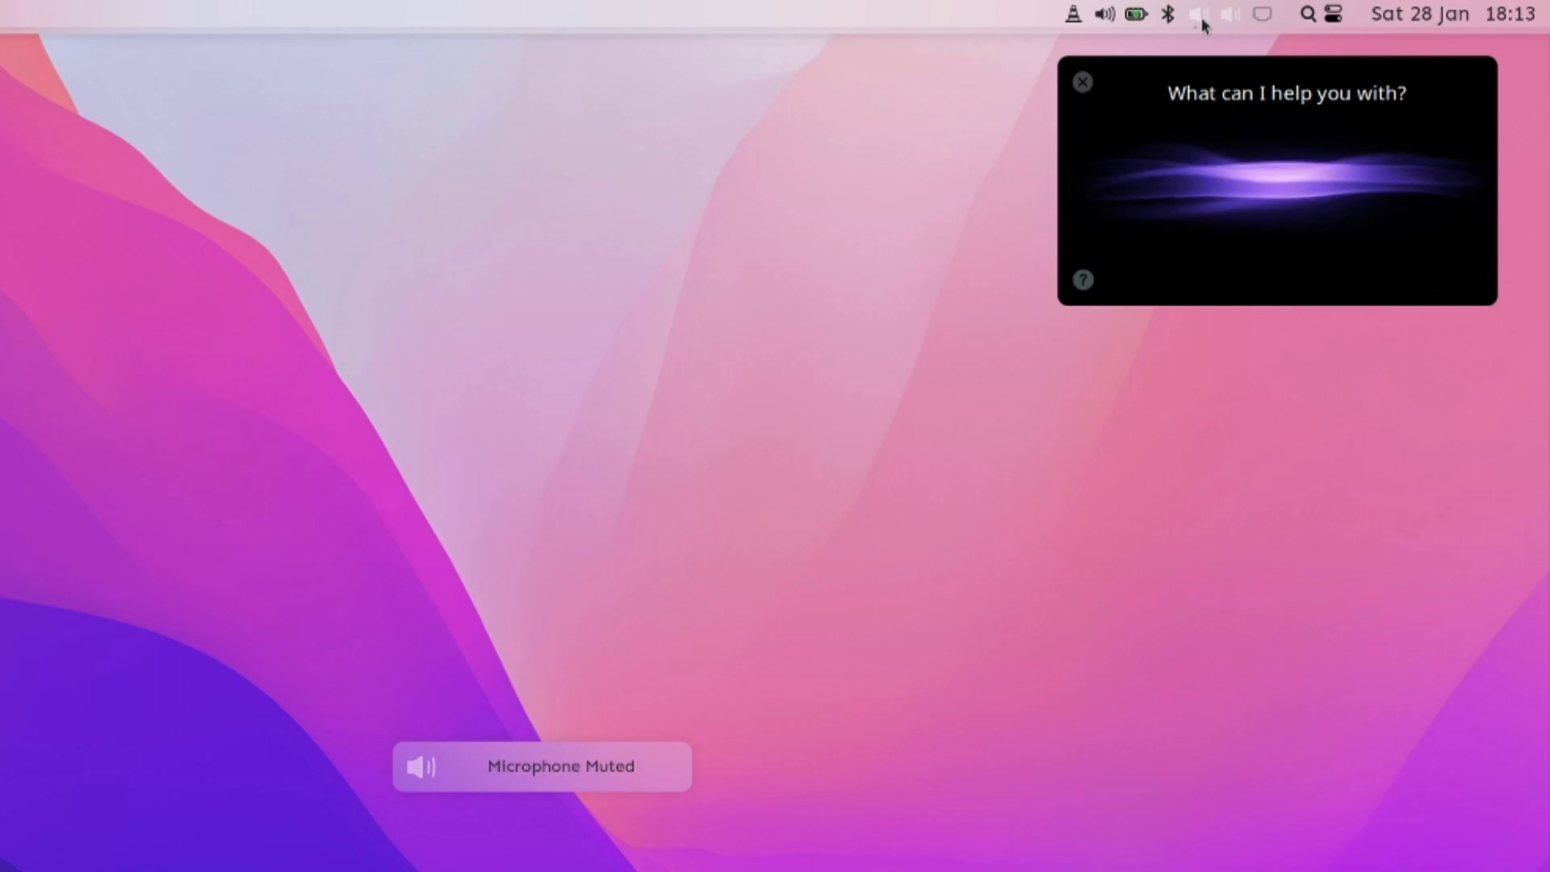
{"action": "left_click", "coordinate": [1203, 24]}
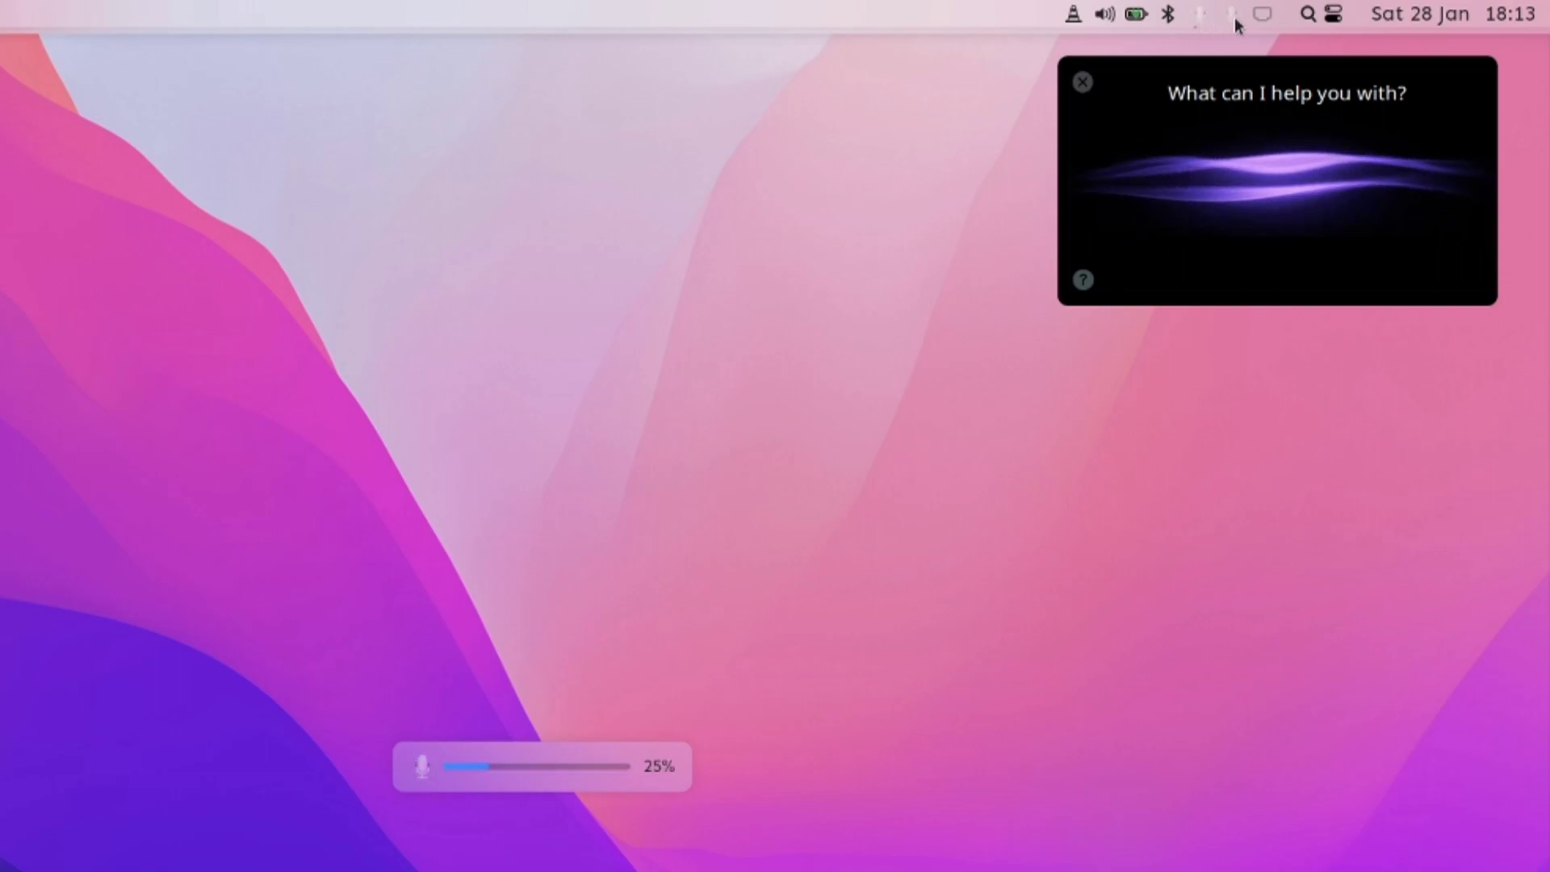
{"action": "left_click", "coordinate": [1236, 23]}
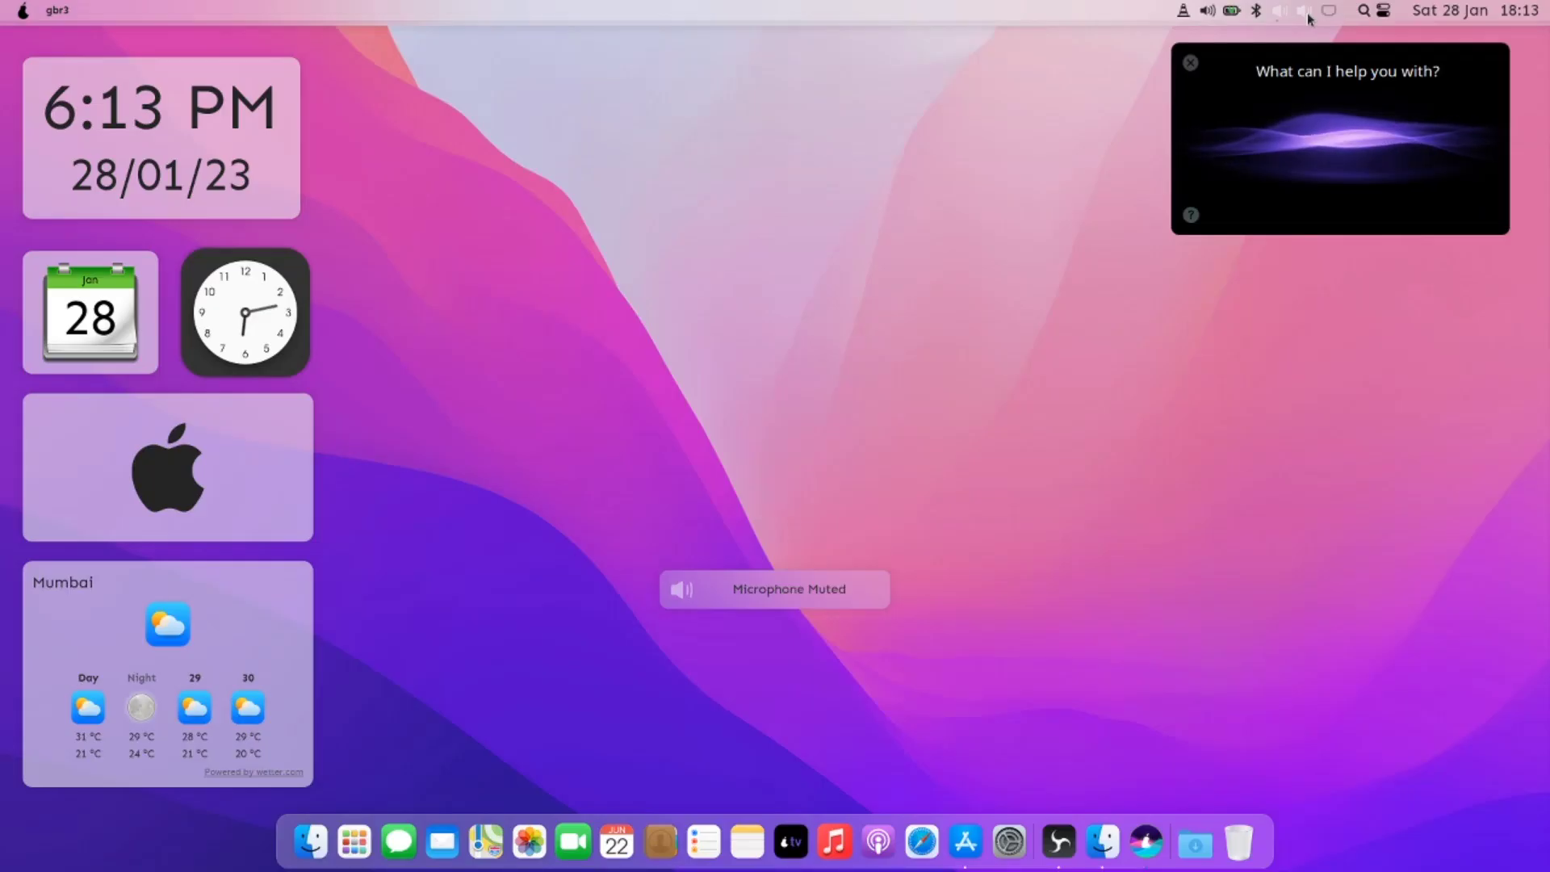
{"action": "left_click", "coordinate": [1235, 23]}
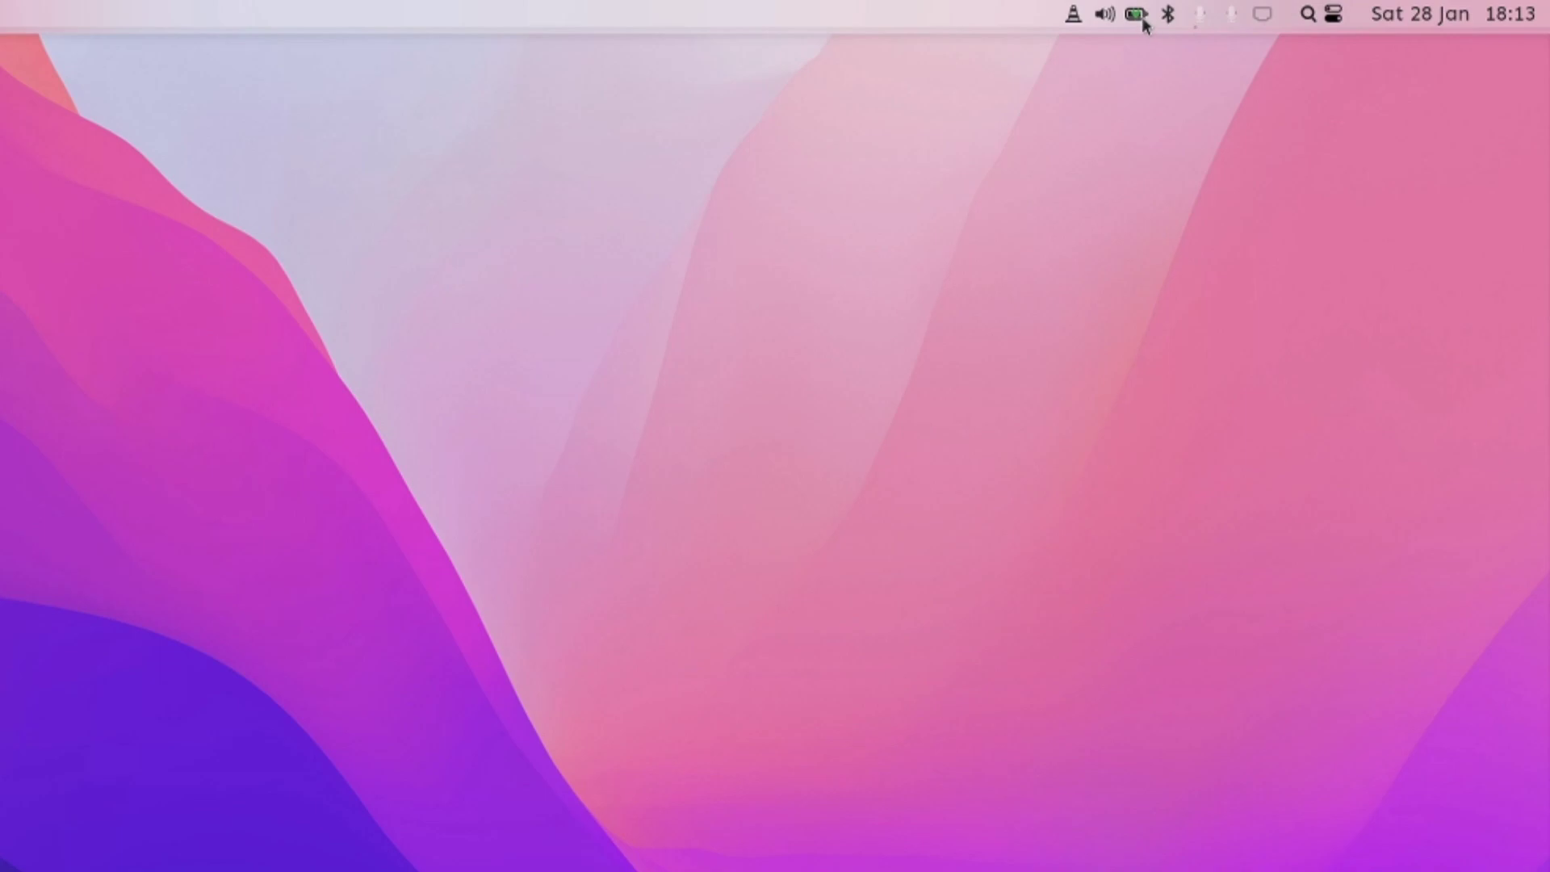
{"action": "left_click", "coordinate": [1231, 10]}
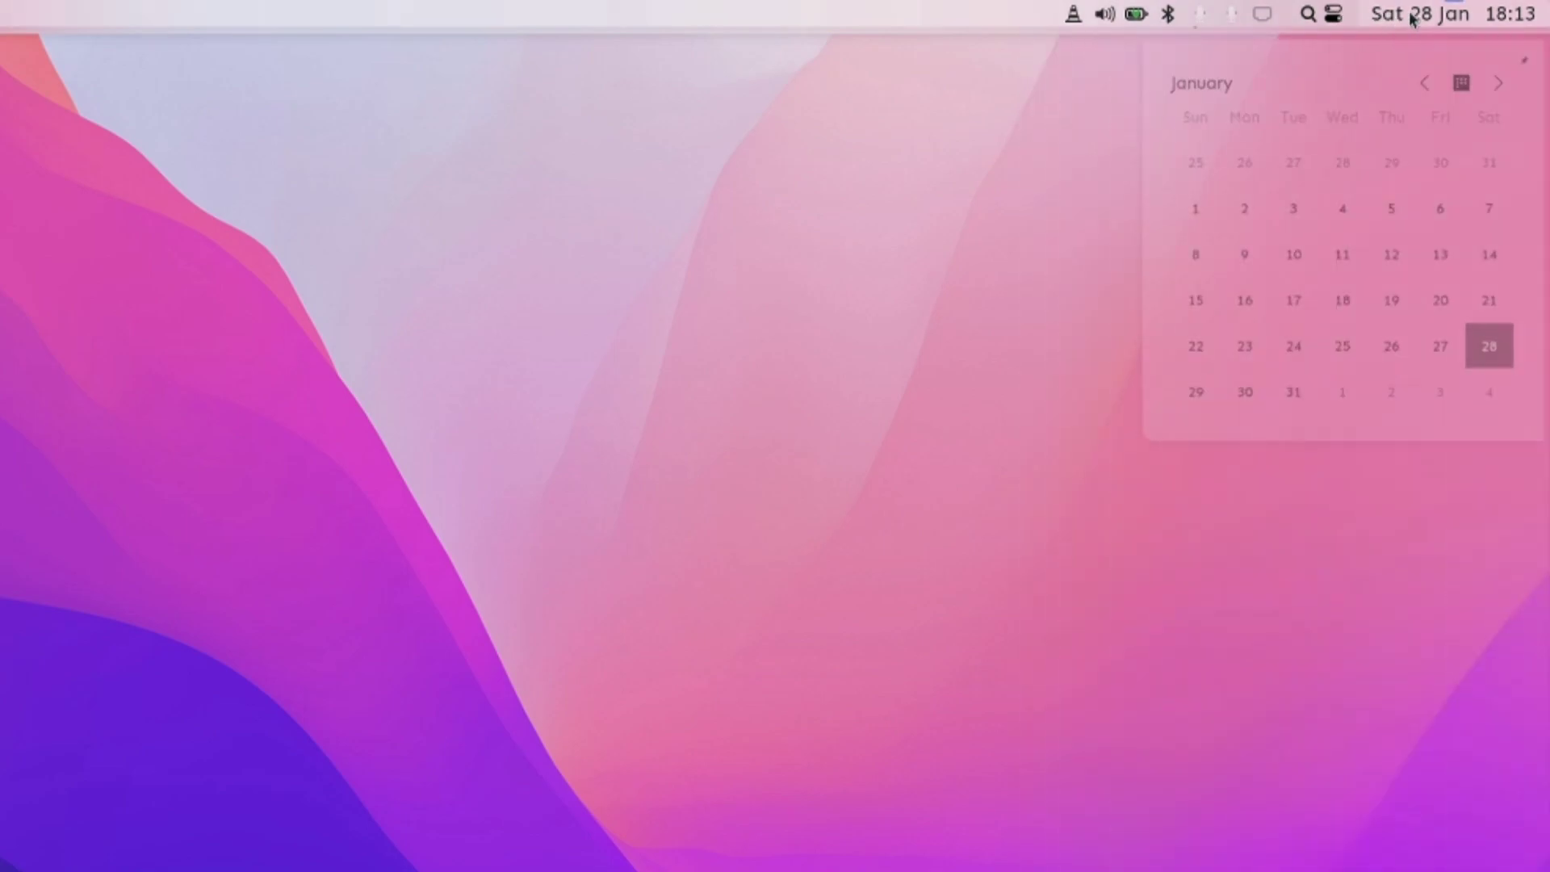
{"action": "left_click", "coordinate": [1411, 16]}
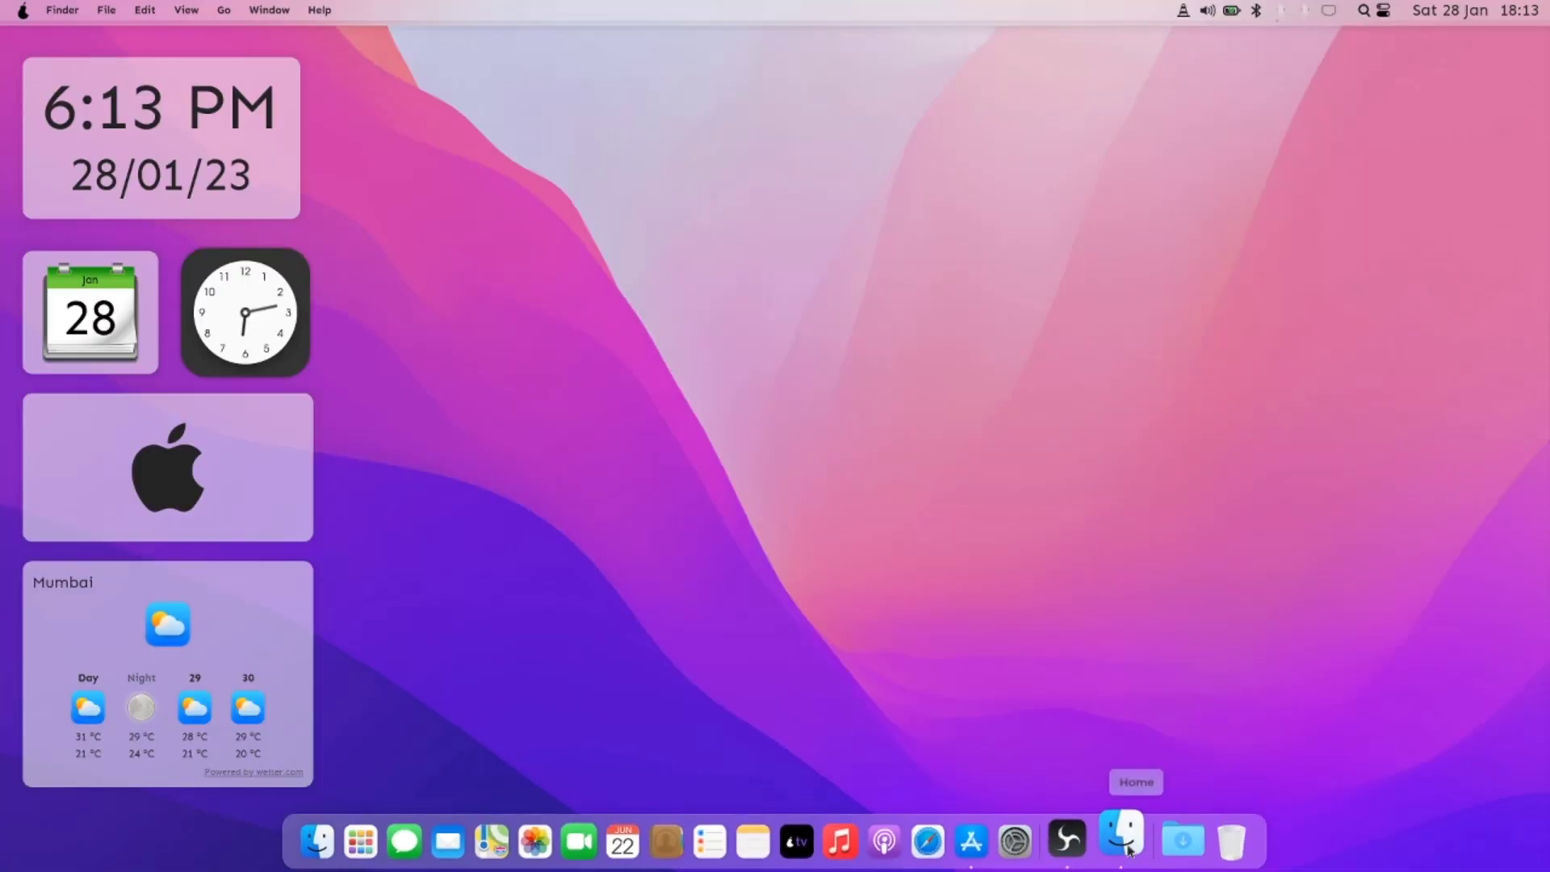
Step: Check the Music folder's Properties in the Home file manager, then minimize the window
{"action": "left_click", "coordinate": [1220, 840]}
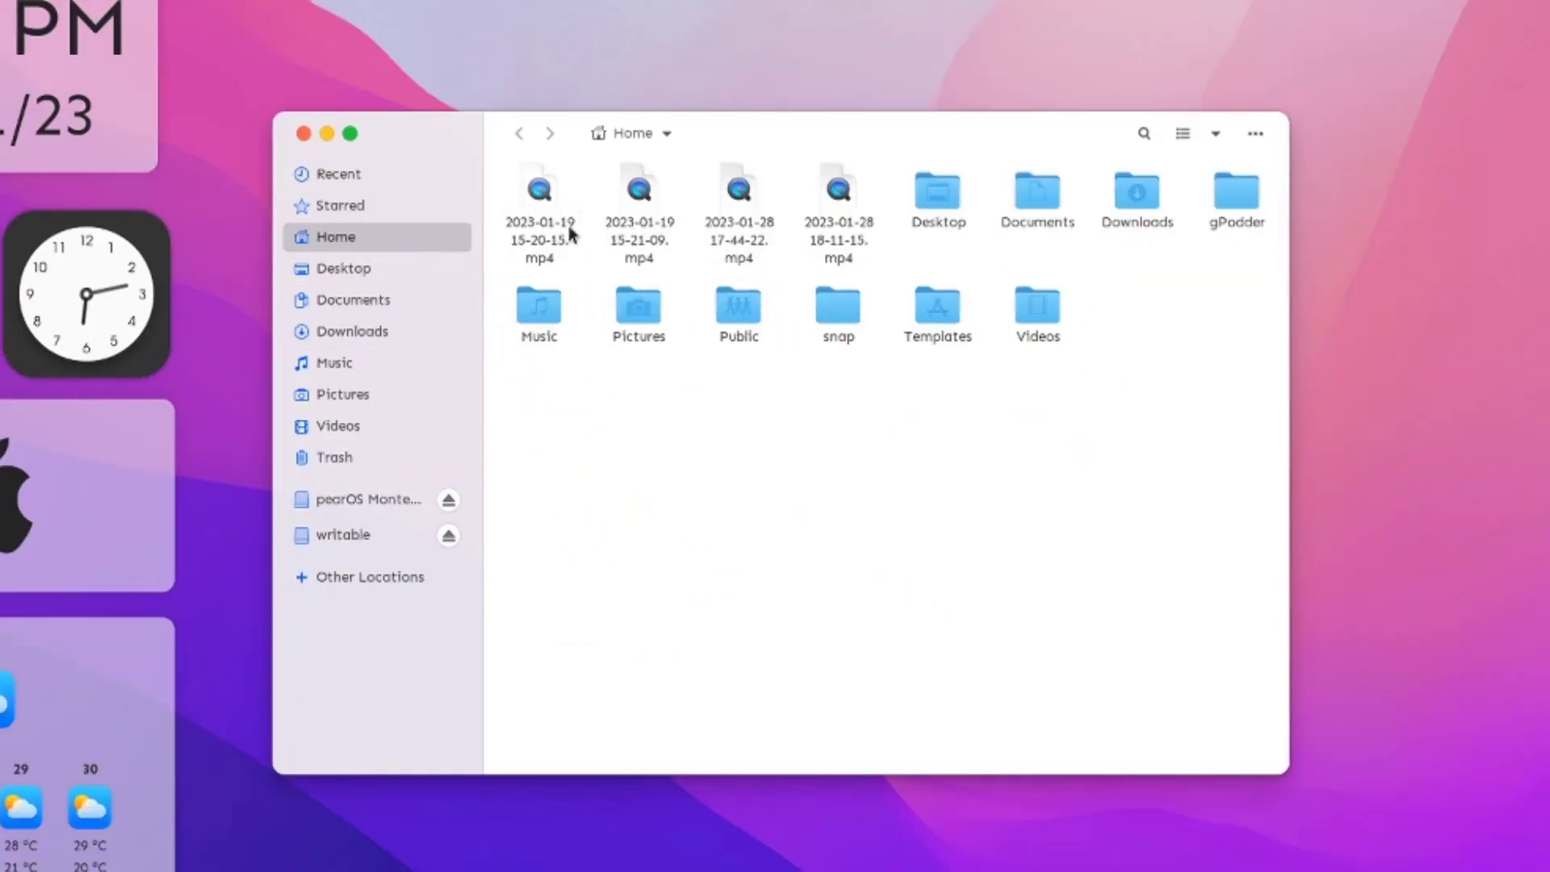
{"action": "right_click", "coordinate": [539, 313]}
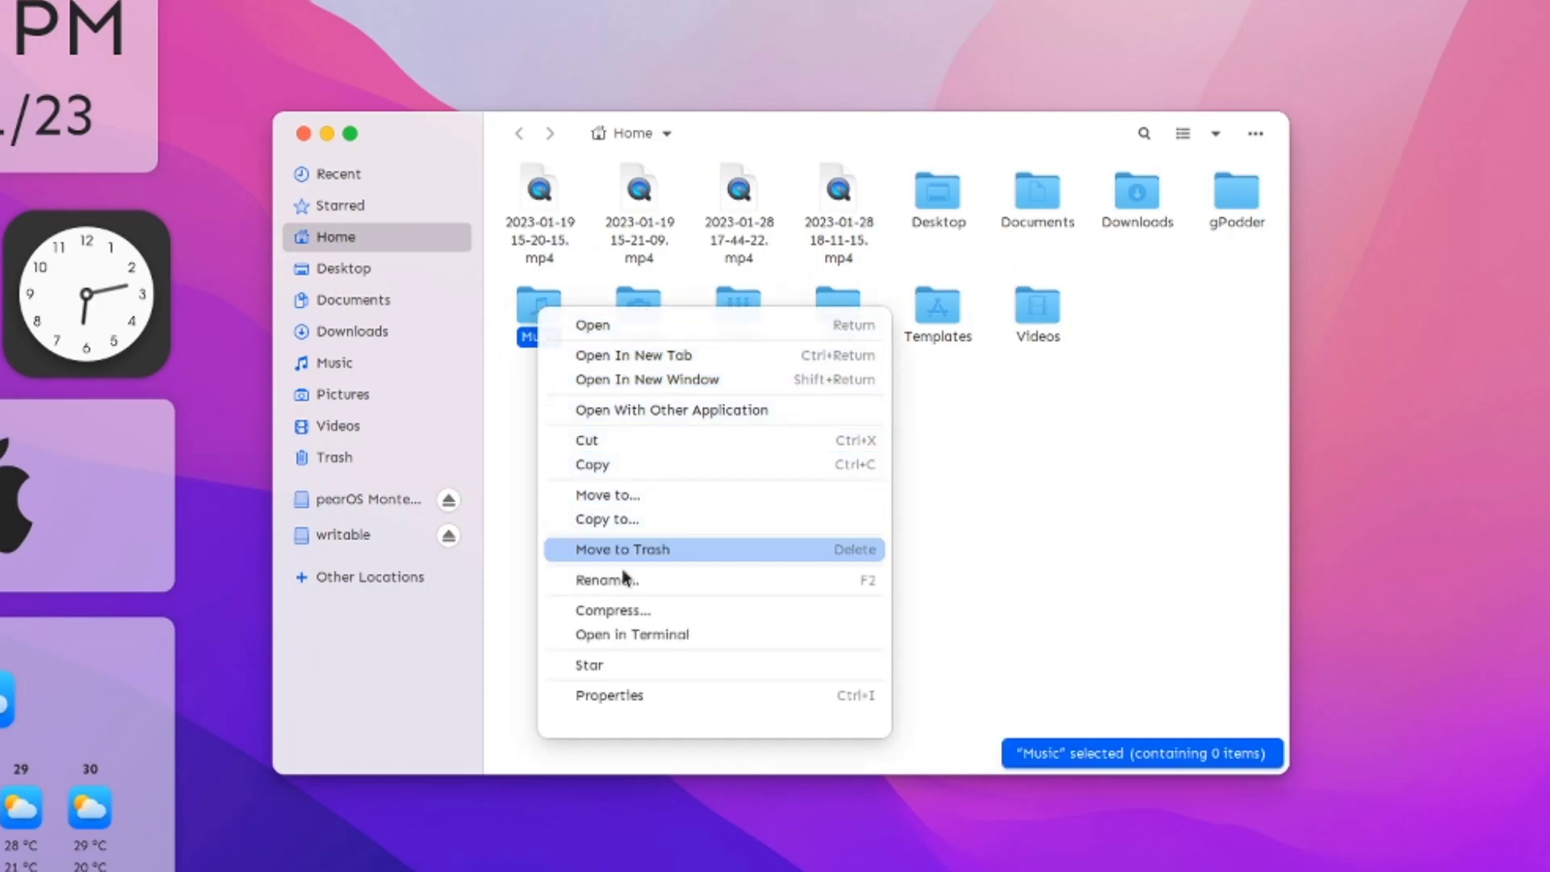
{"action": "left_click", "coordinate": [619, 697]}
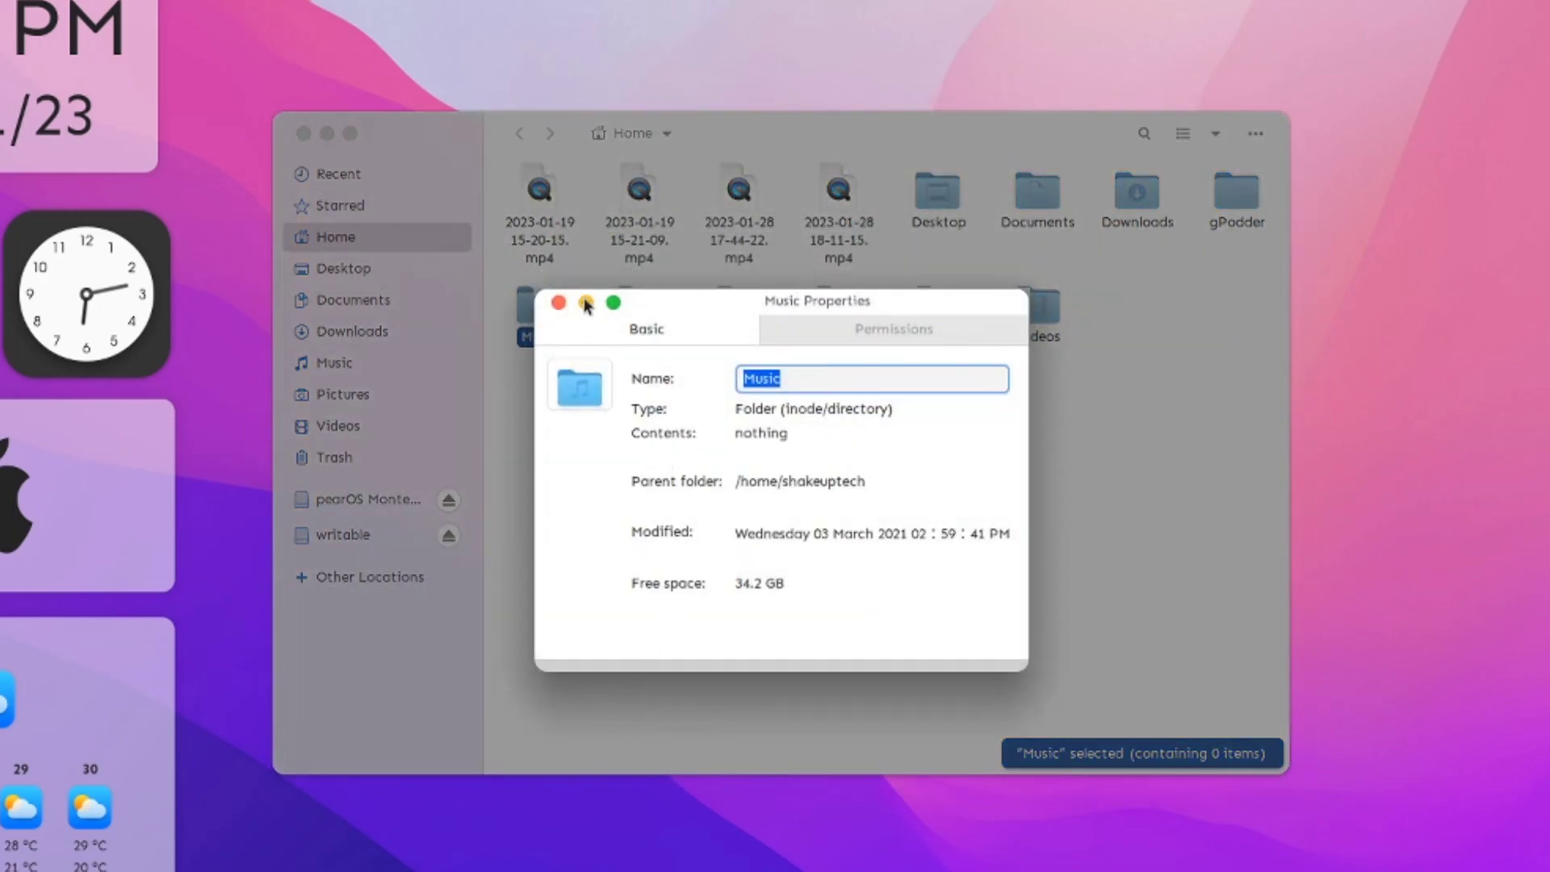
{"action": "left_click", "coordinate": [559, 302]}
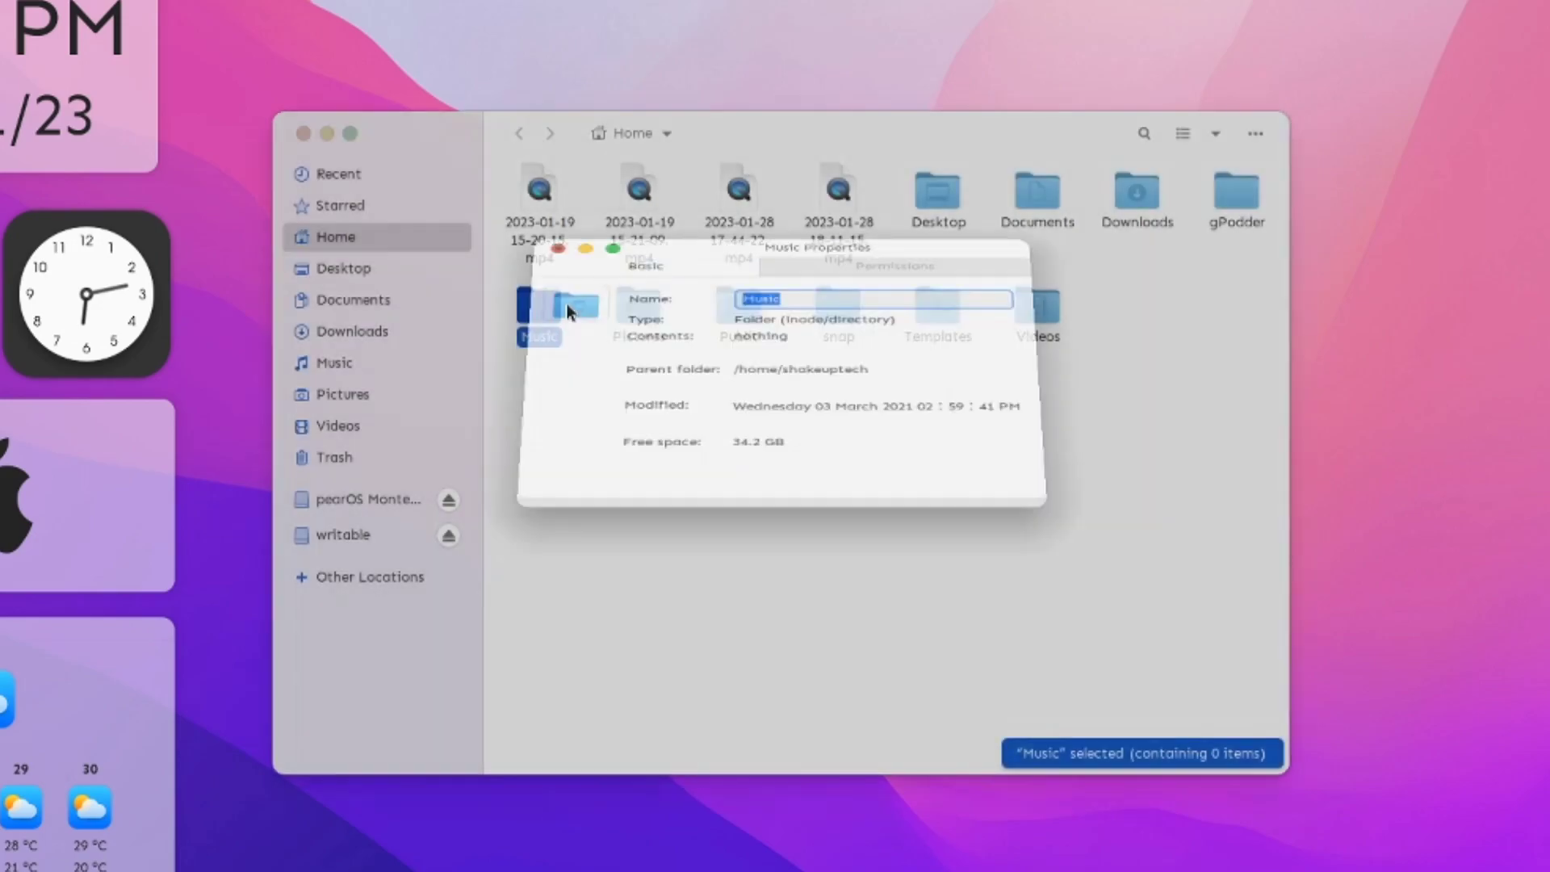
{"action": "left_click", "coordinate": [326, 134]}
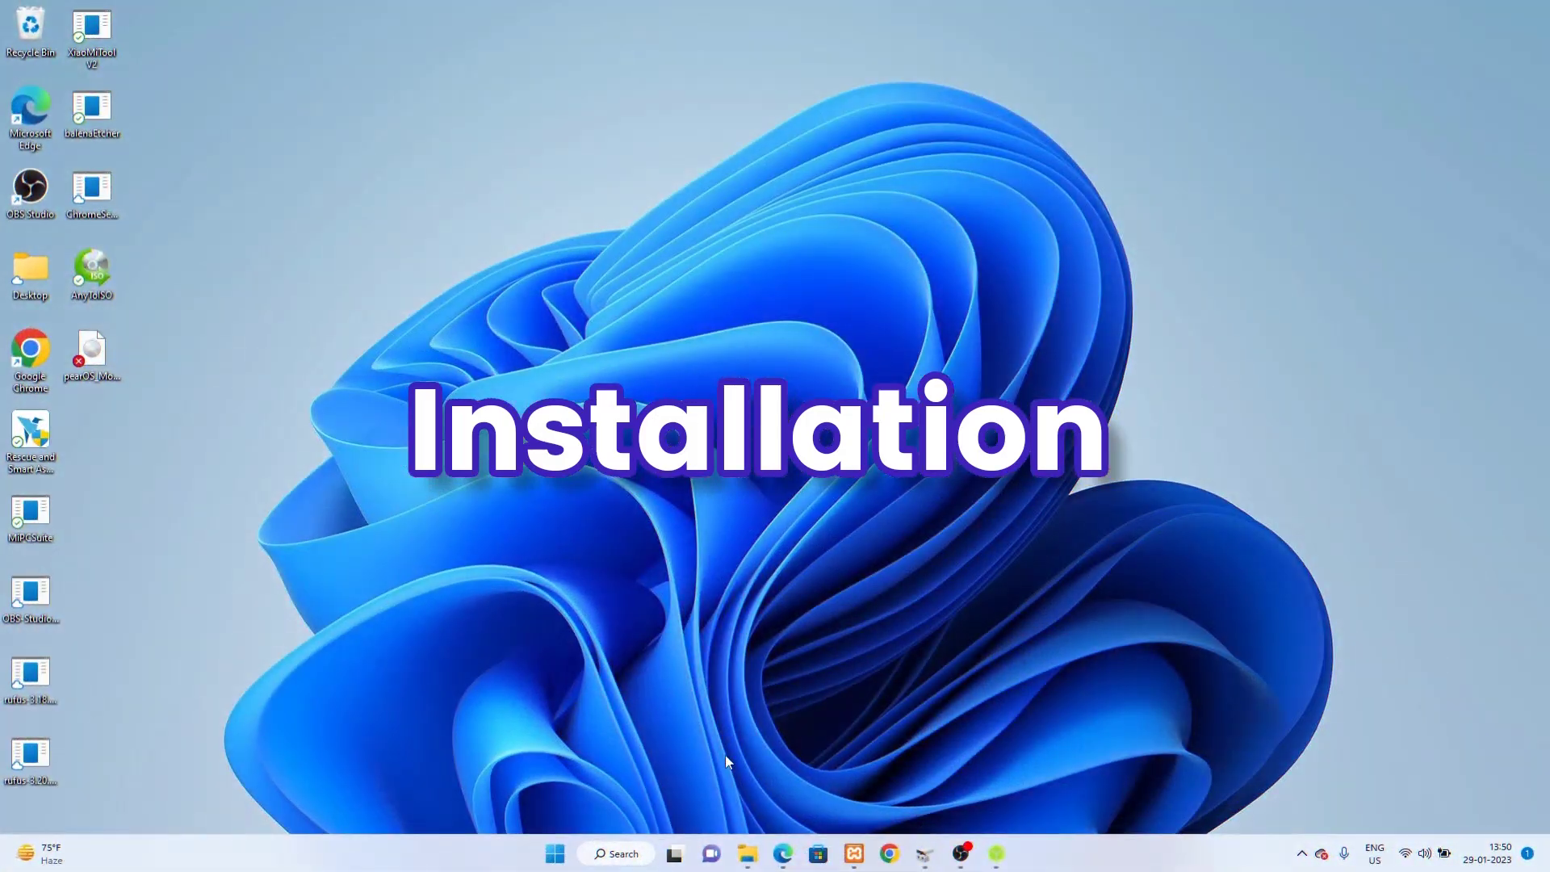
Step: Open Disk Management and try shrinking Windows (C:) by 50000 MB, then cancel
{"action": "left_click", "coordinate": [925, 856]}
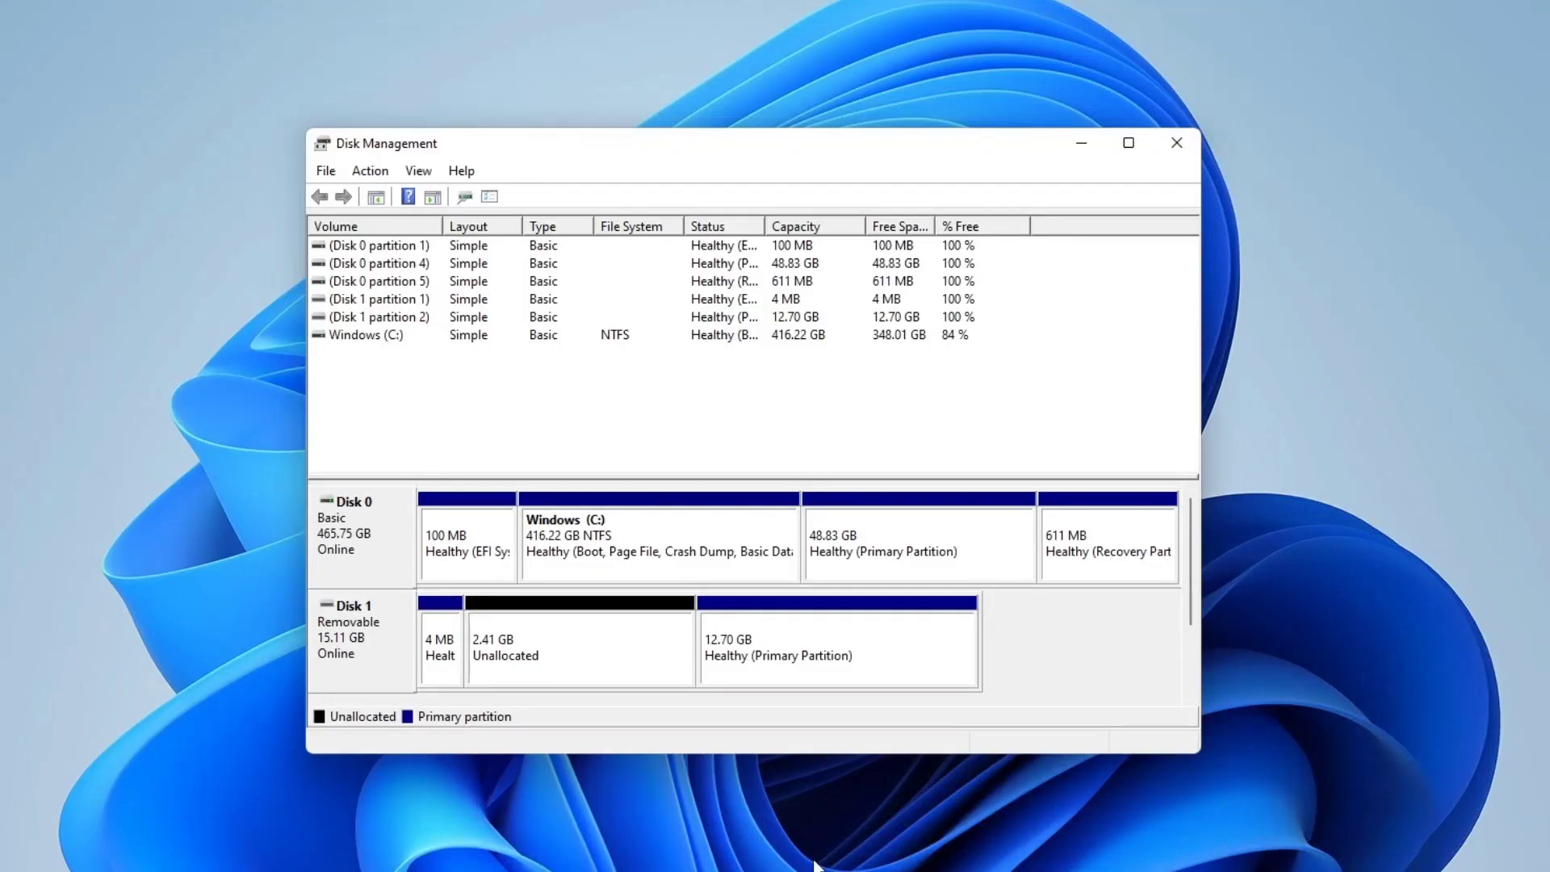
{"action": "right_click", "coordinate": [489, 847]}
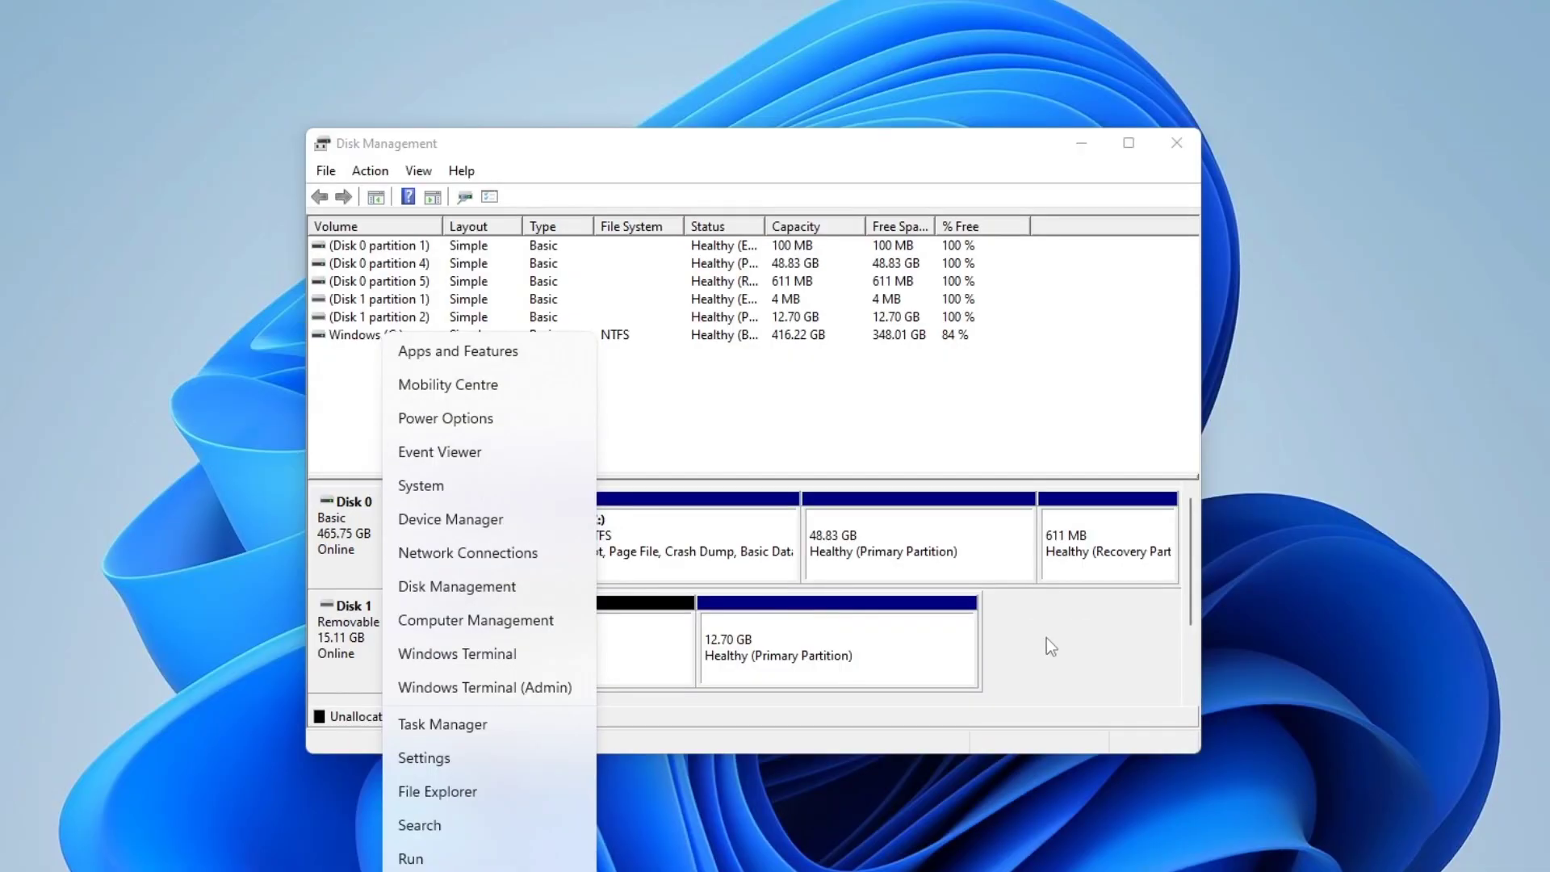
{"action": "left_click", "coordinate": [1046, 507]}
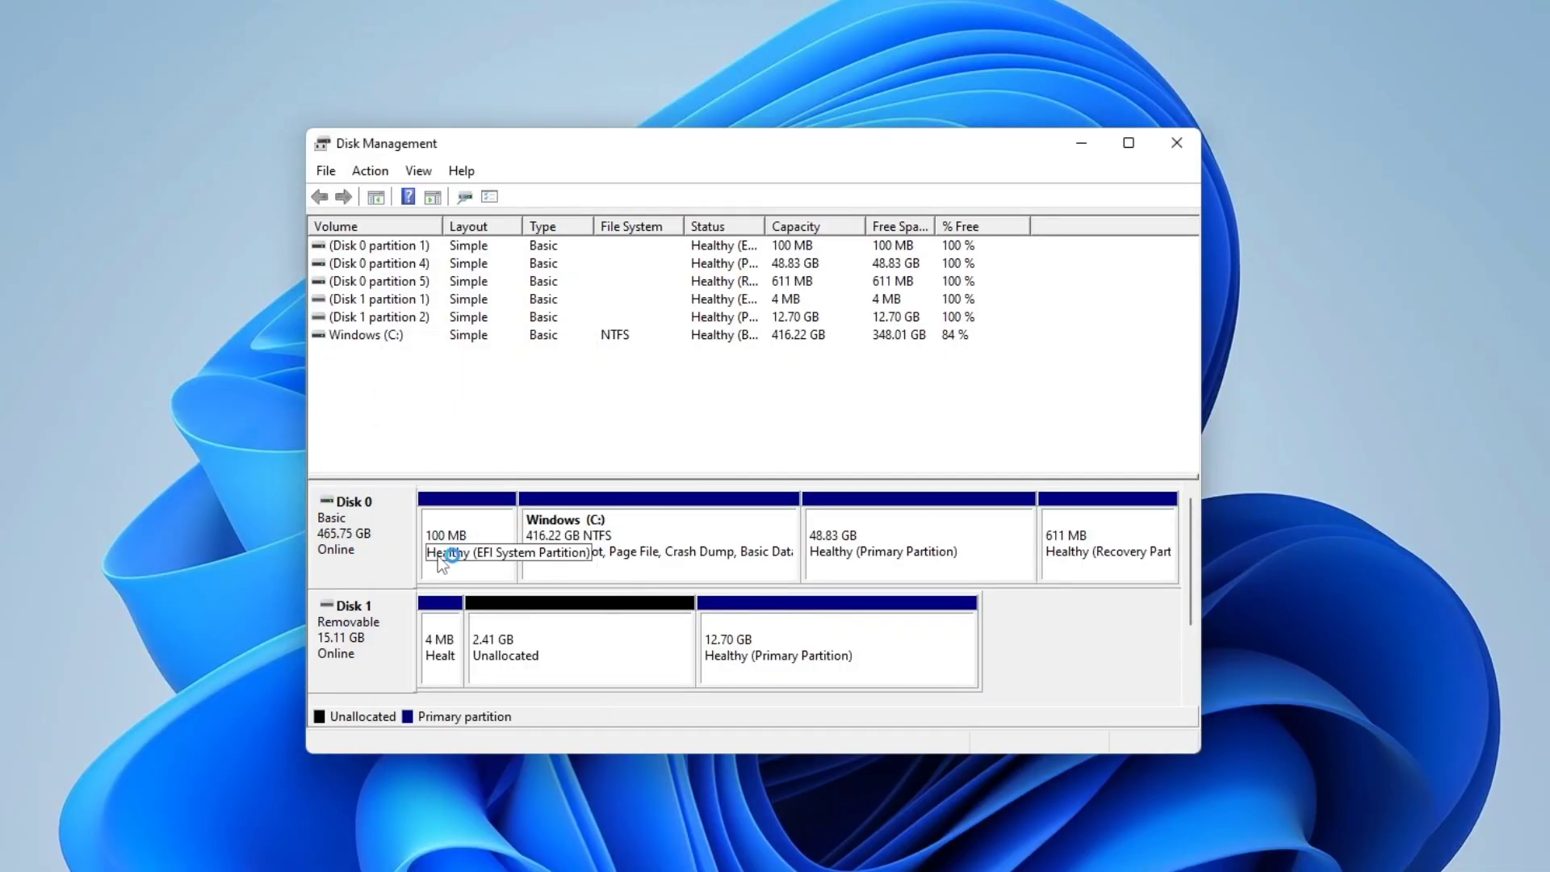
{"action": "right_click", "coordinate": [685, 523]}
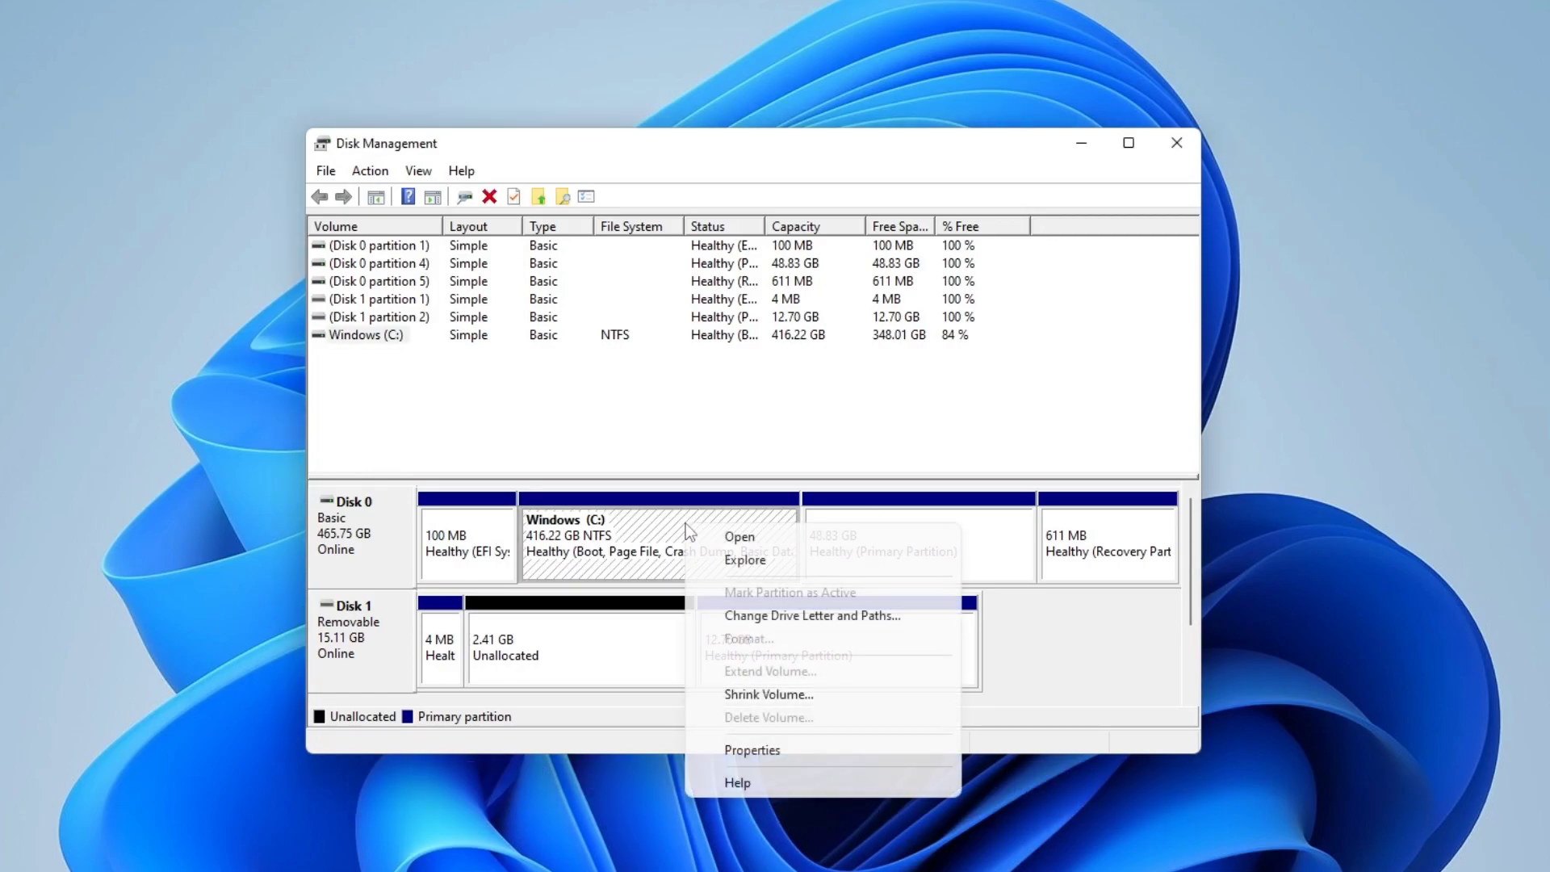
{"action": "left_click", "coordinate": [783, 692]}
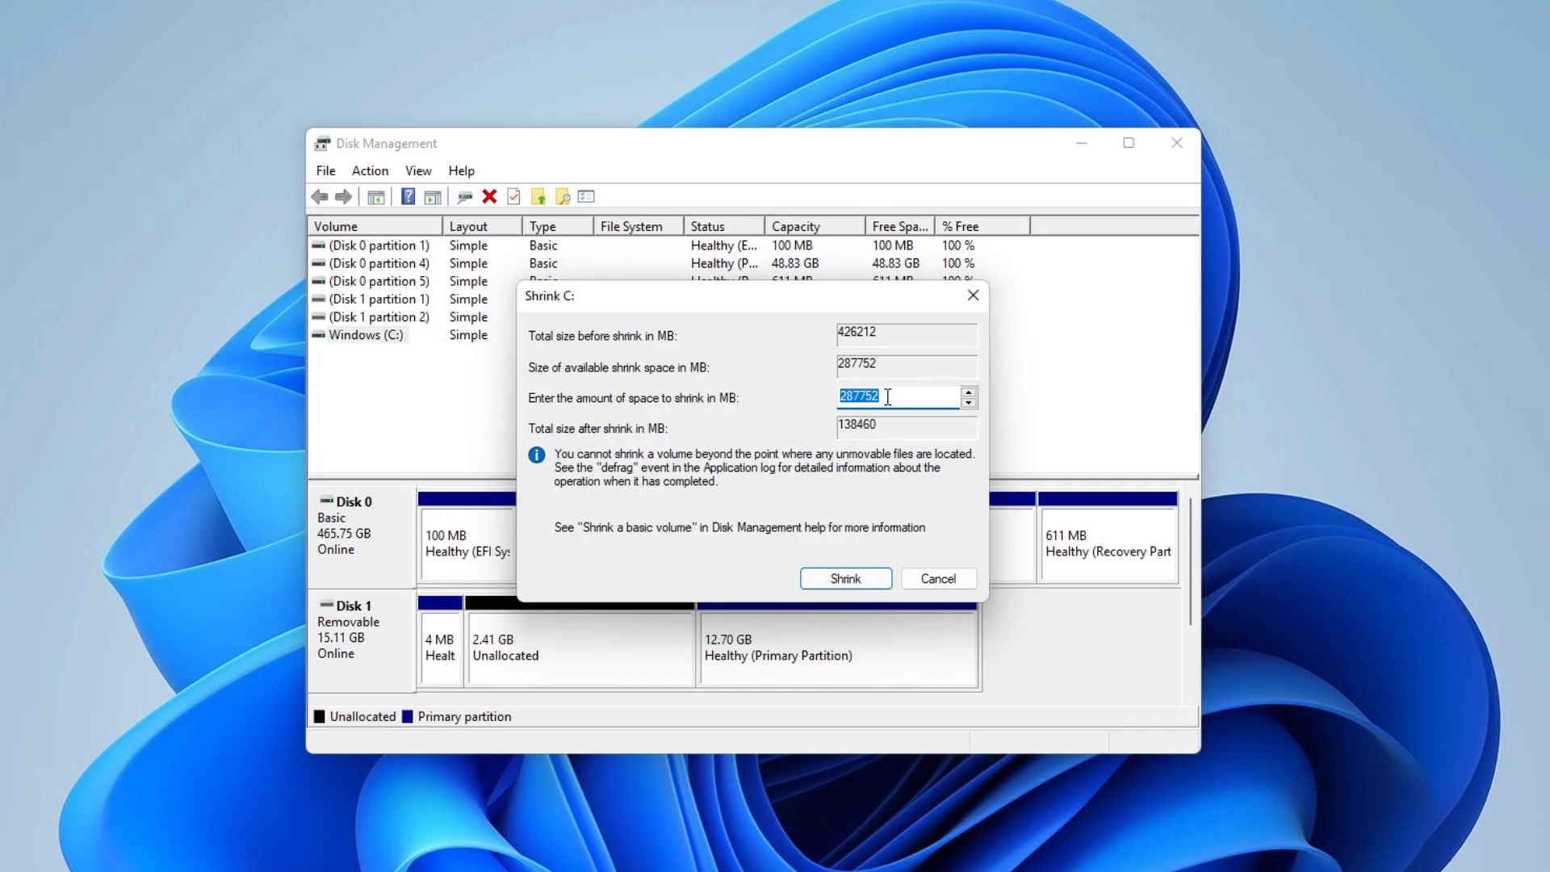
{"action": "type", "text": "50000"}
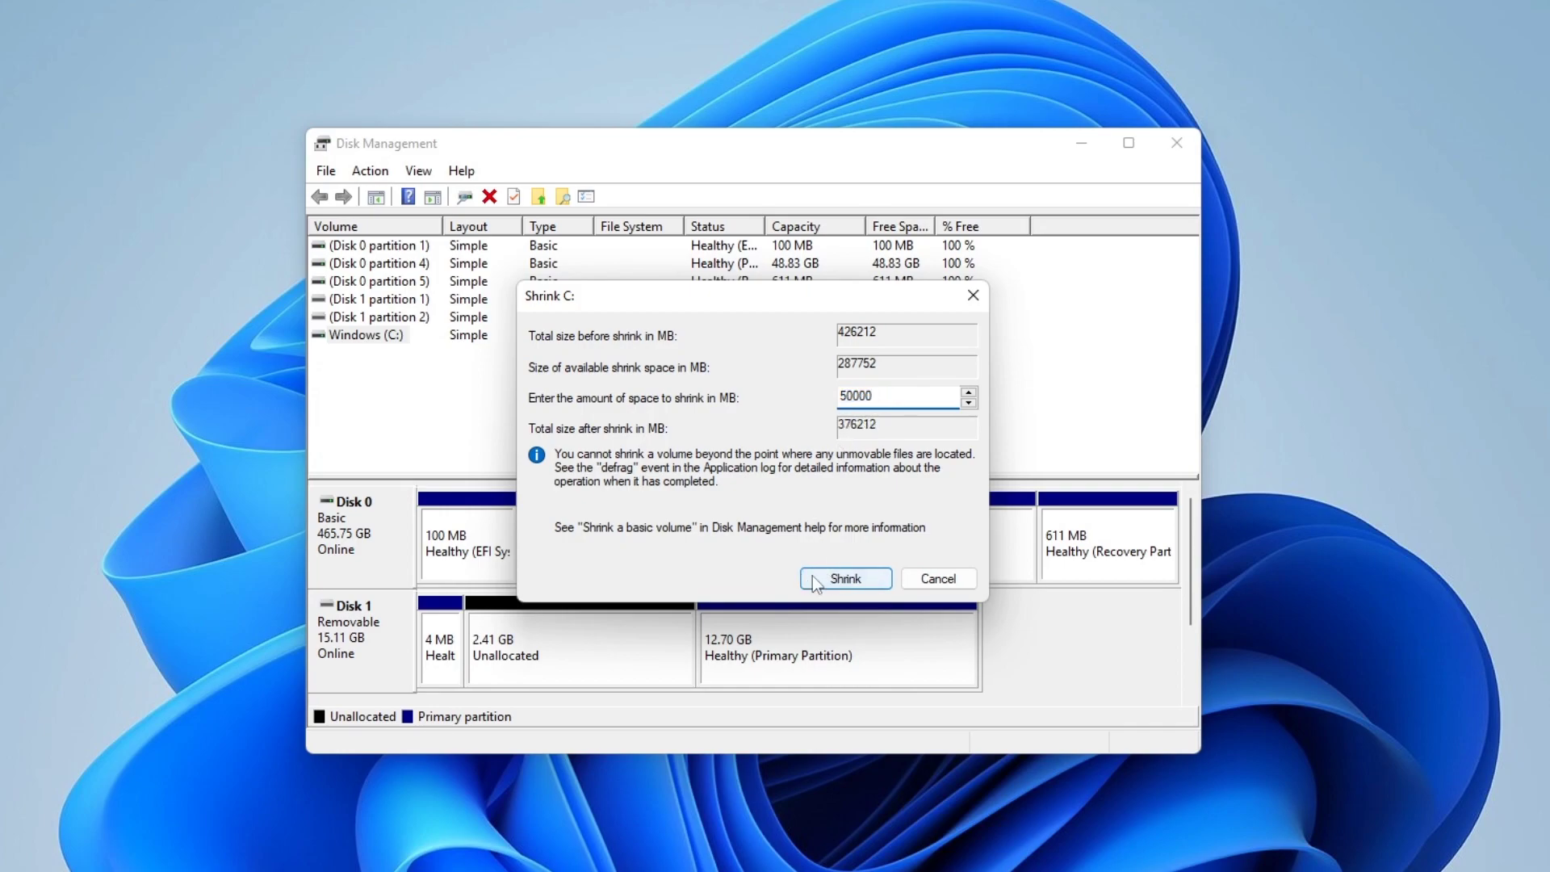
{"action": "left_click", "coordinate": [937, 579]}
Step: Inspect the 2.41 GB unallocated space's options on Disk 1, then minimize Disk Management
{"action": "left_click", "coordinate": [905, 541]}
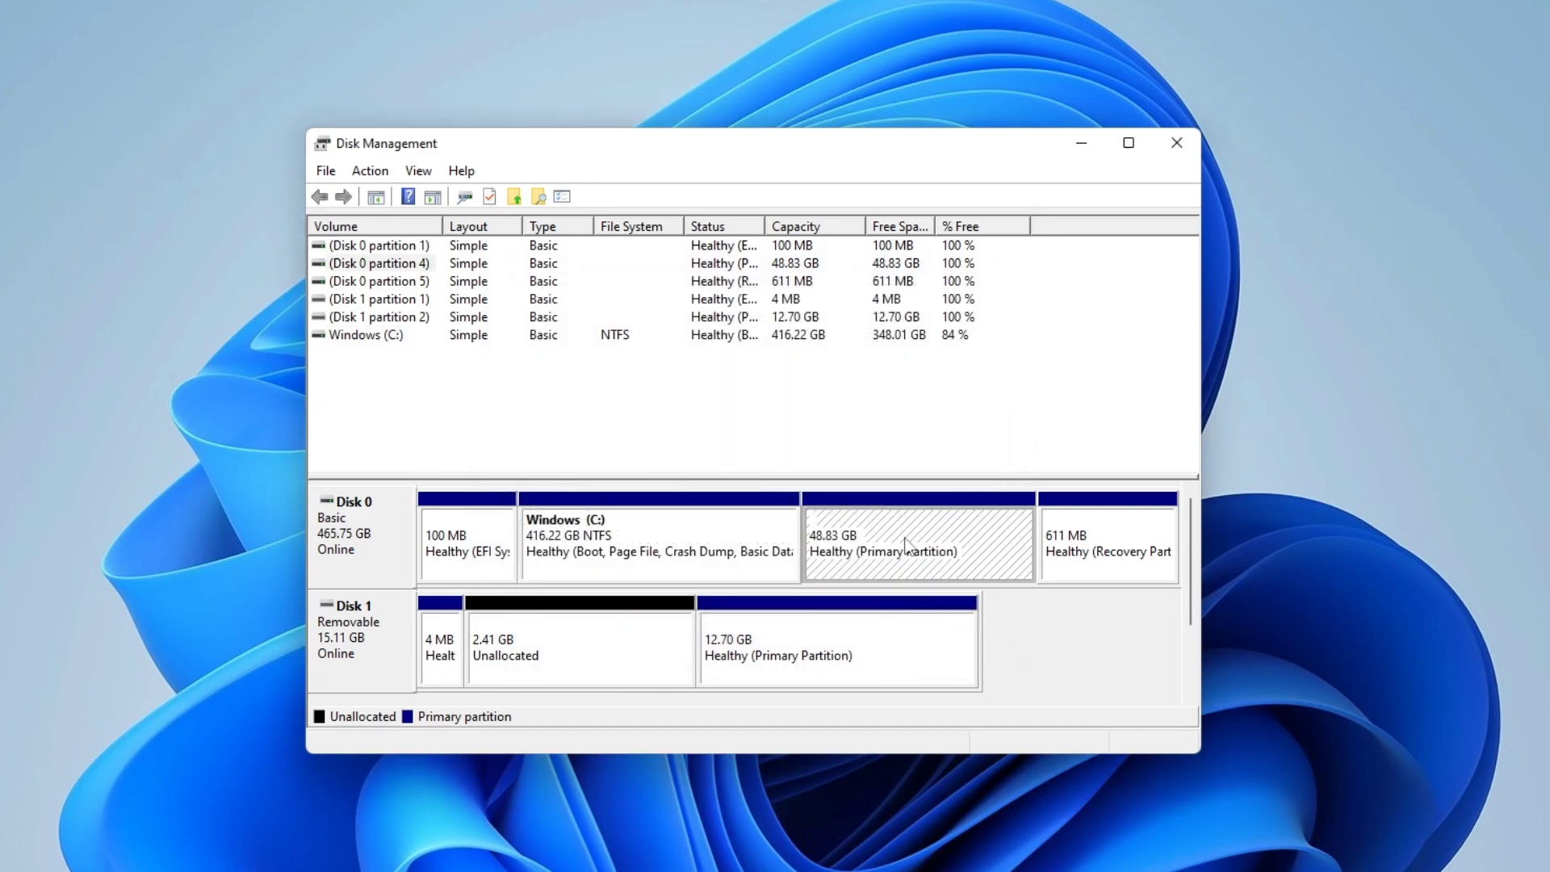
{"action": "left_click", "coordinate": [628, 644]}
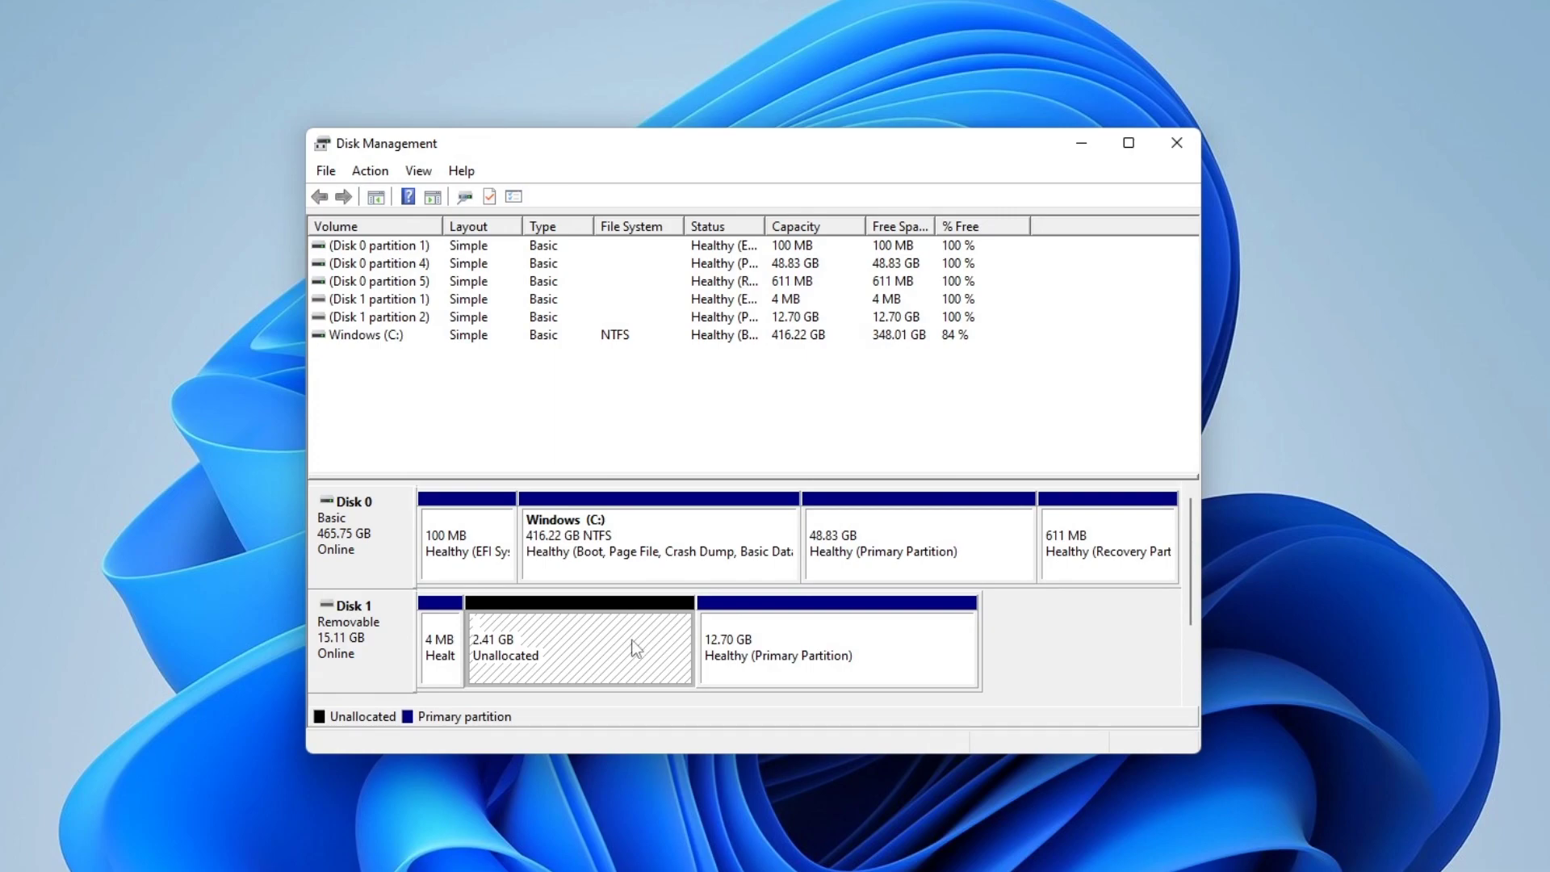
{"action": "right_click", "coordinate": [631, 640]}
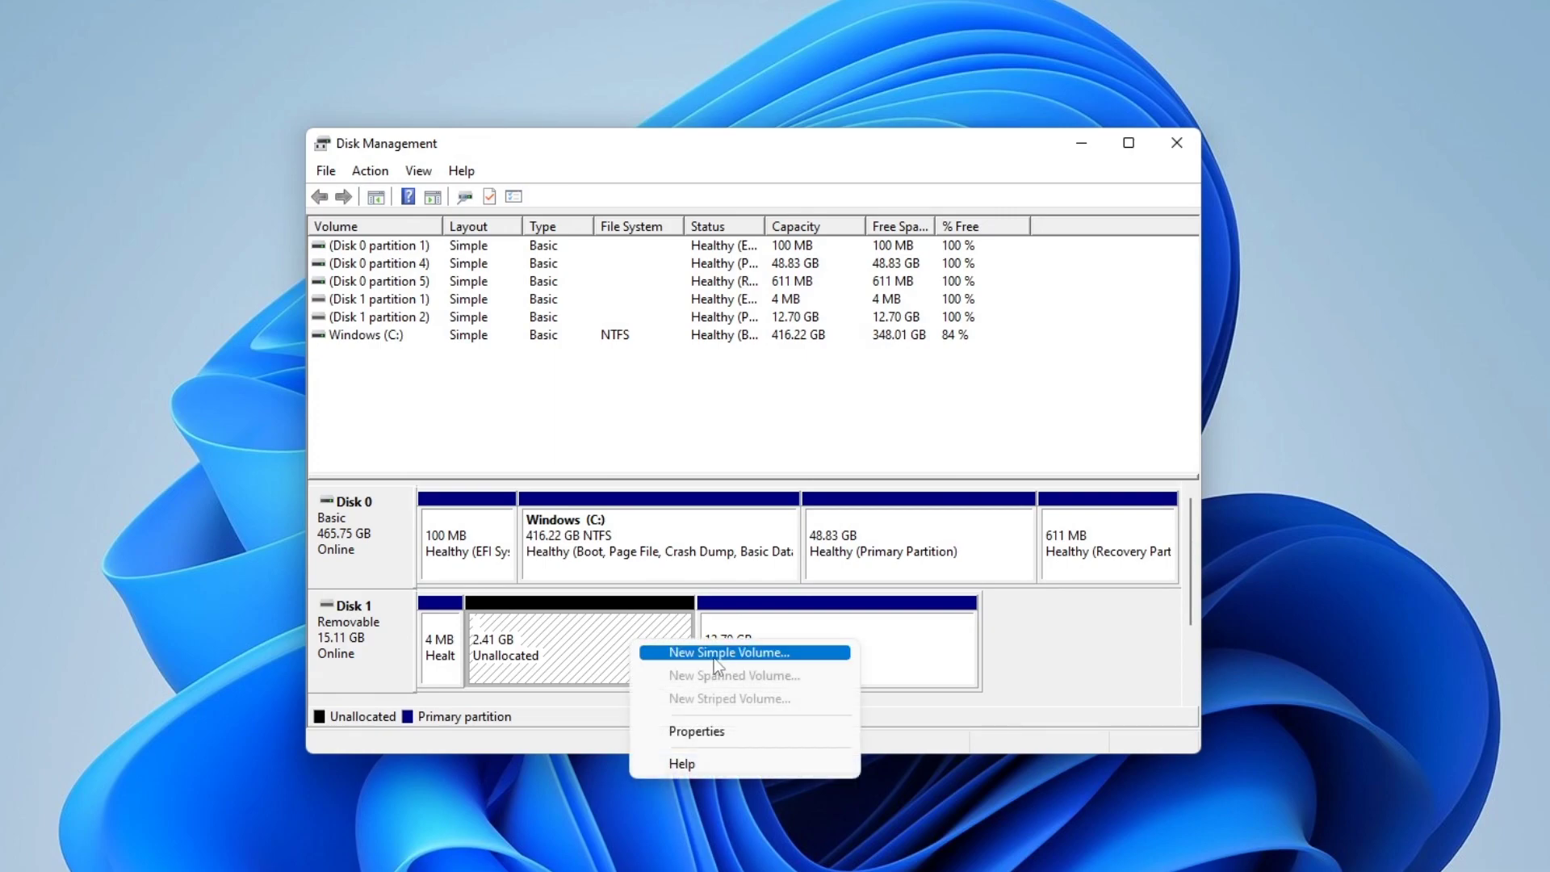
{"action": "left_click", "coordinate": [1057, 641]}
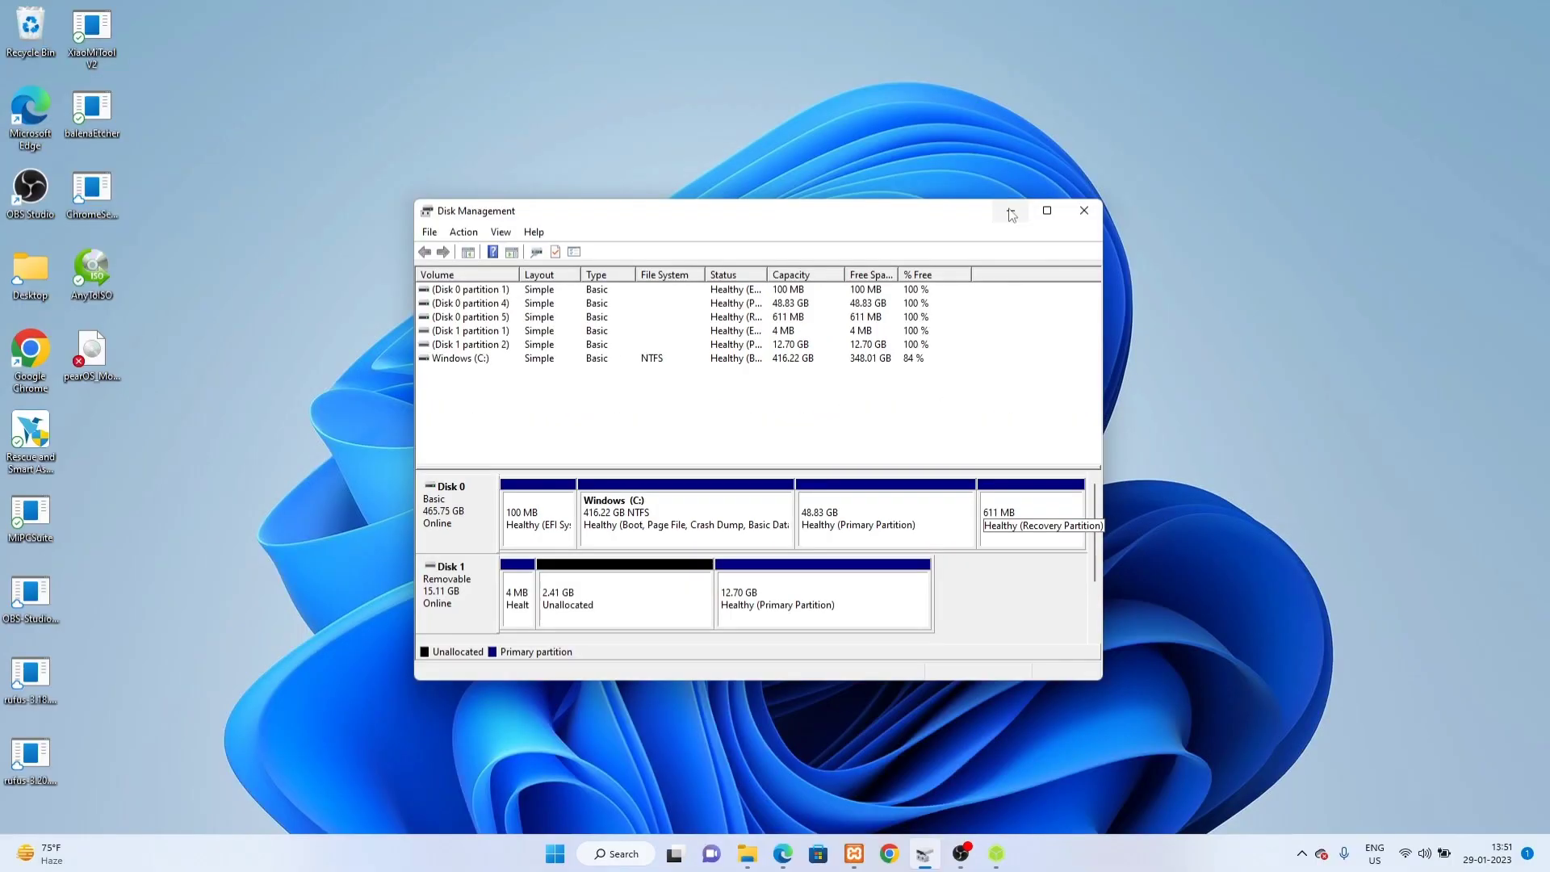
{"action": "left_click", "coordinate": [1011, 213]}
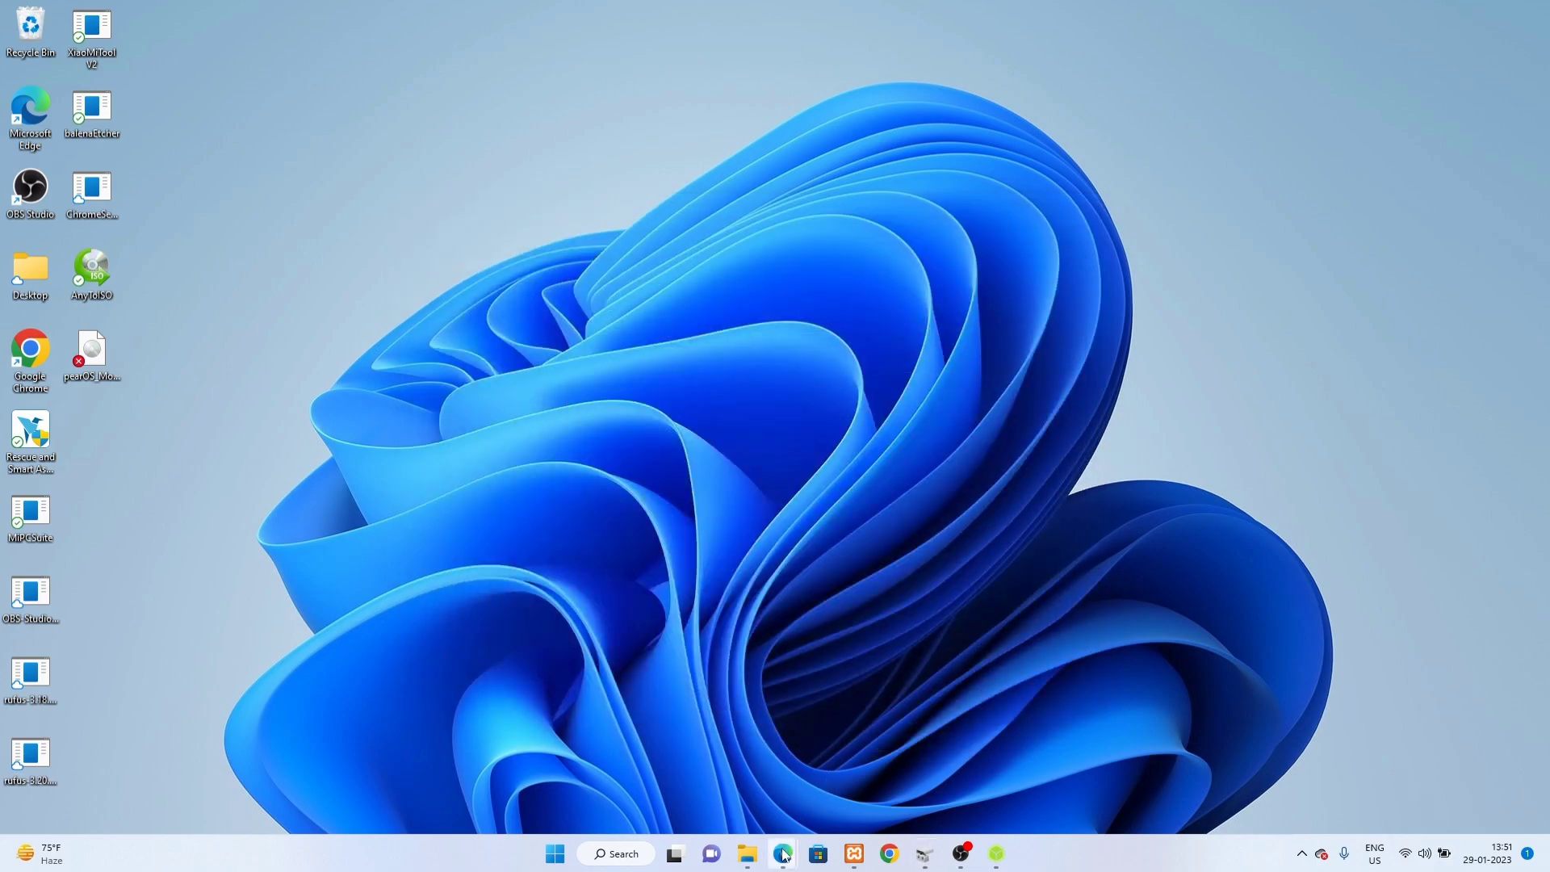
Step: Scroll the Dual Boot Pear OS article to its download links, then bring balenaEtcher forward
{"action": "mouse_move", "coordinate": [783, 853]}
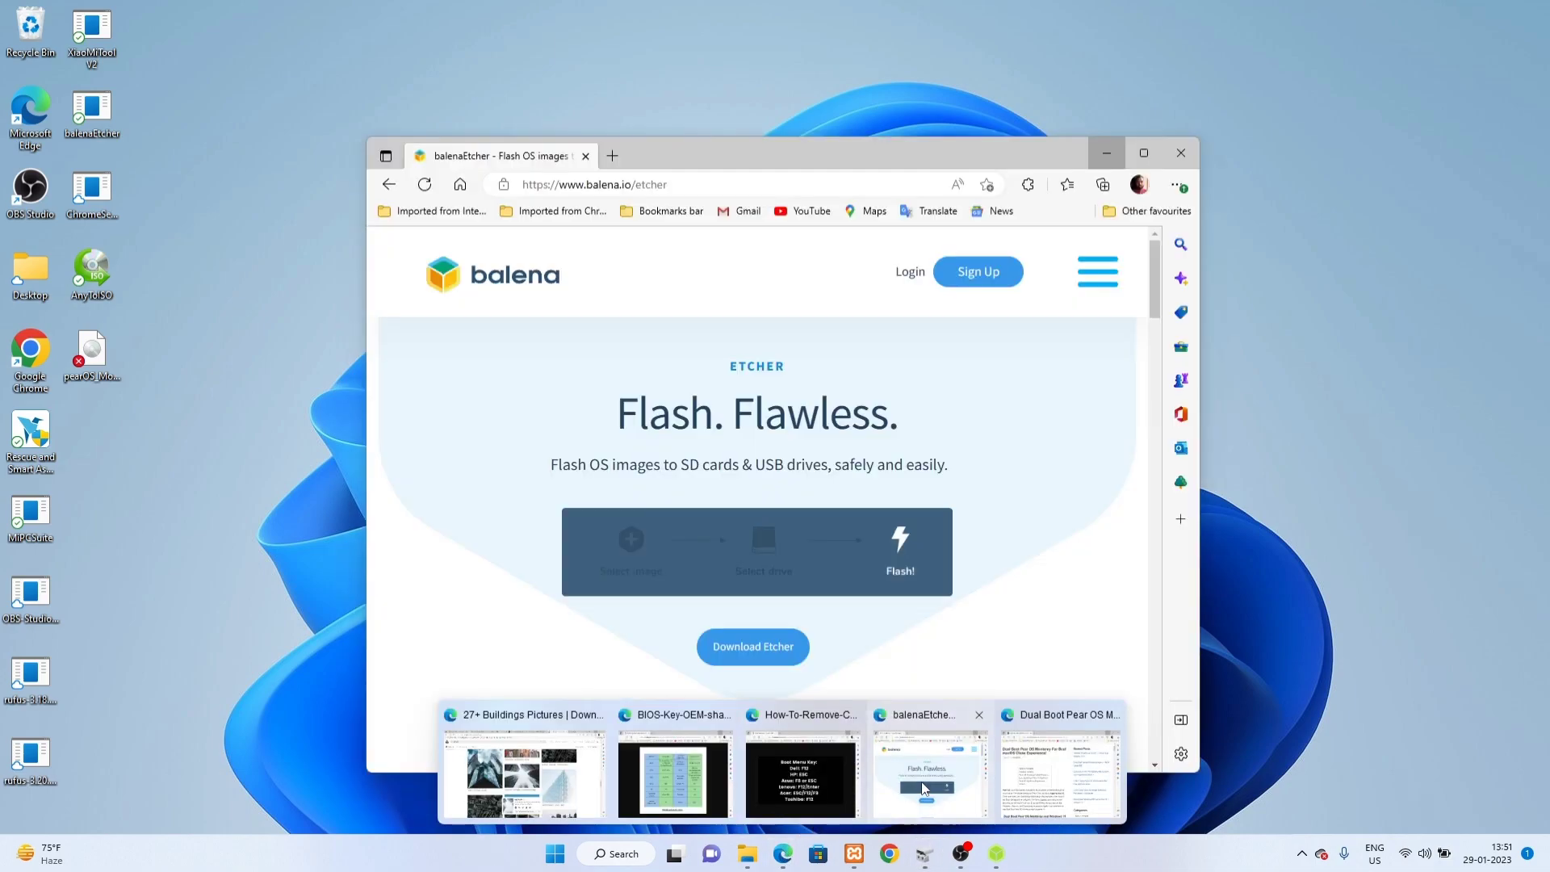
{"action": "left_click", "coordinate": [925, 787]}
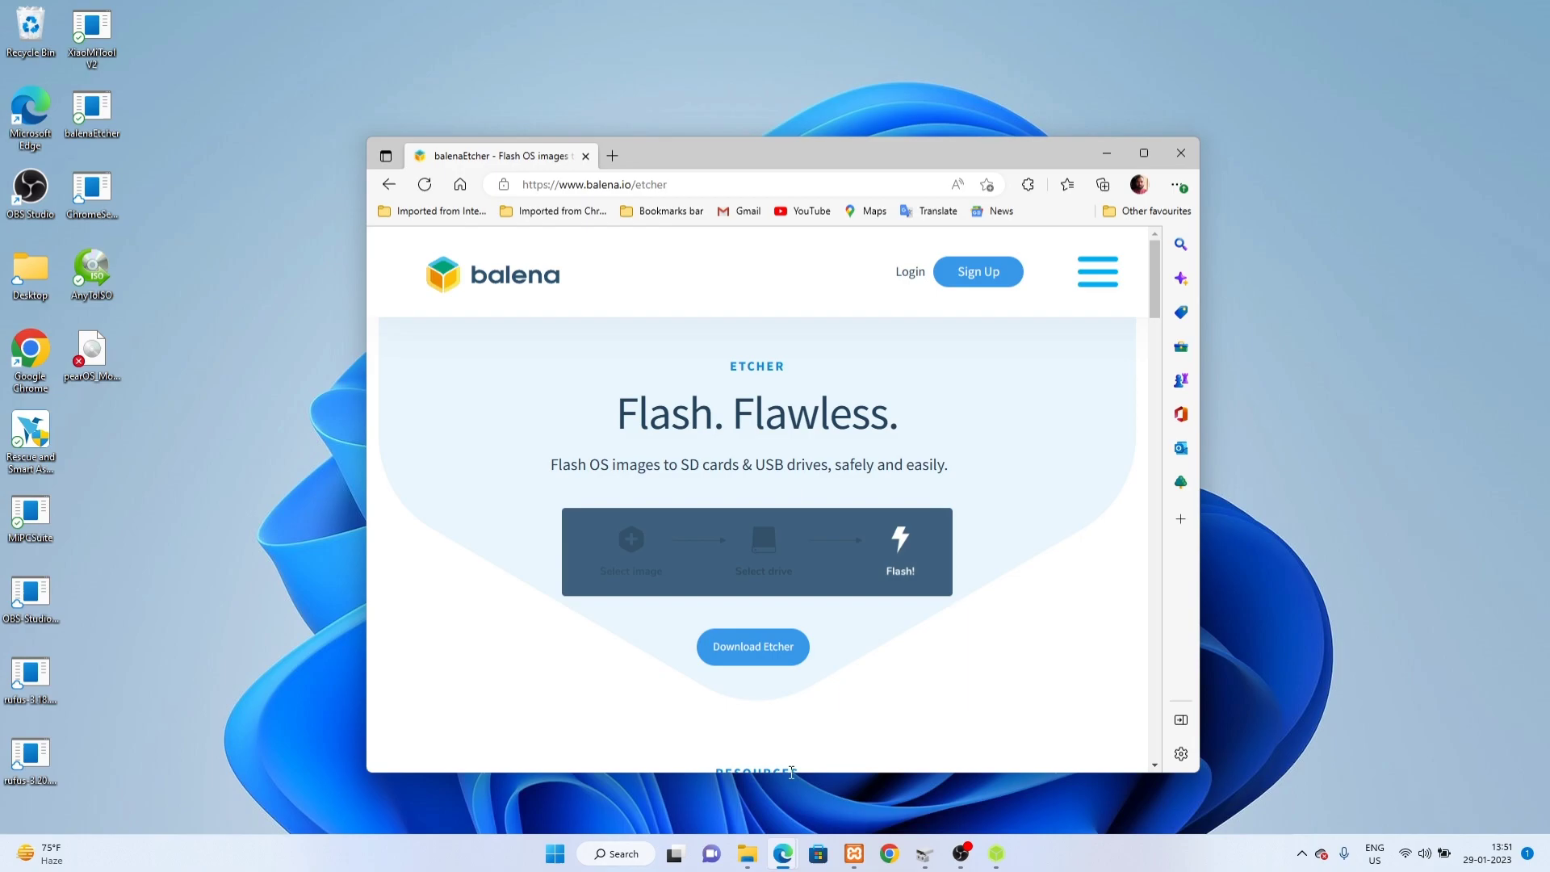
{"action": "mouse_move", "coordinate": [790, 831]}
{"action": "left_click", "coordinate": [1036, 797]}
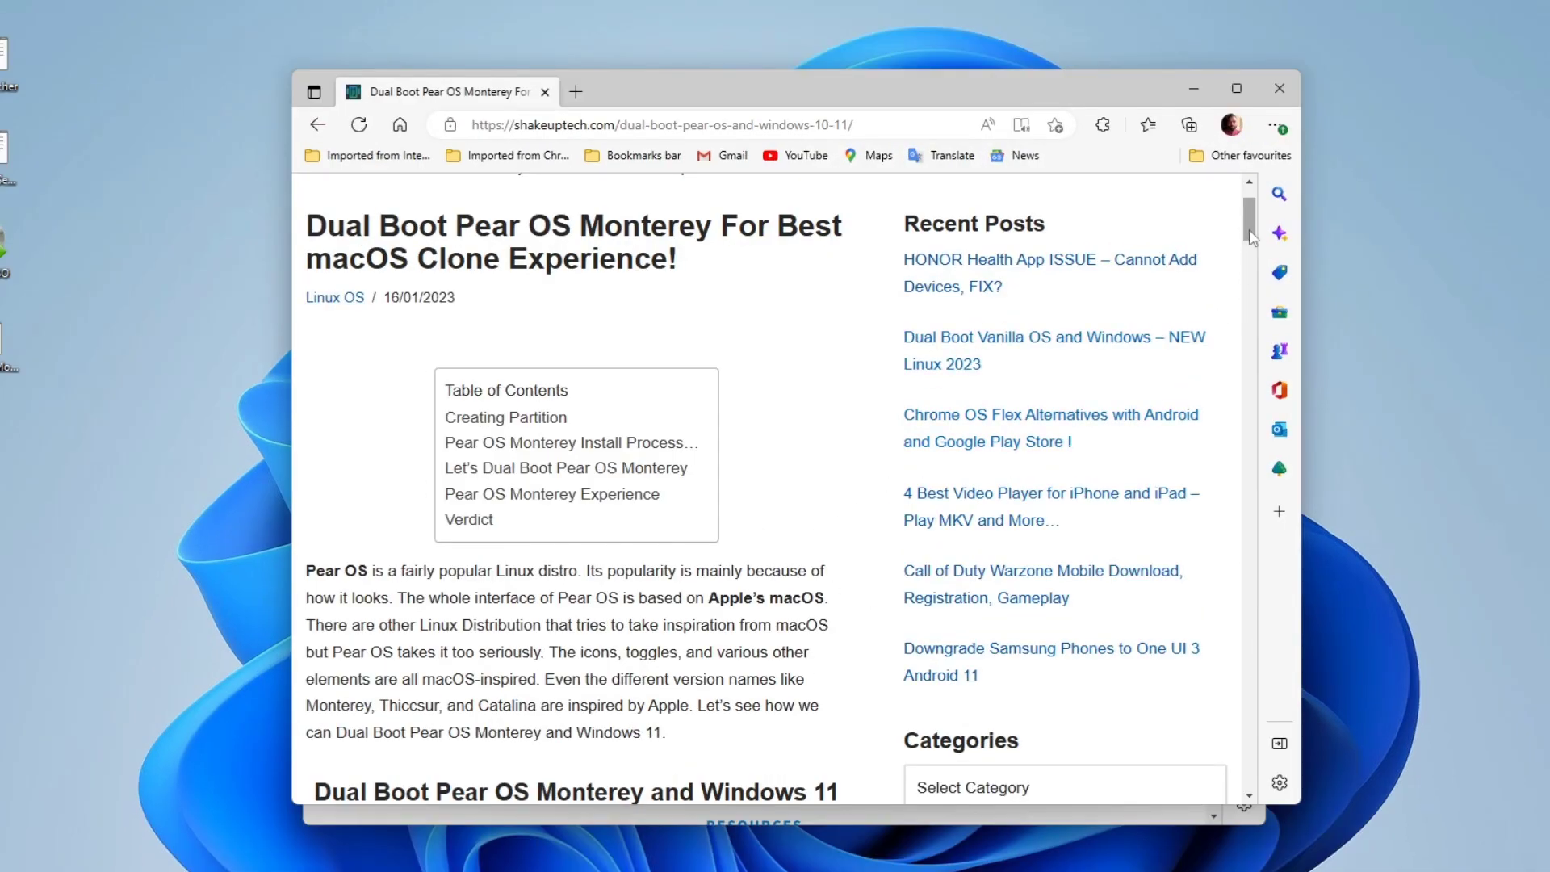
{"action": "left_click_drag", "start_coordinate": [1252, 237], "coordinate": [1252, 648]}
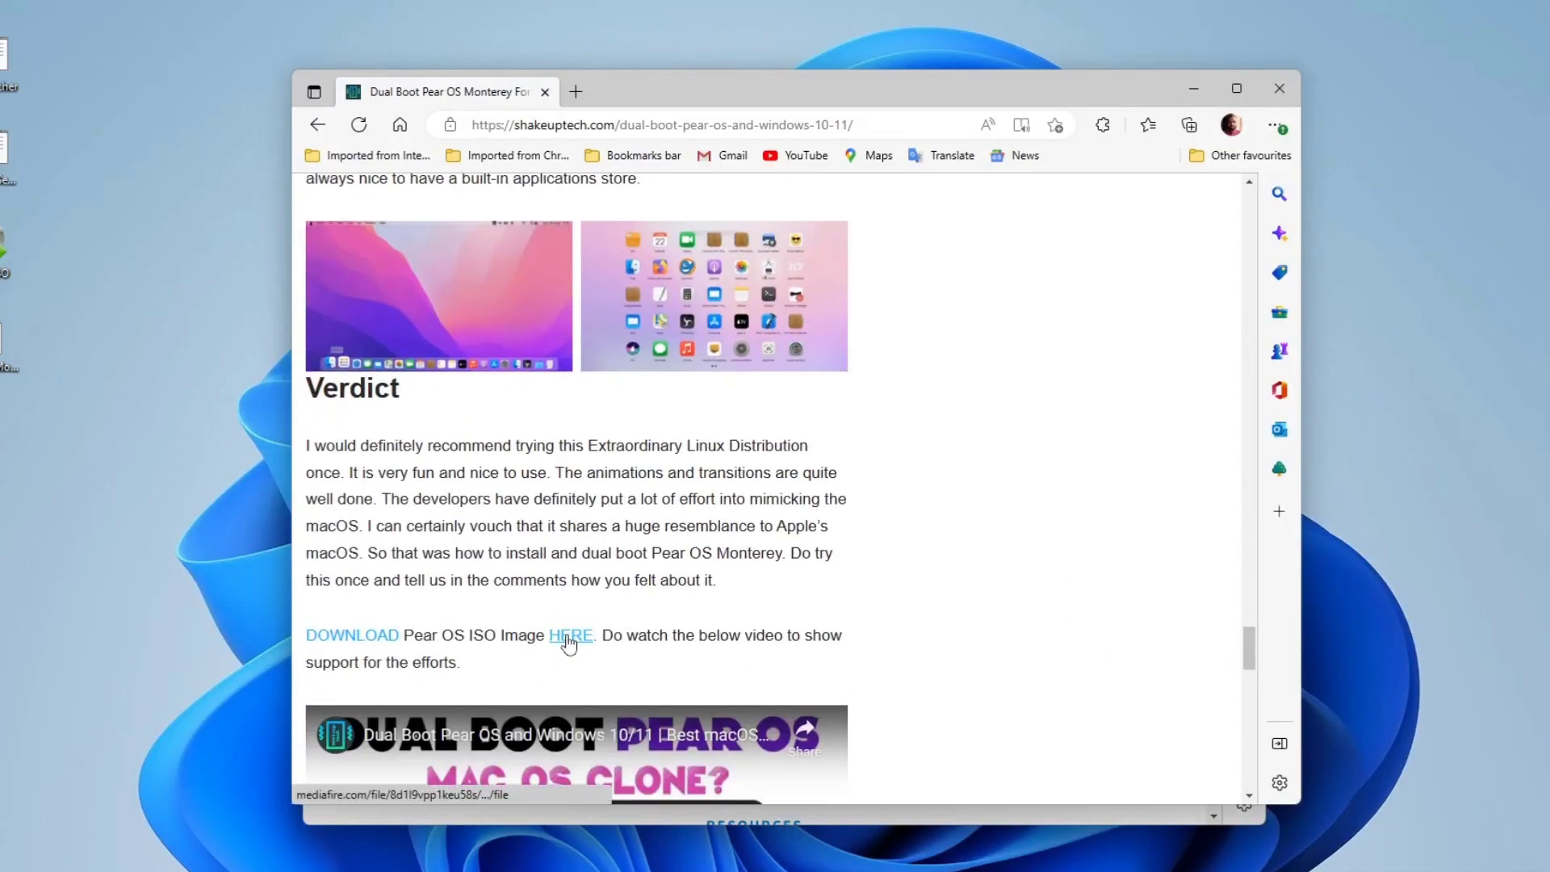
{"action": "scroll", "coordinate": [569, 642], "scroll_direction": "up", "scroll_amount": 1}
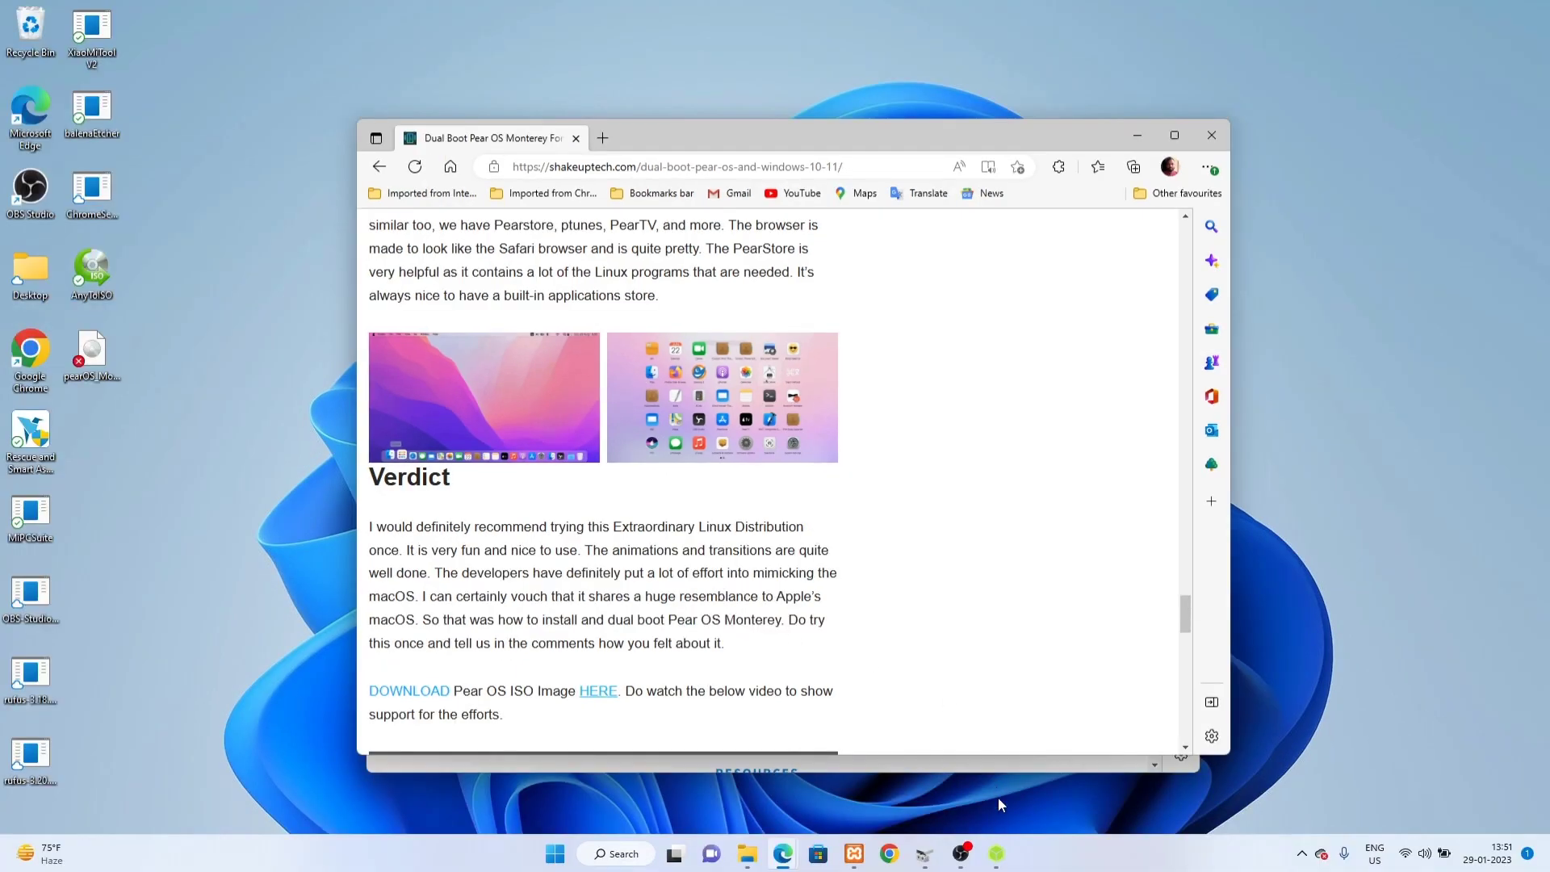
{"action": "mouse_move", "coordinate": [994, 858]}
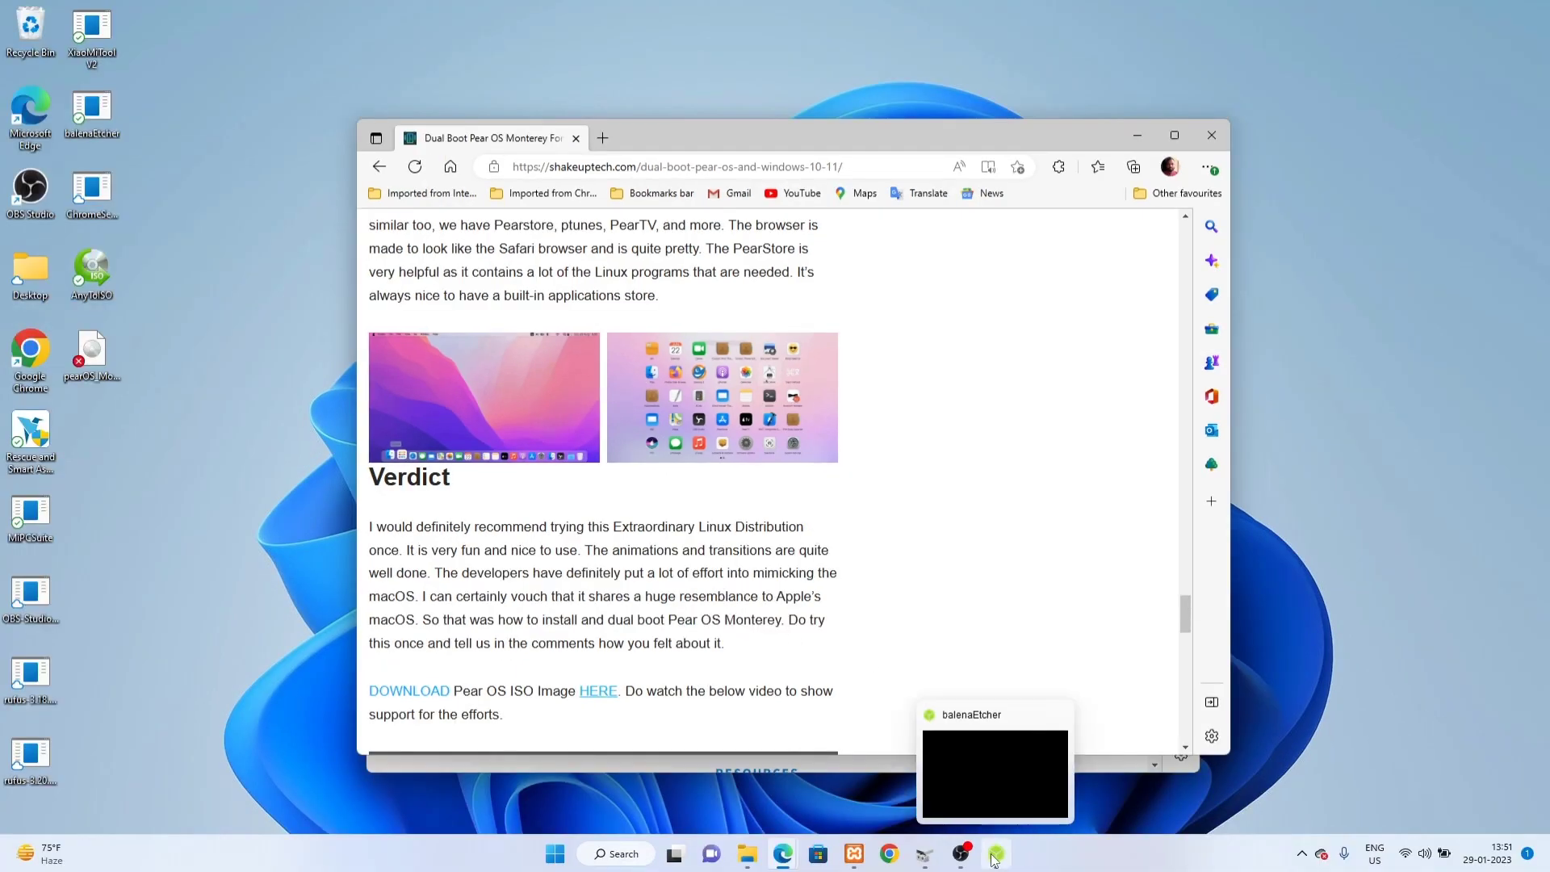
{"action": "left_click", "coordinate": [994, 858]}
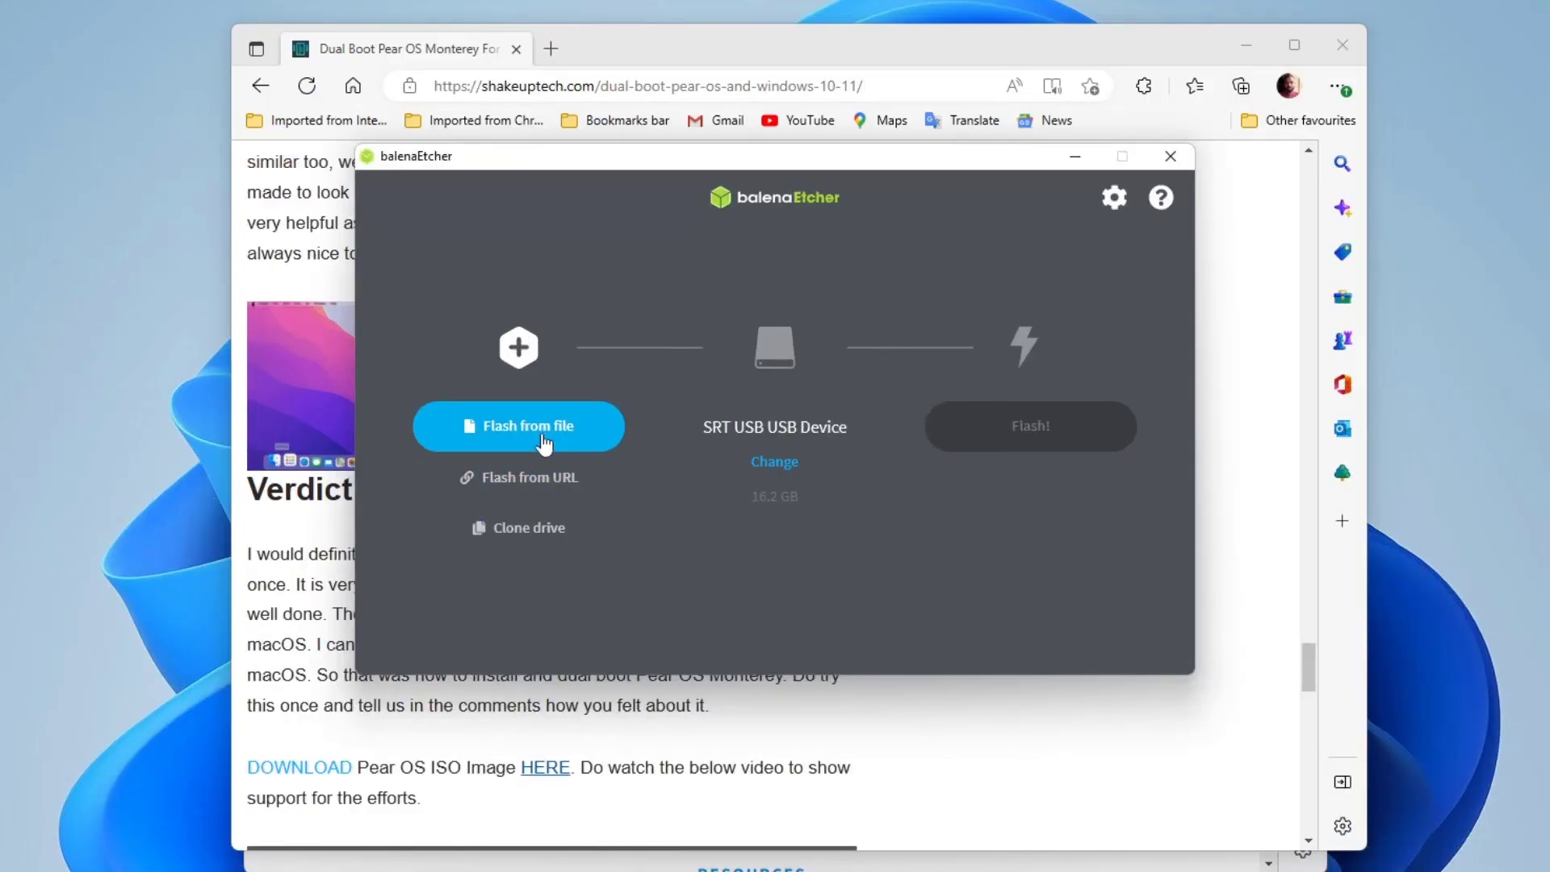
Step: Pick the pearOS Monterey ISO from the Desktop as the image and flash it to USB
{"action": "left_click", "coordinate": [538, 428]}
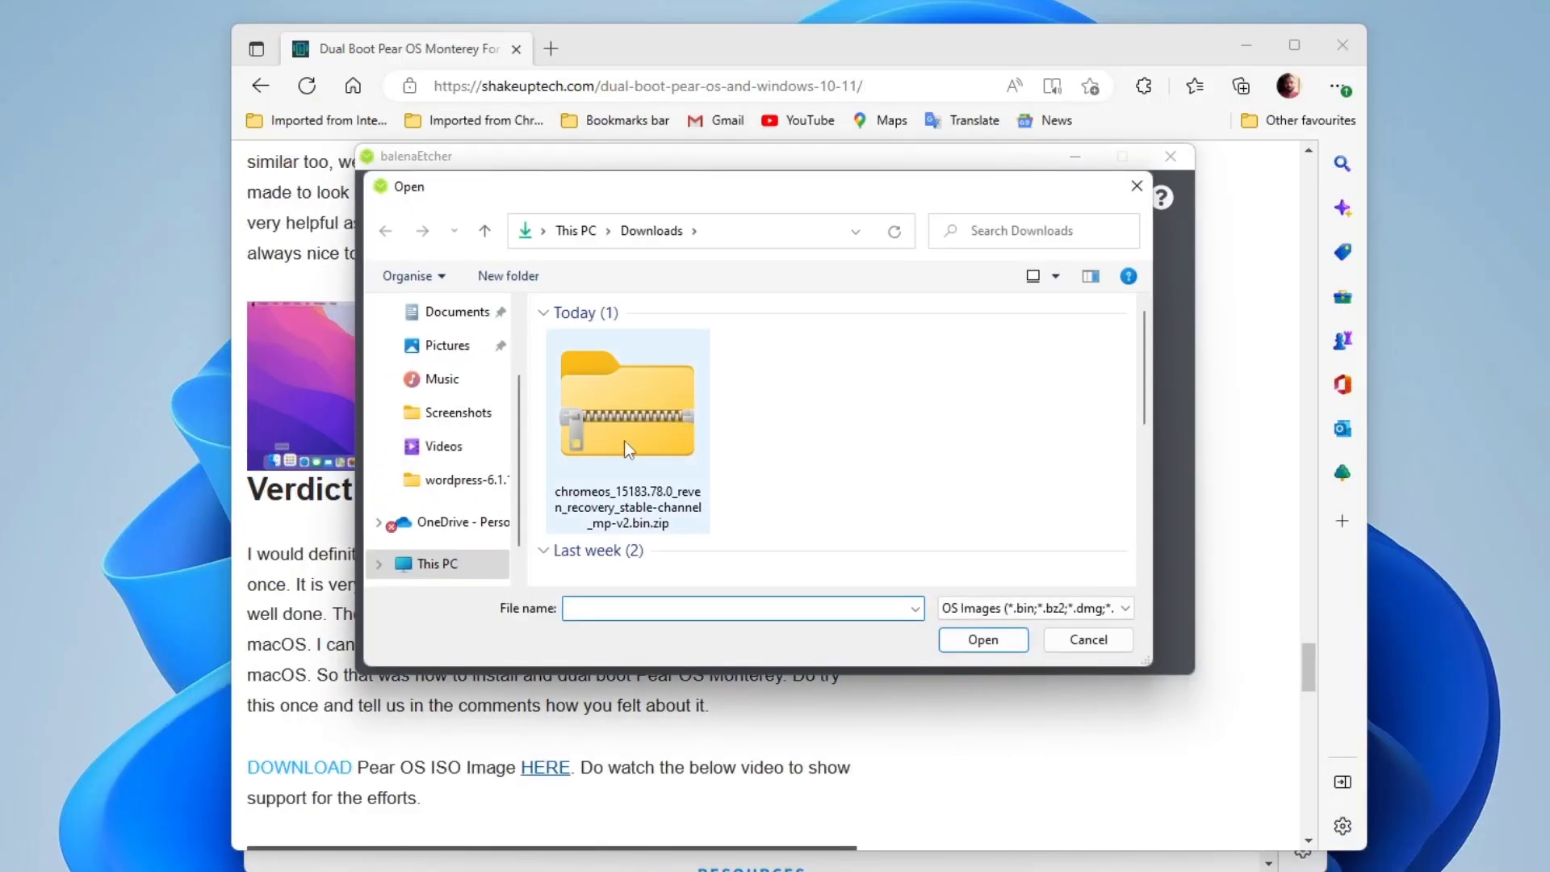
{"action": "scroll", "coordinate": [458, 335], "scroll_direction": "up", "scroll_amount": 2}
{"action": "left_click", "coordinate": [440, 354]}
{"action": "left_click", "coordinate": [674, 373]}
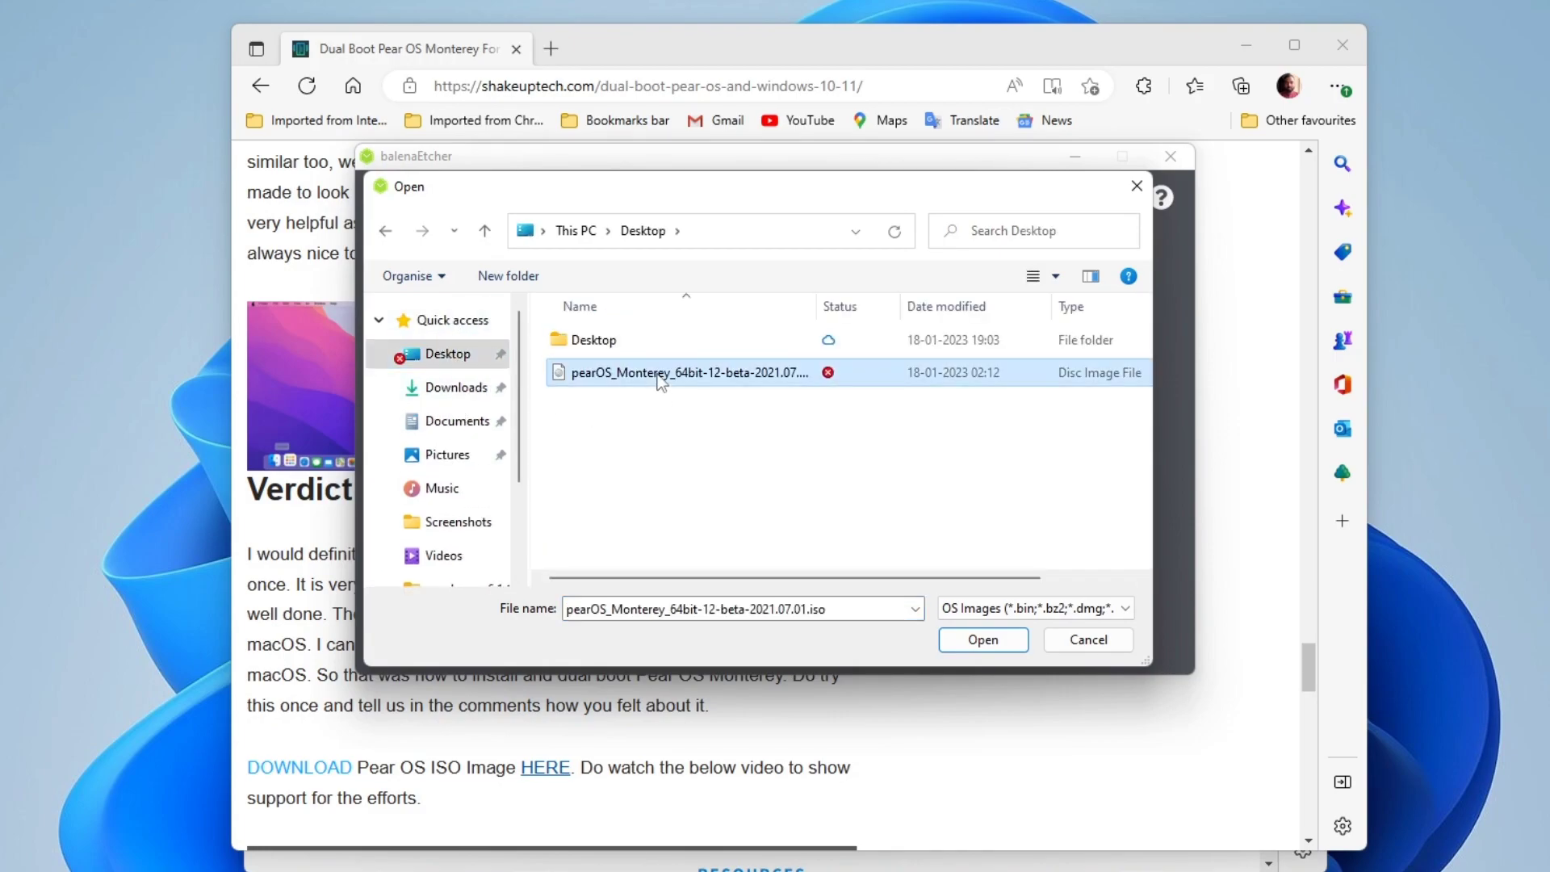
{"action": "left_click", "coordinate": [1014, 638]}
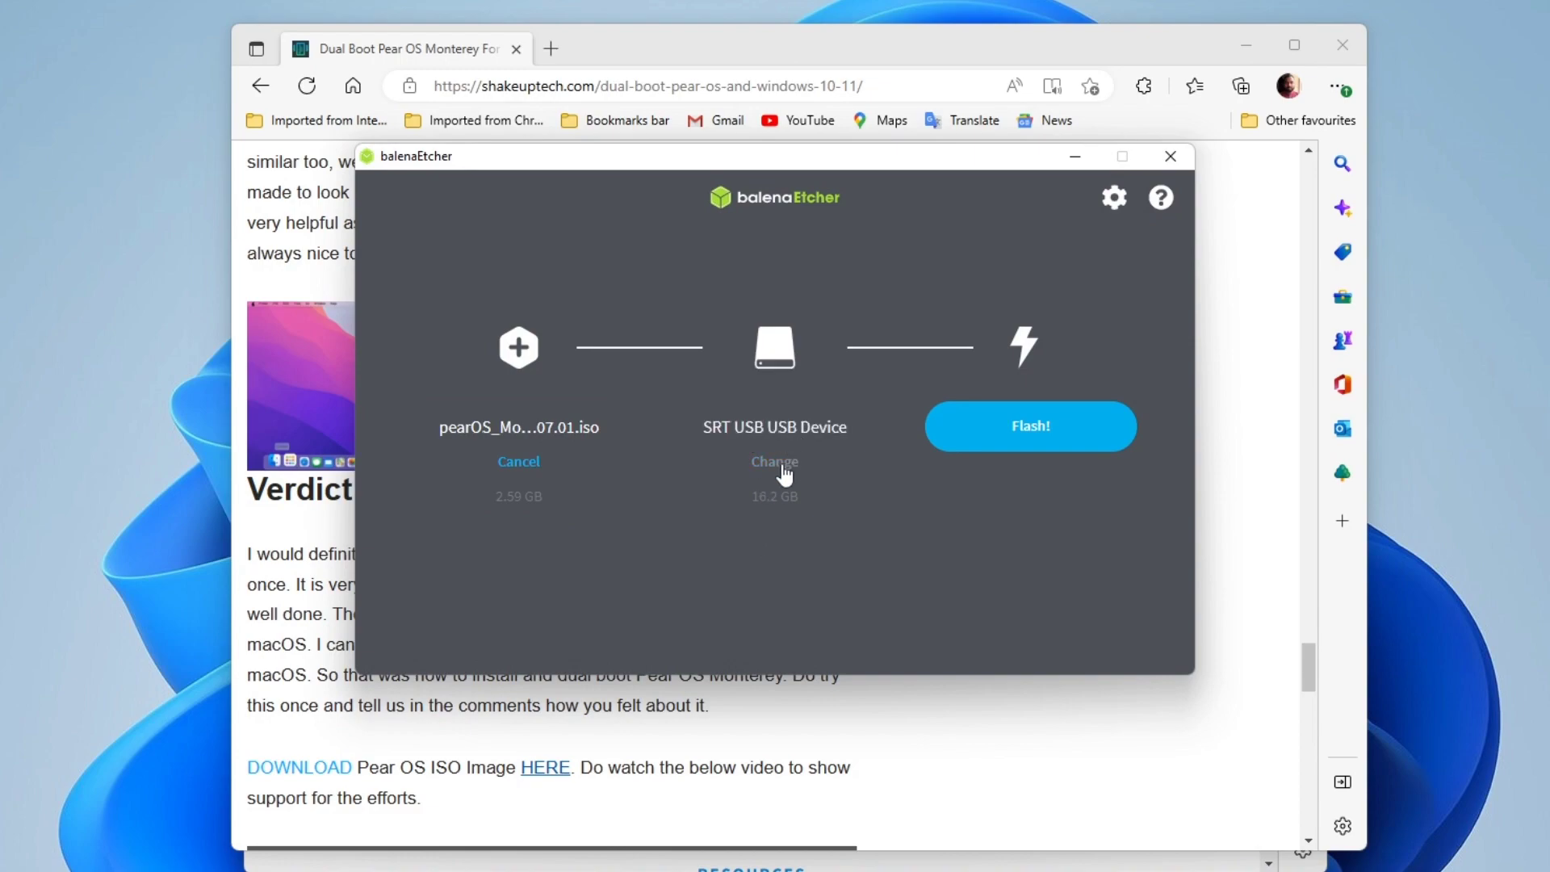
{"action": "left_click", "coordinate": [1023, 440]}
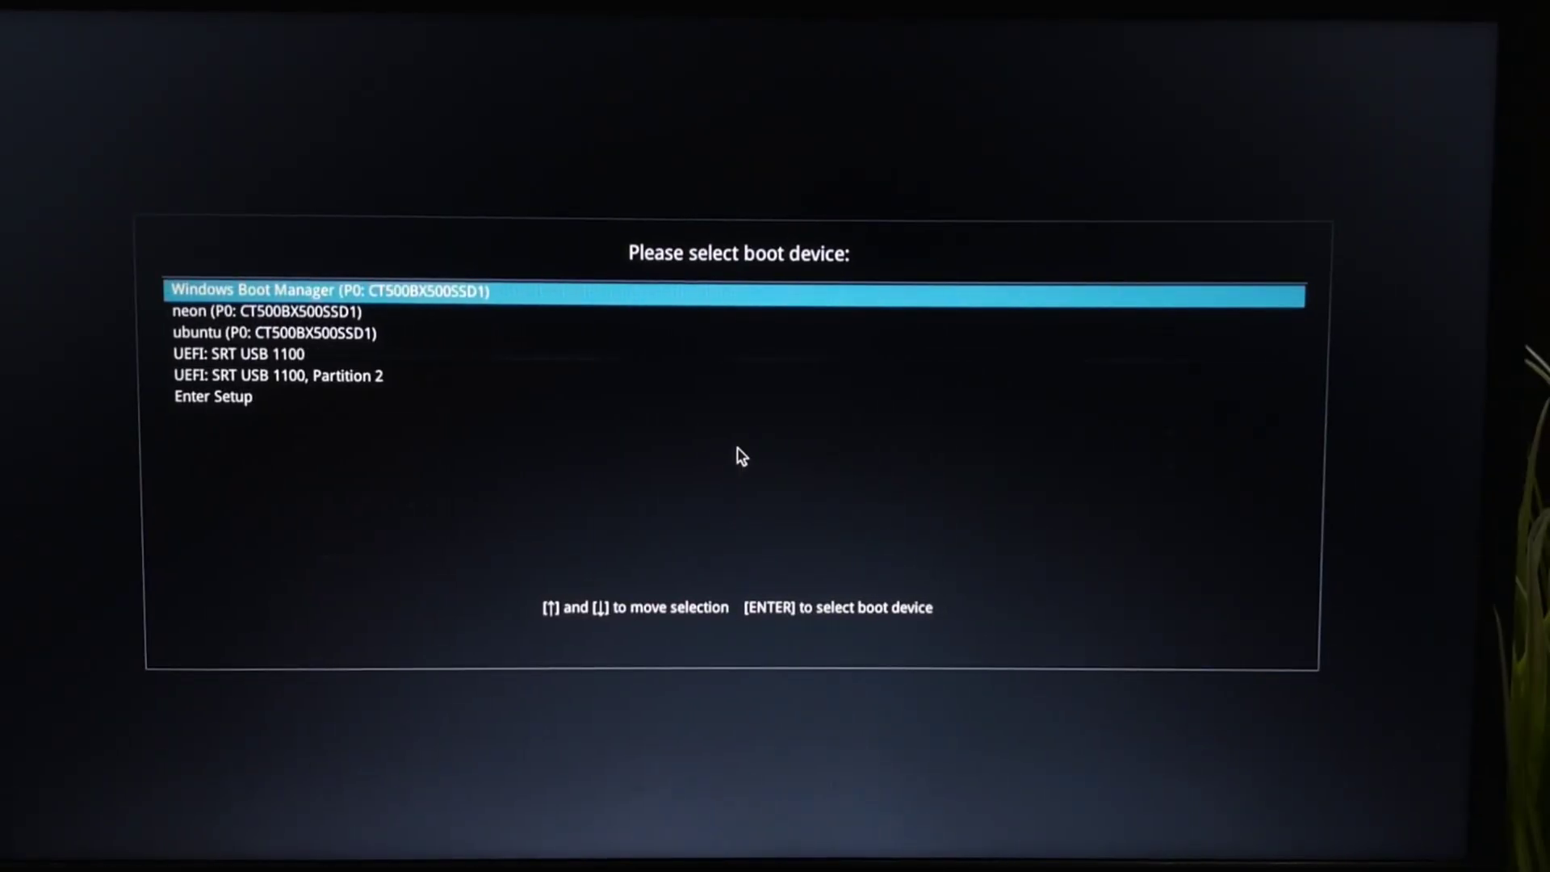
Step: Select the UEFI: SRT USB 1100 boot device, then the main pearOS Monterey live entry
{"action": "key", "text": "Down"}
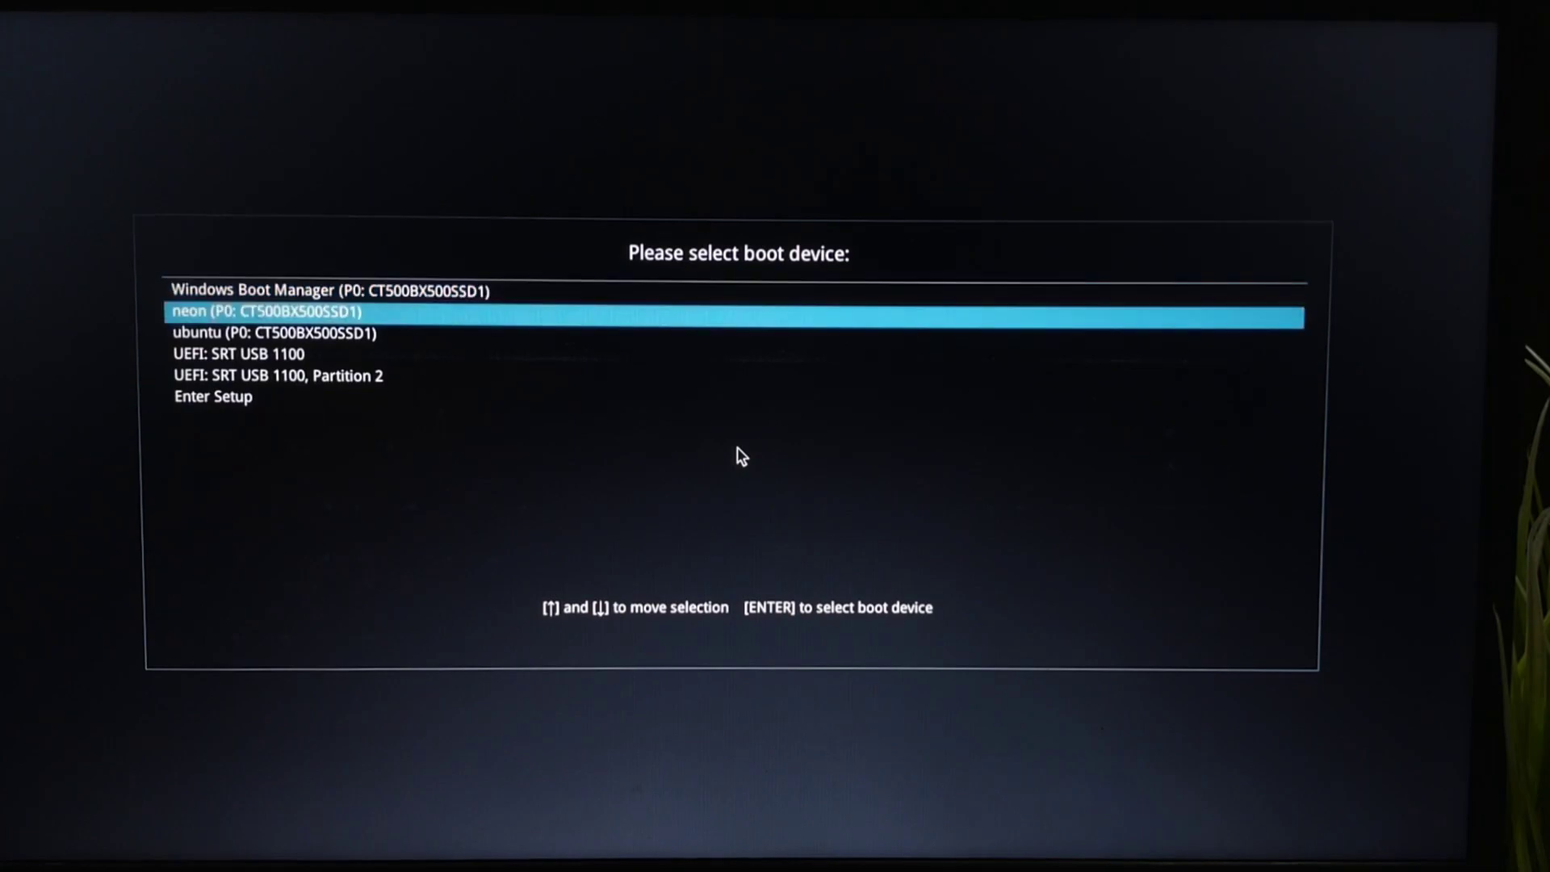
{"action": "key", "text": "Down"}
{"action": "key", "text": "Down"}
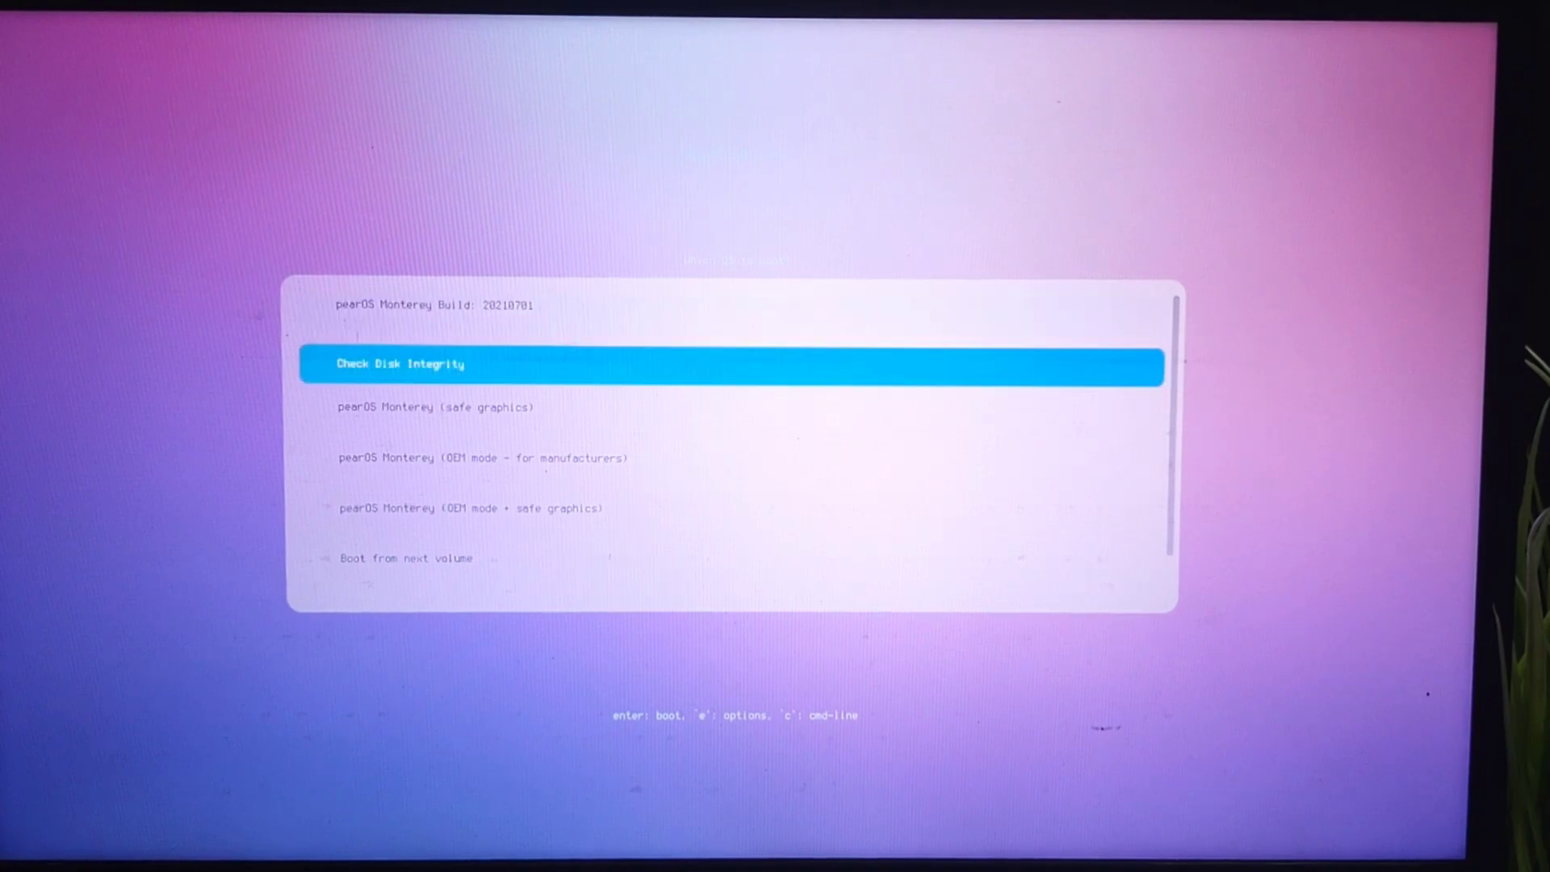
{"action": "key", "text": "Up"}
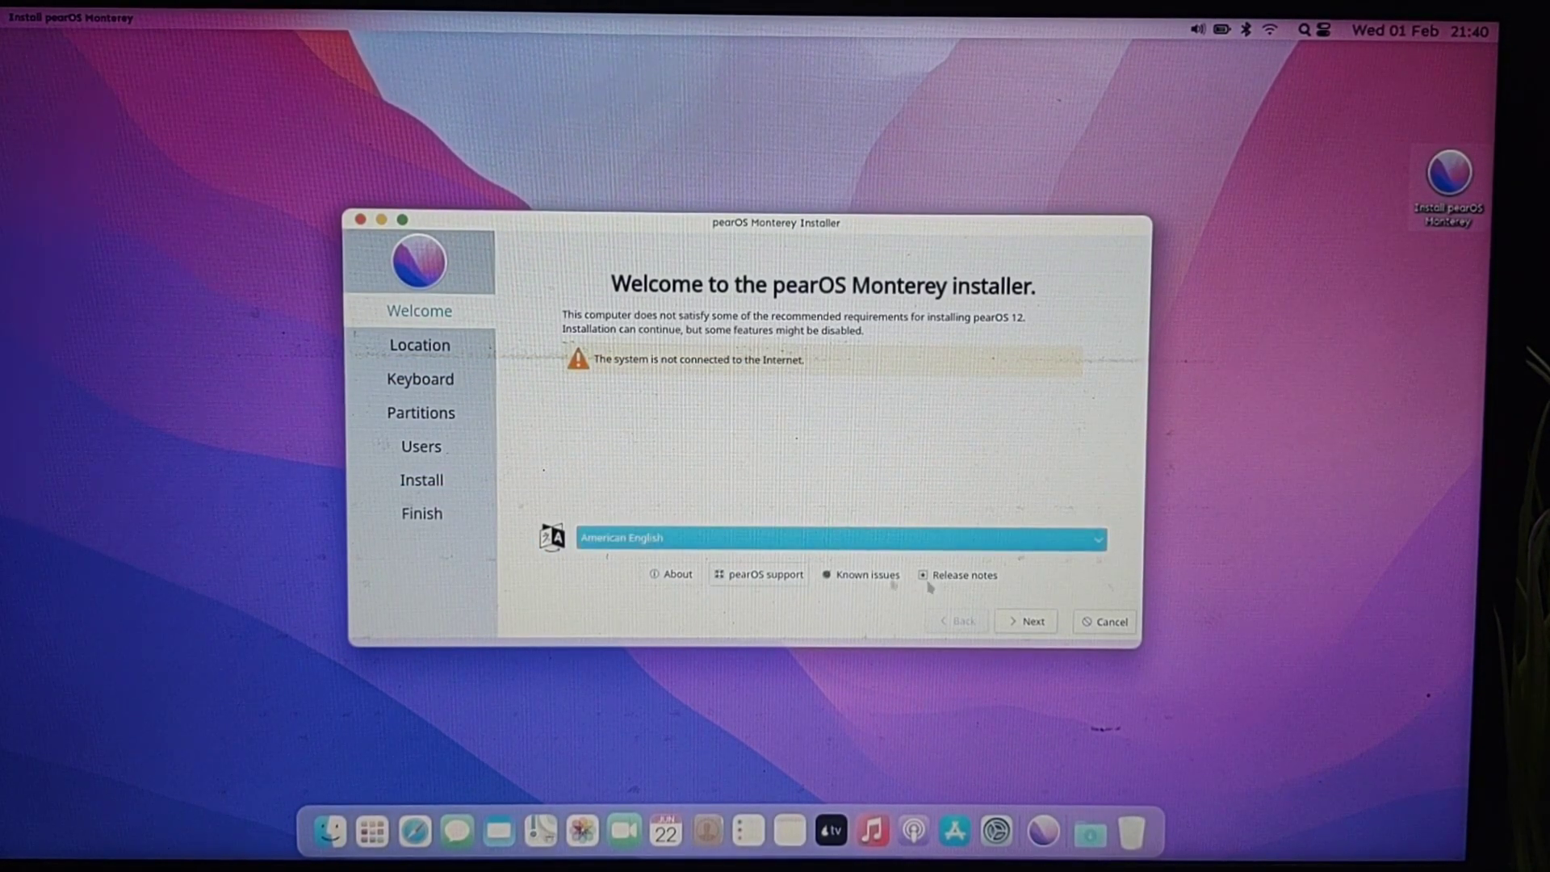
Step: Choose Kolkata time zone and English (US) keyboard, then replace the old pearOS Monterey partition
{"action": "left_click", "coordinate": [1025, 621]}
{"action": "left_click", "coordinate": [947, 386]}
{"action": "left_click", "coordinate": [1027, 623]}
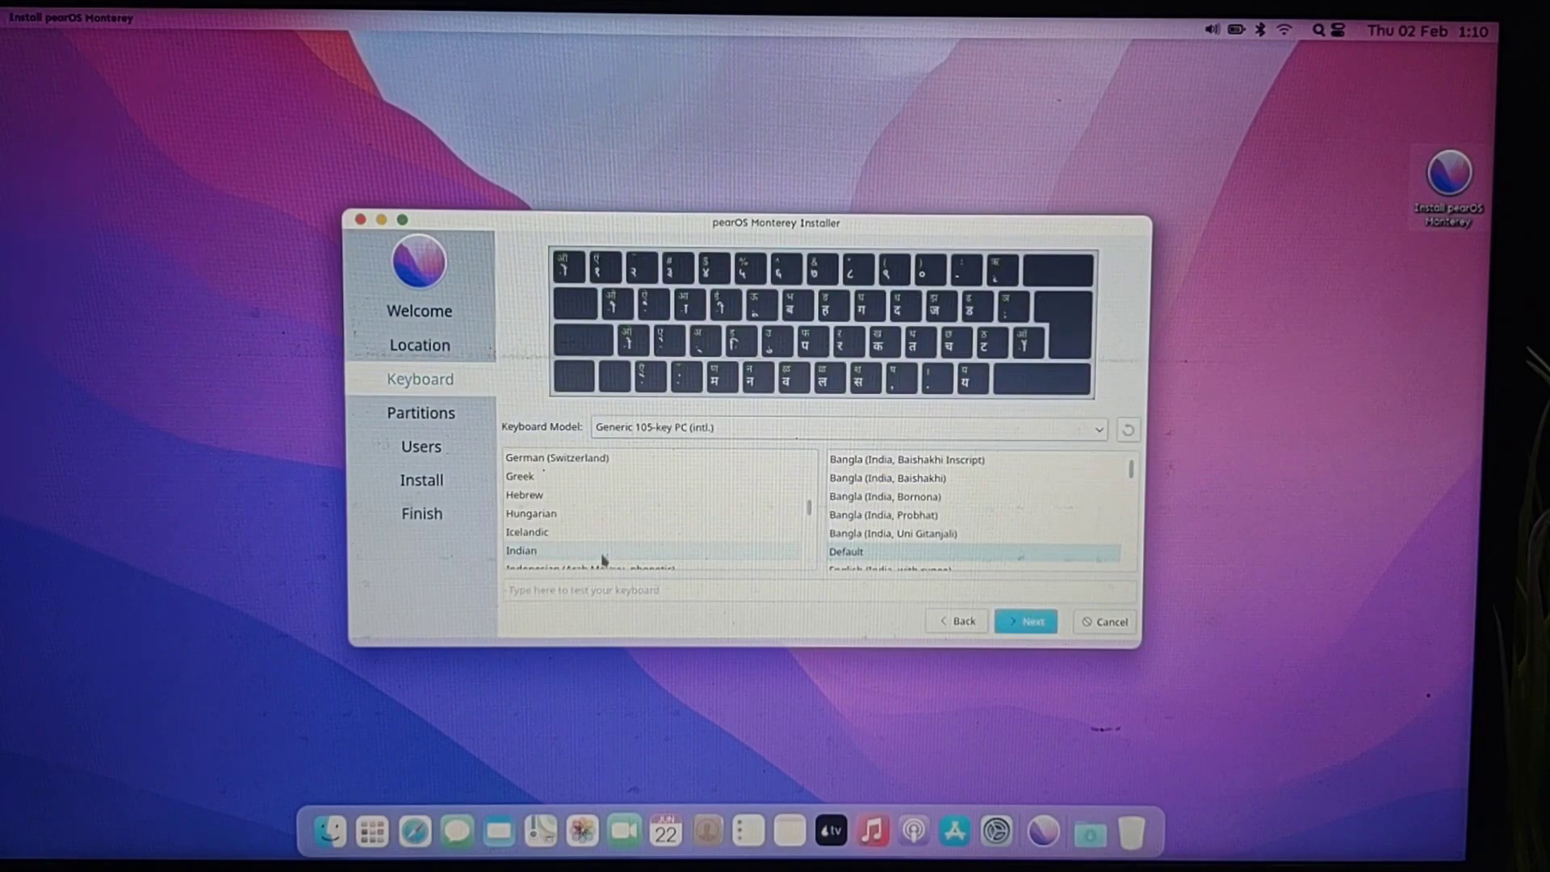
{"action": "scroll", "coordinate": [638, 501], "scroll_direction": "up", "scroll_amount": 5}
{"action": "left_click", "coordinate": [617, 478]}
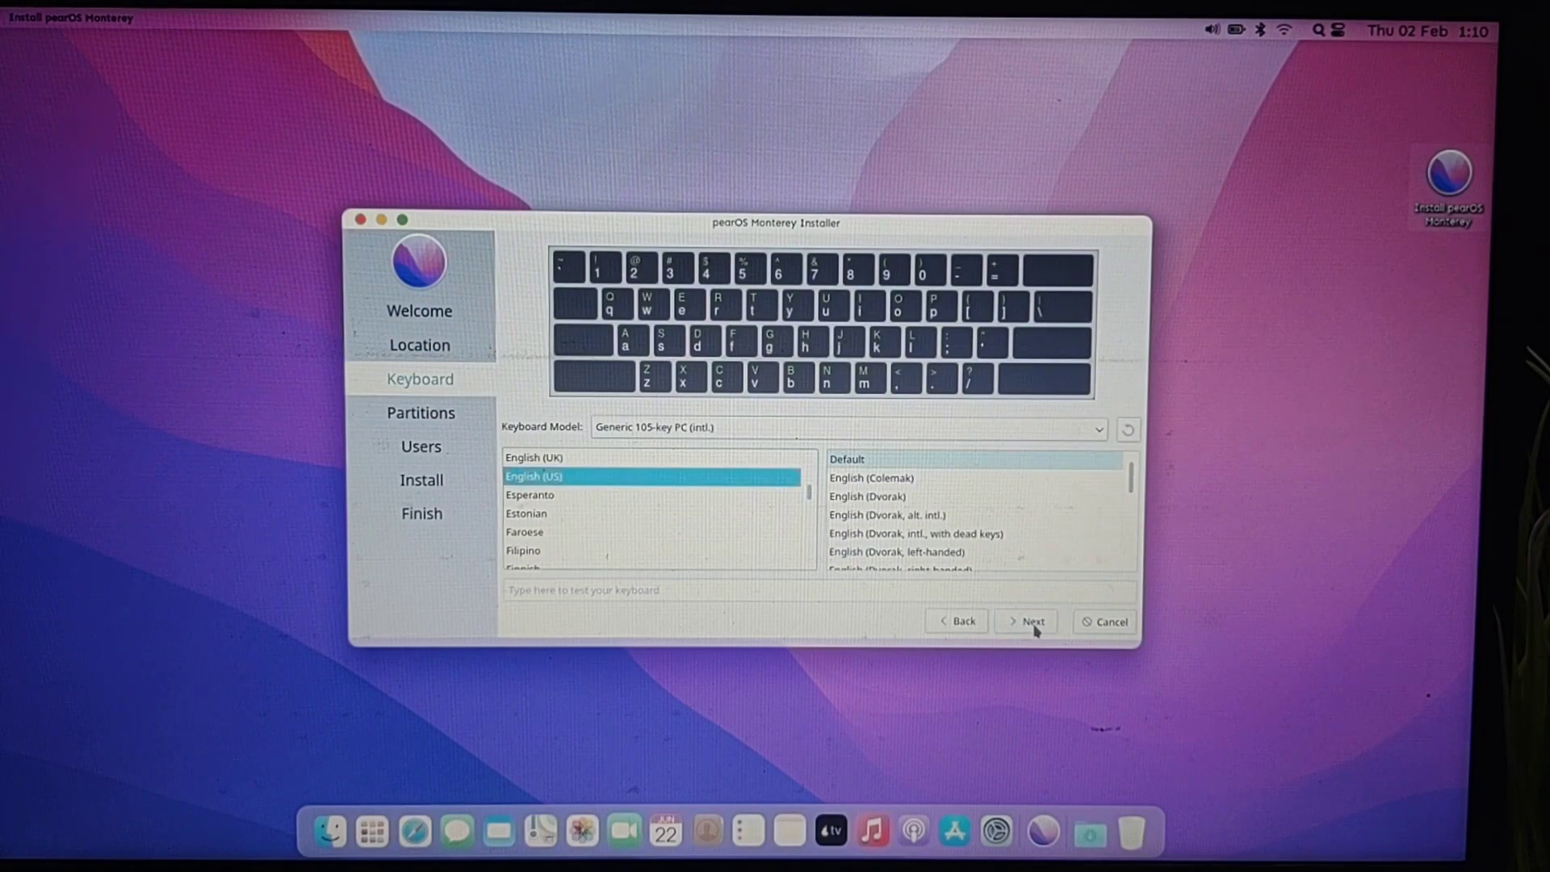
{"action": "left_click", "coordinate": [1033, 624]}
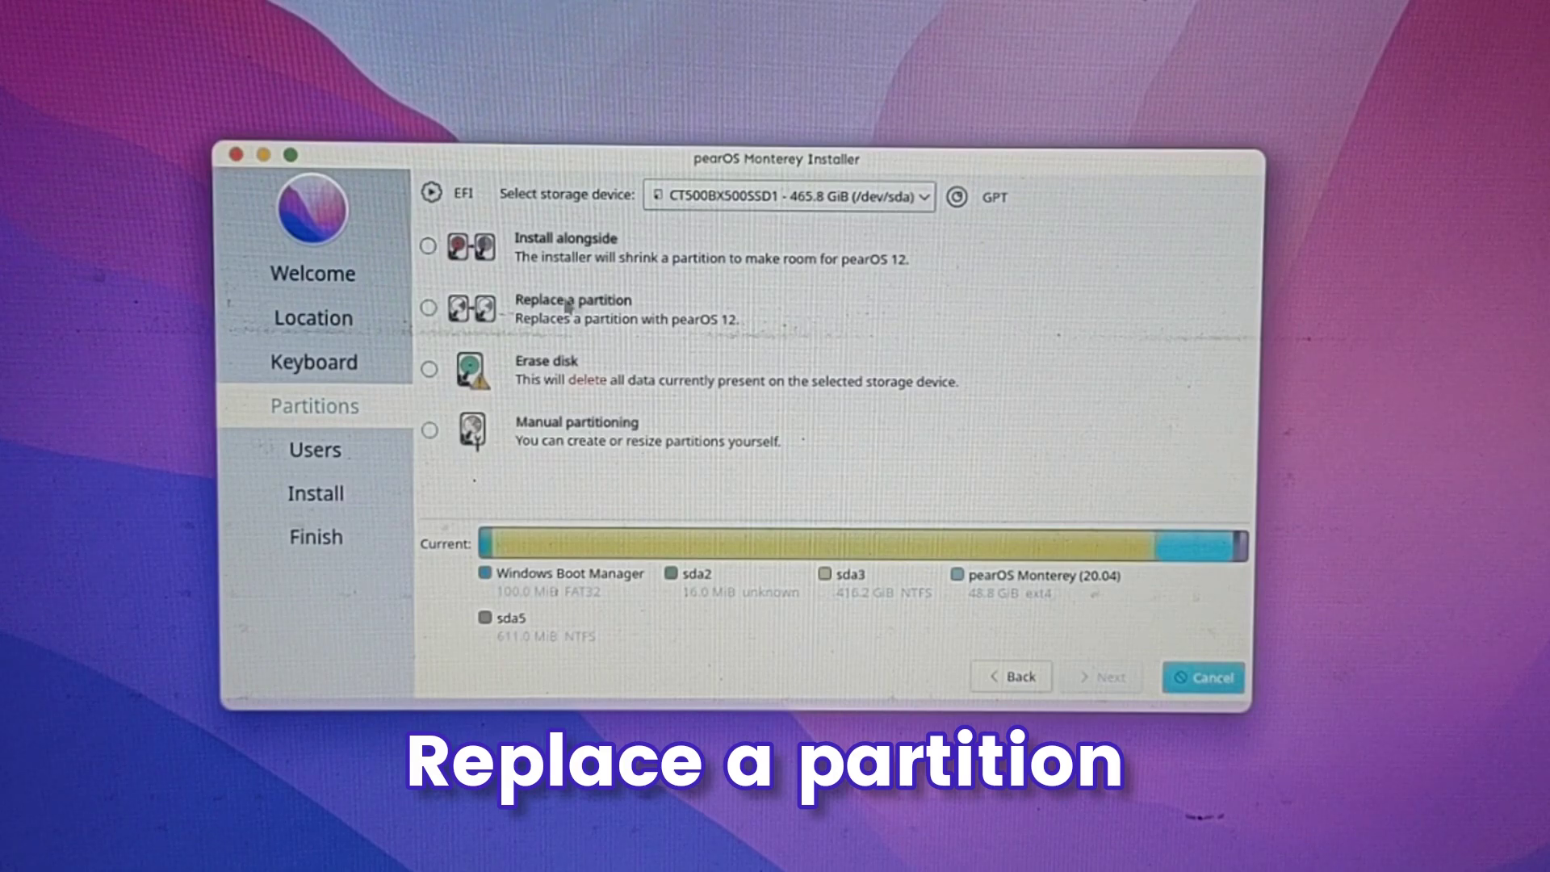
{"action": "left_click", "coordinate": [429, 306]}
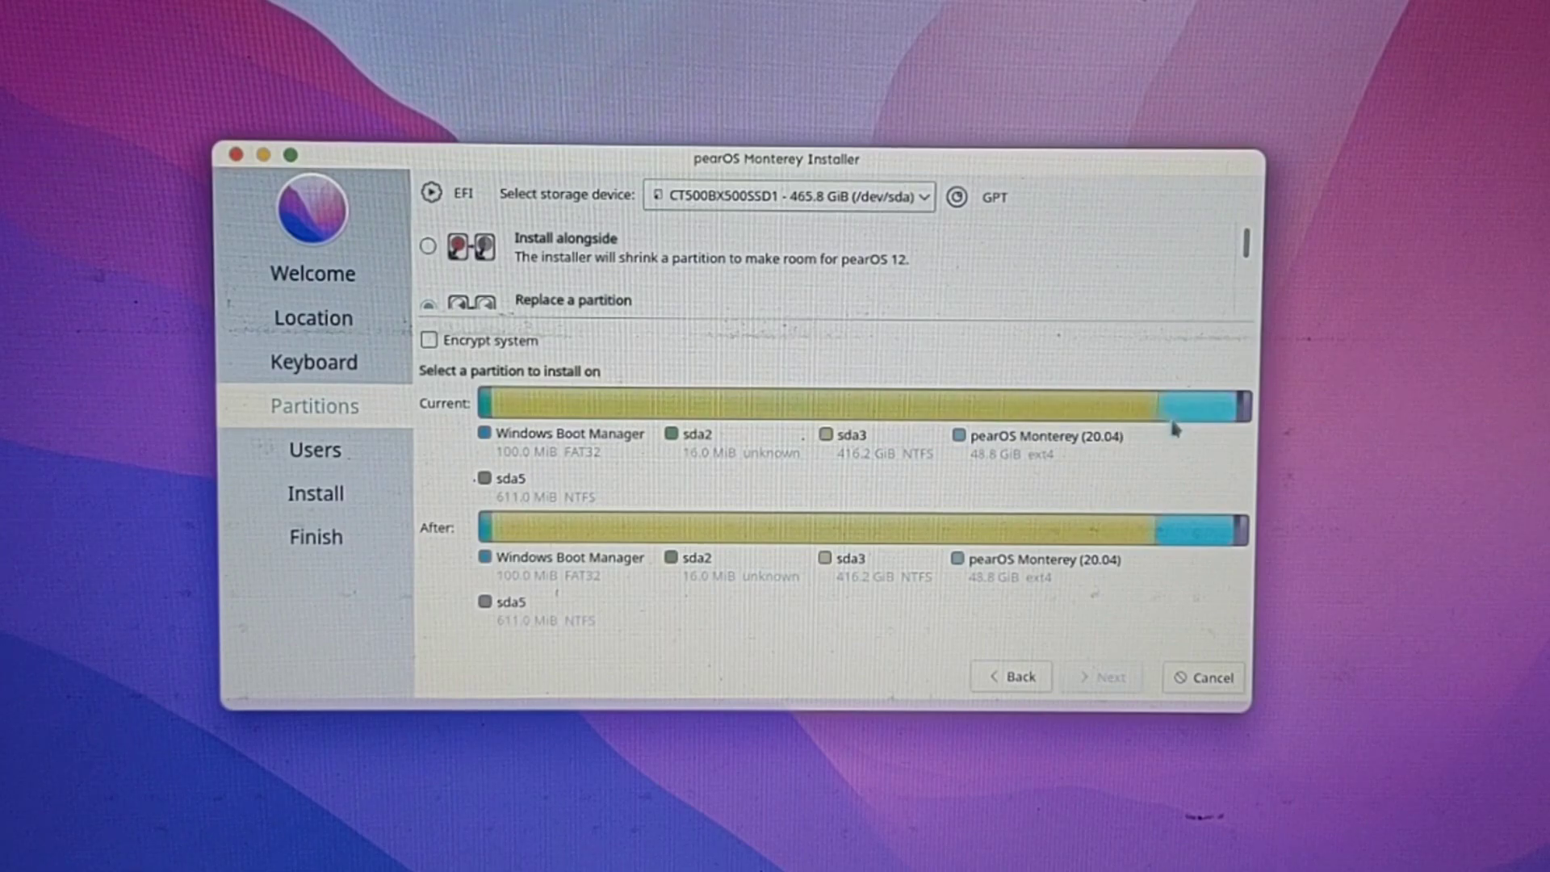
{"action": "left_click", "coordinate": [1186, 401]}
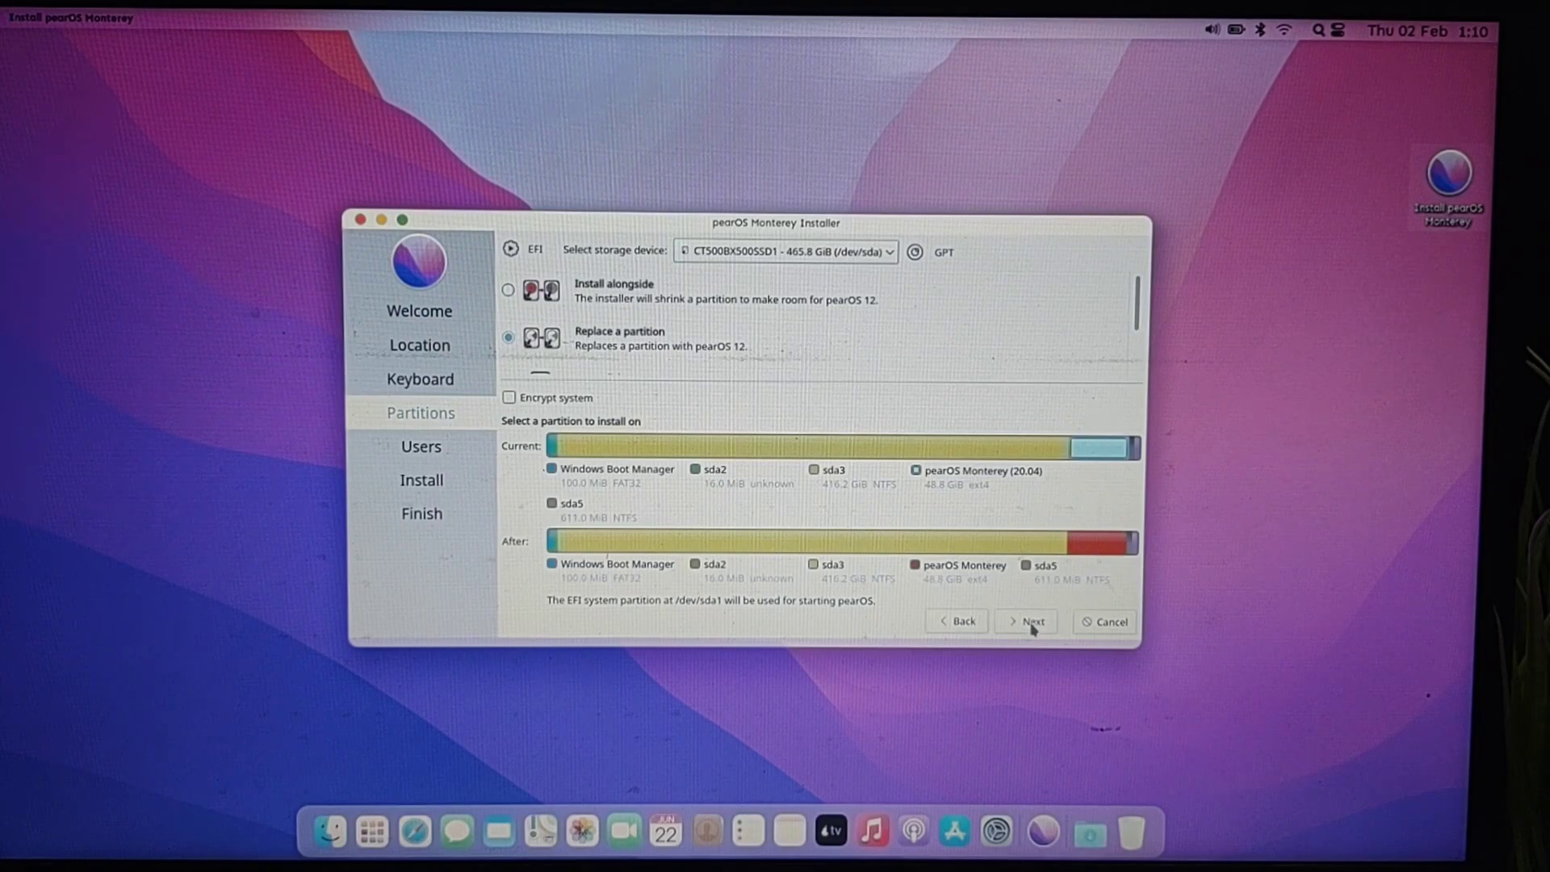
Step: Fill in the user account details and password, then start installing pearOS
{"action": "left_click", "coordinate": [1032, 625]}
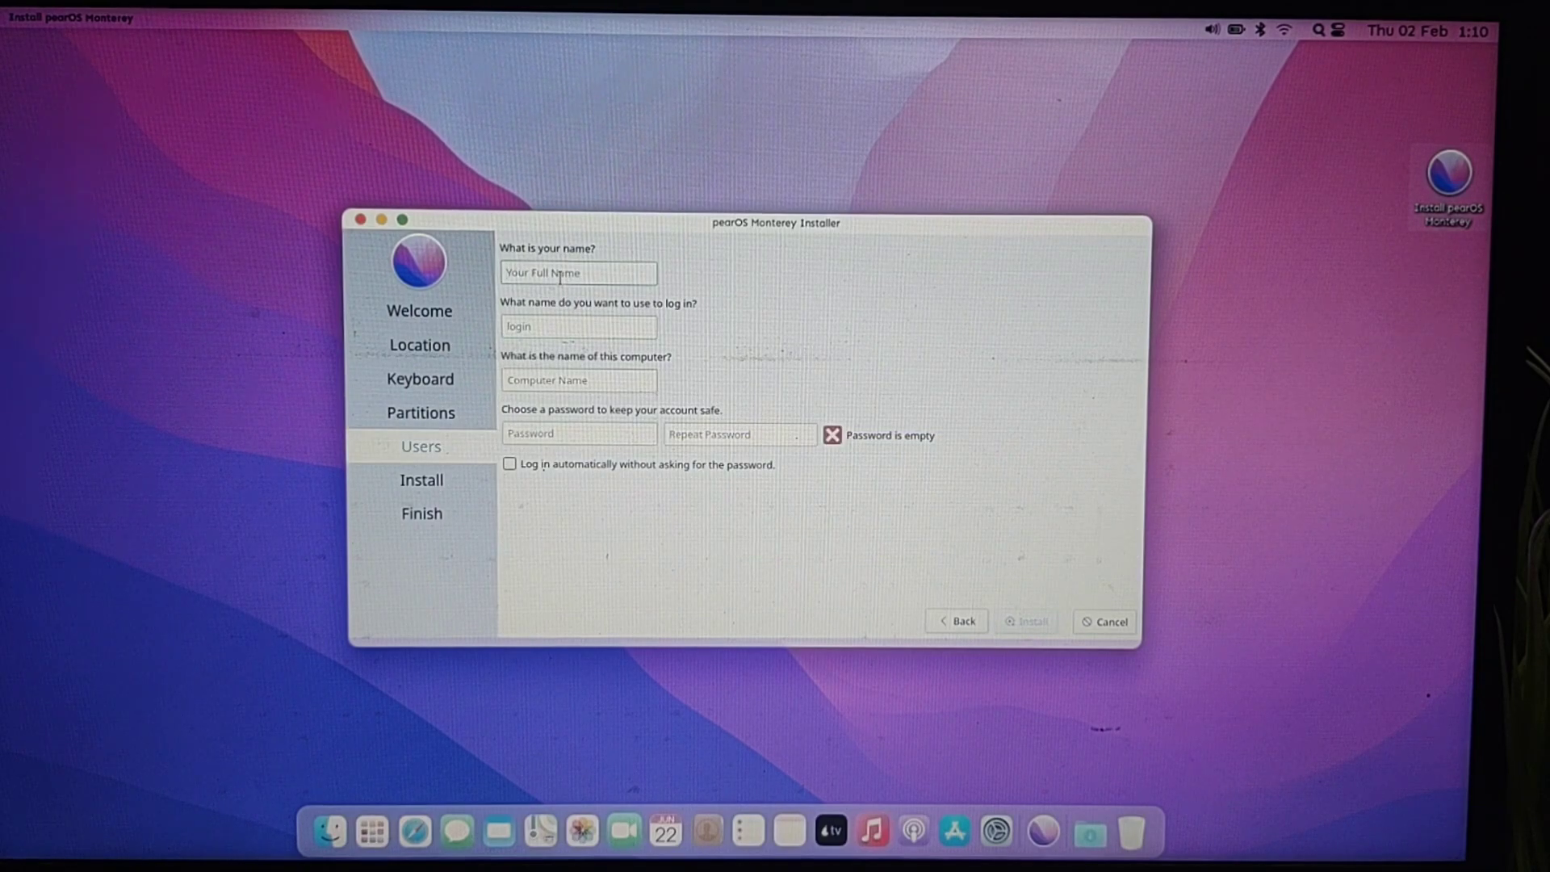
{"action": "type", "text": "shakeupt"}
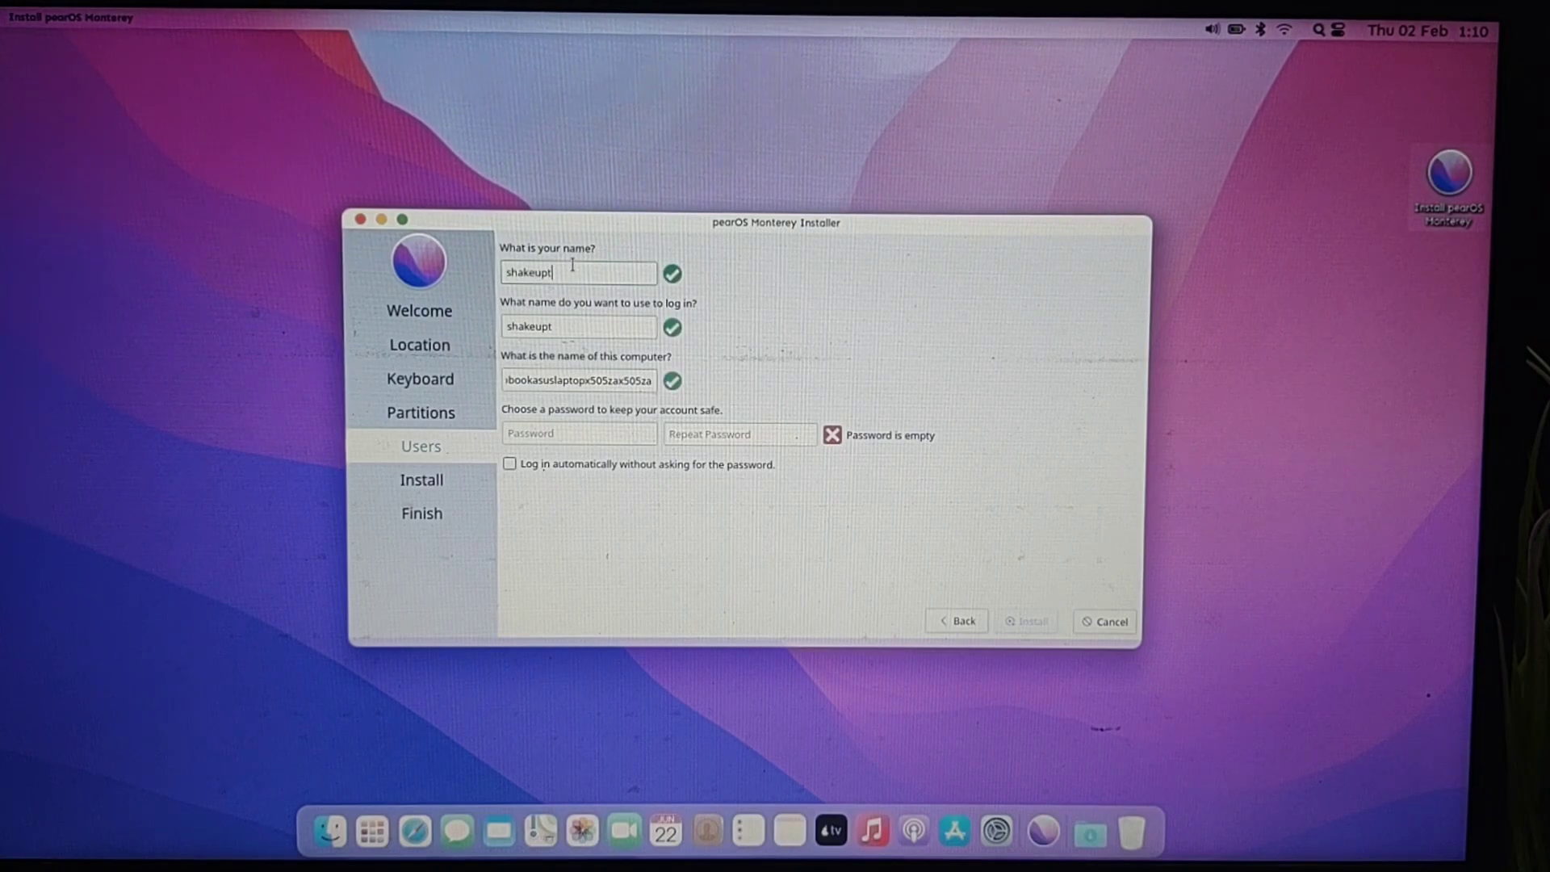
{"action": "type", "text": "ech1234"}
{"action": "key", "text": "Tab"}
{"action": "type", "text": "1234"}
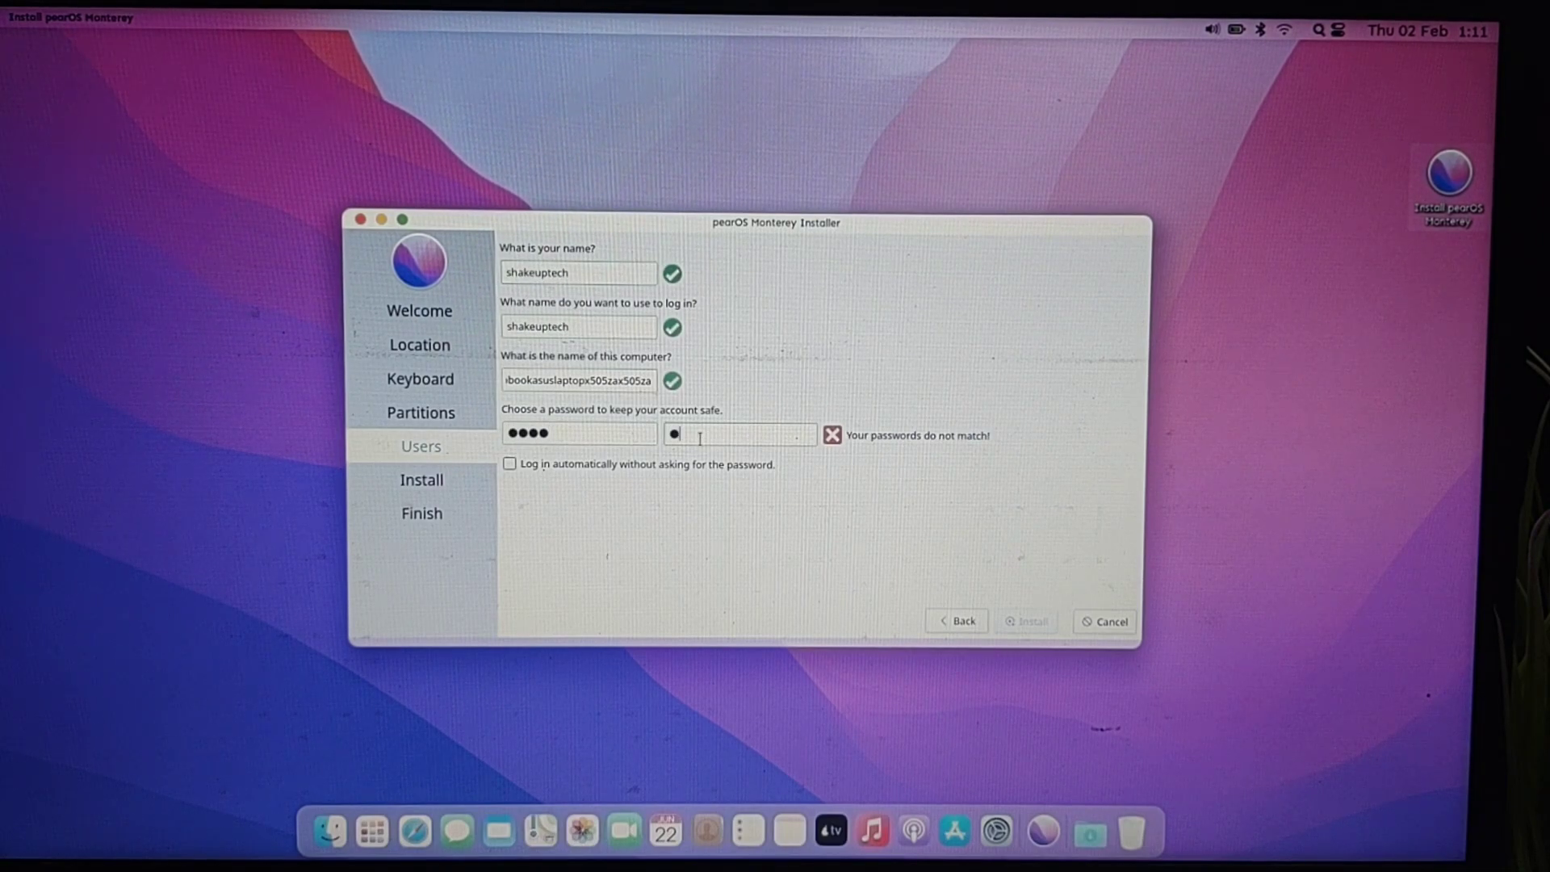
{"action": "left_click", "coordinate": [1032, 623]}
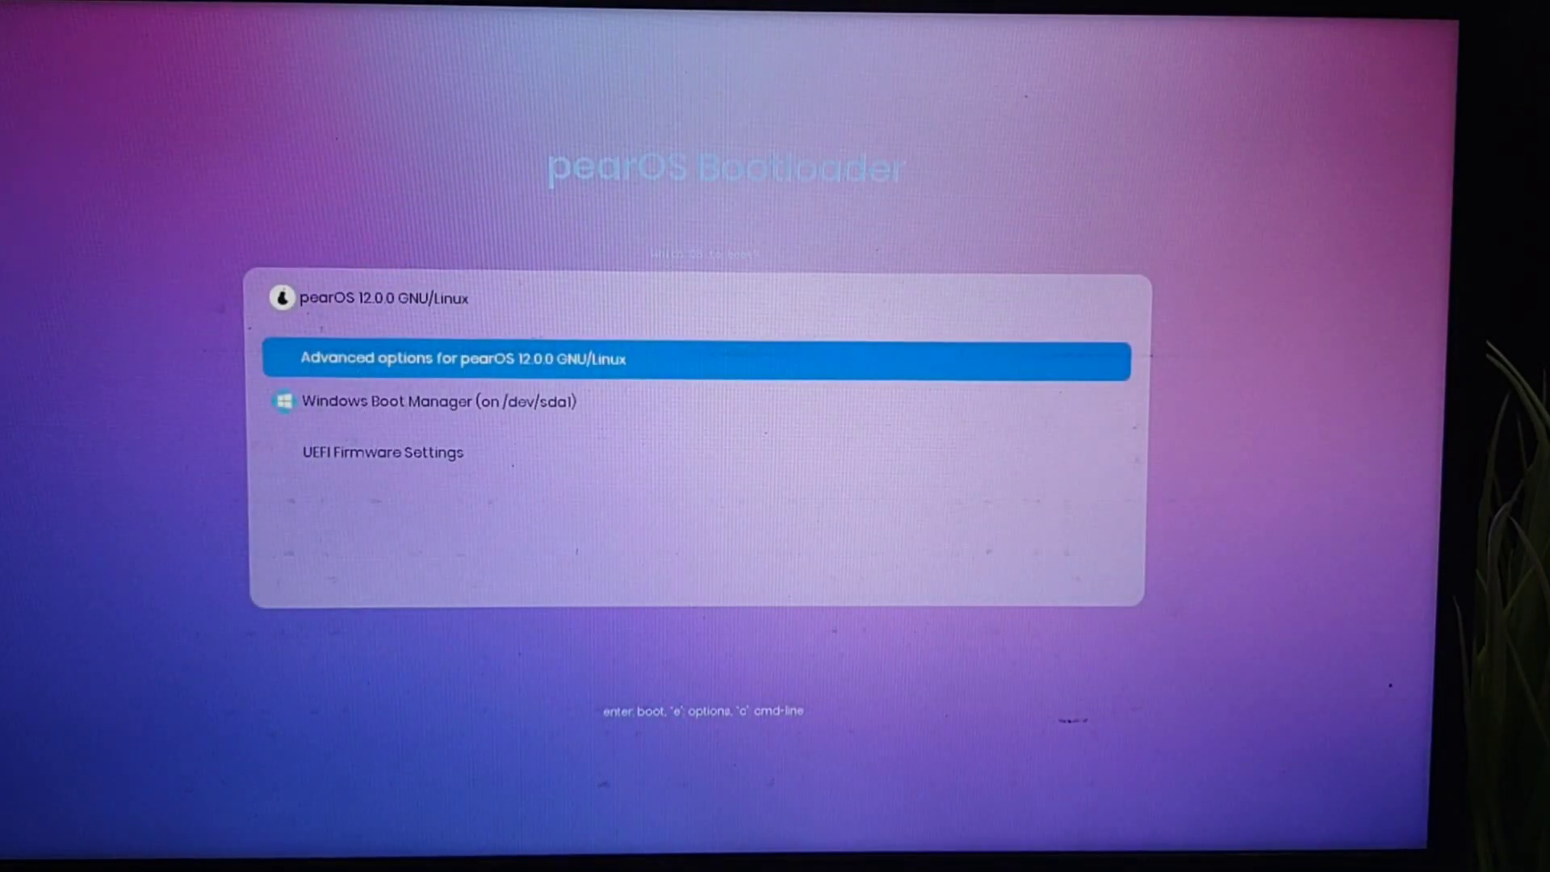
Step: Boot pearOS 12.0.0 GNU/Linux from the bootloader, then open and close Launchpad
{"action": "key", "text": "Down"}
{"action": "key", "text": "Down"}
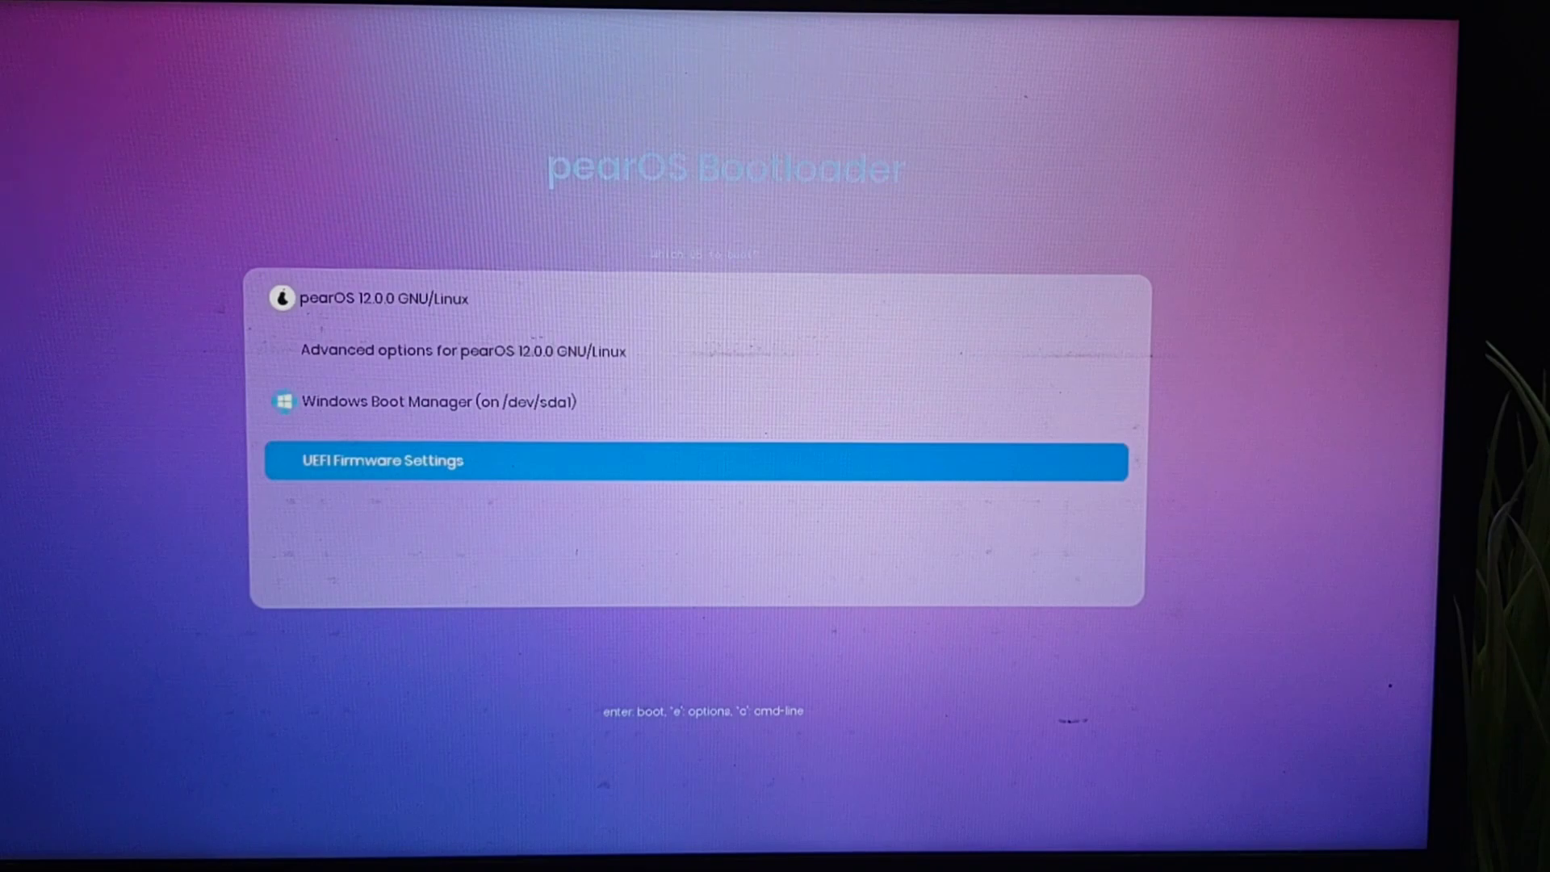
{"action": "key", "text": "Up"}
{"action": "key", "text": "Up"}
{"action": "key", "text": "Up"}
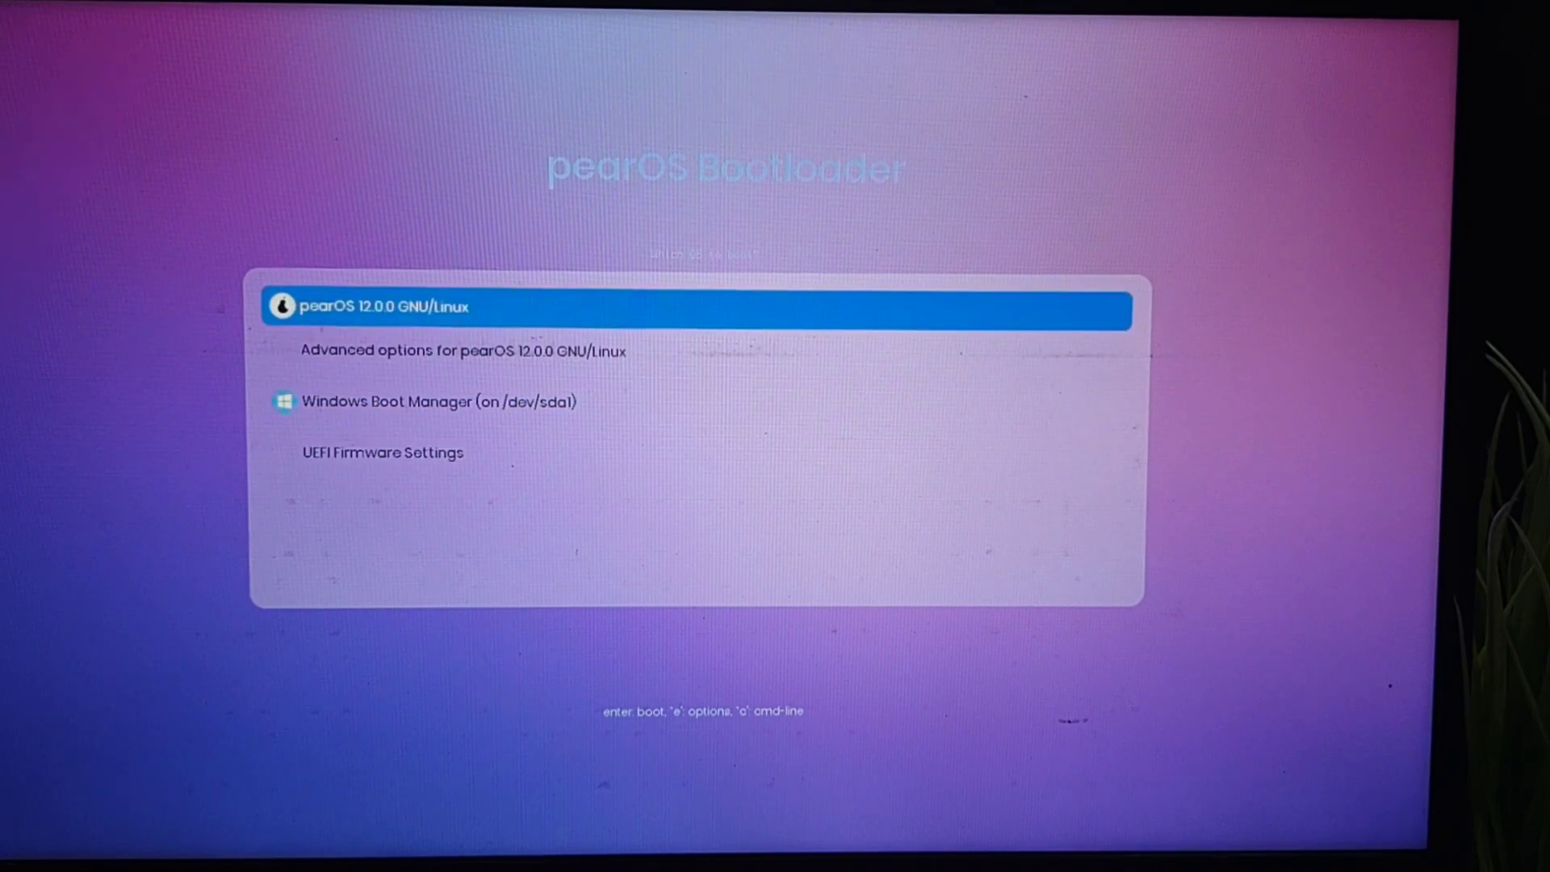
{"action": "key", "text": "Return"}
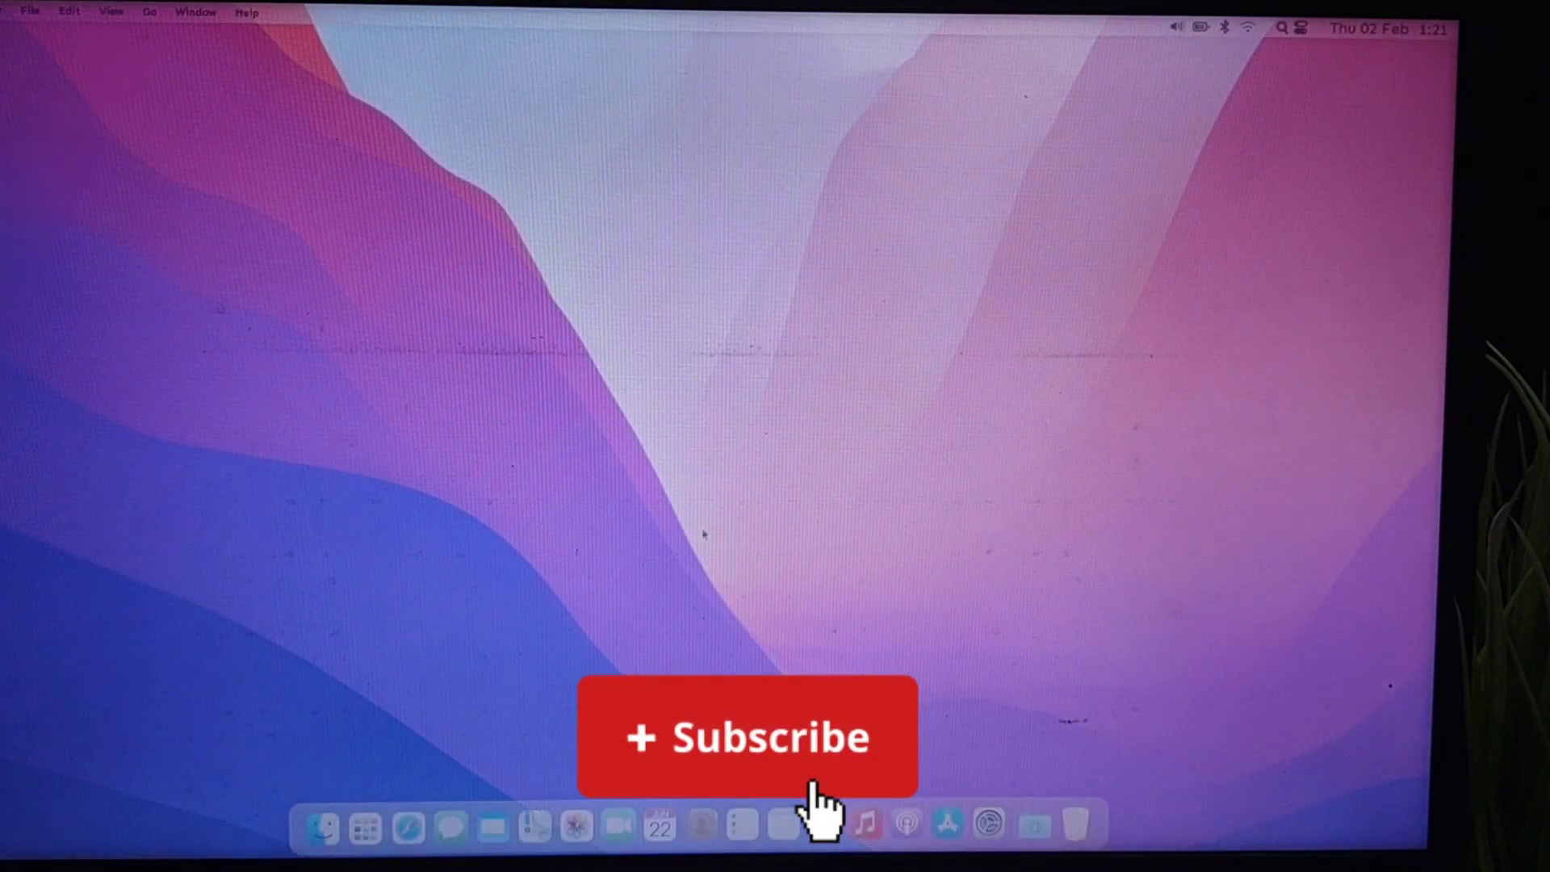
{"action": "left_click", "coordinate": [364, 840]}
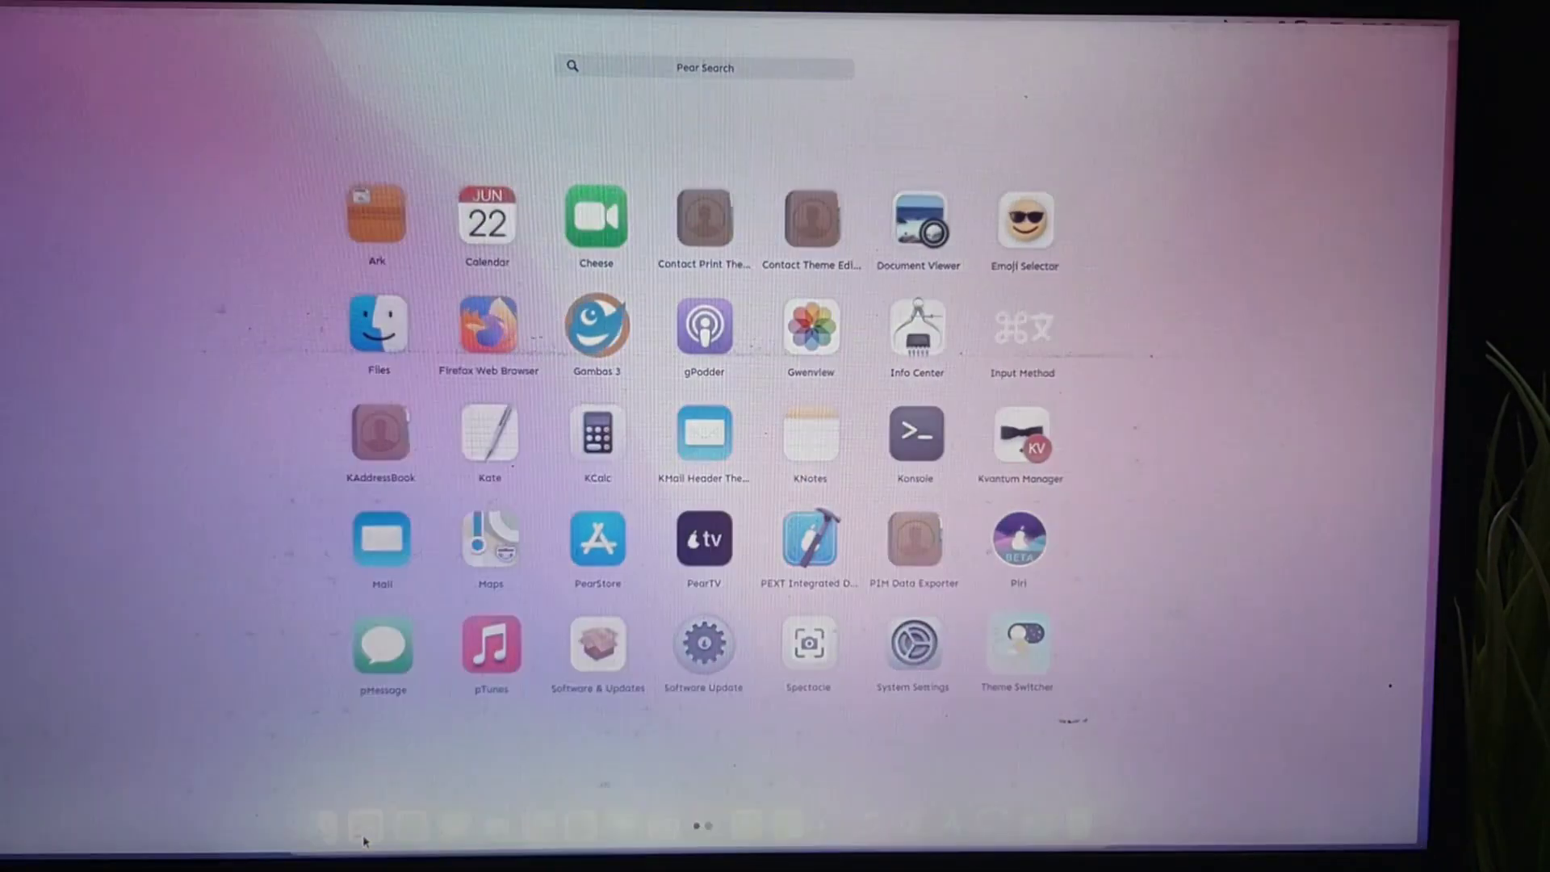
{"action": "left_click", "coordinate": [364, 841]}
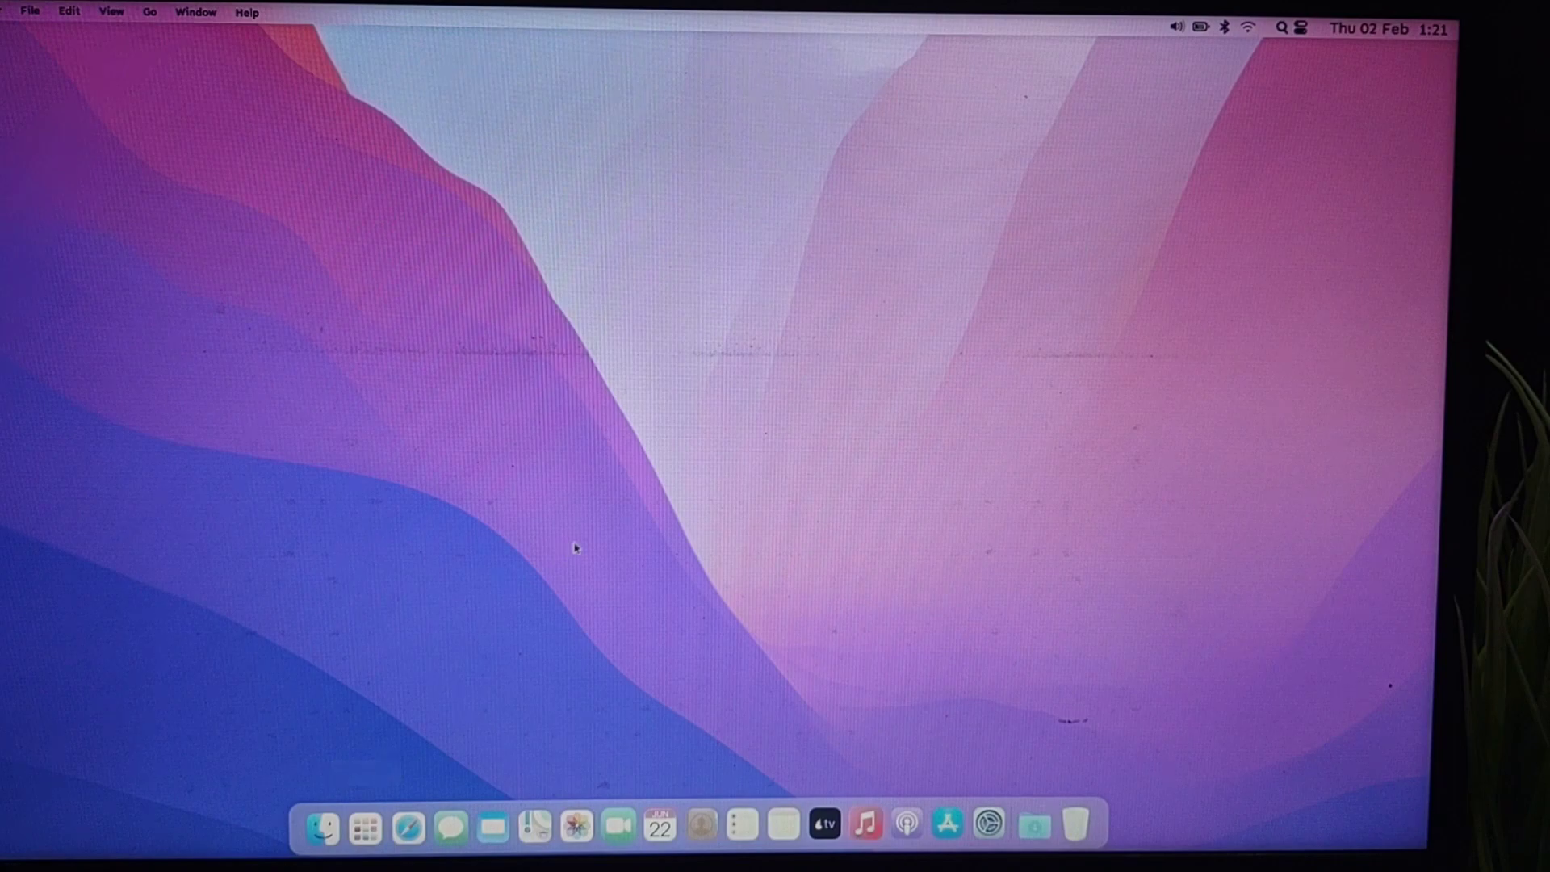